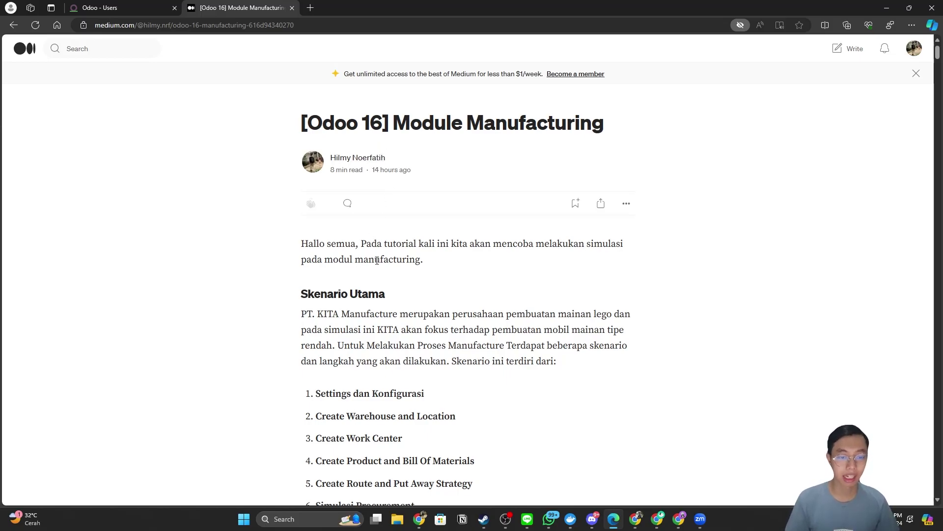
Read the Odoo 16 manufacturing guide's main scenario outline and its Install module section.
scroll(377, 261, down, 1)
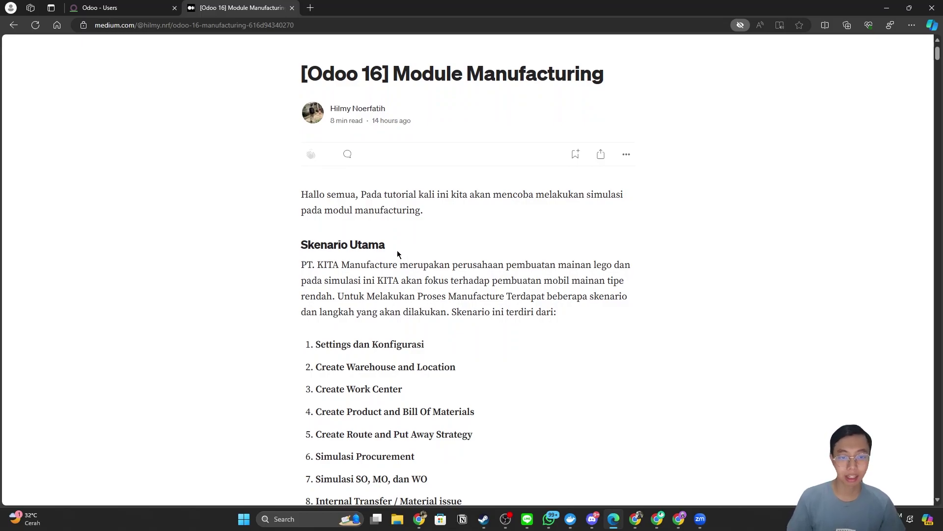
scroll(391, 282, up, 1)
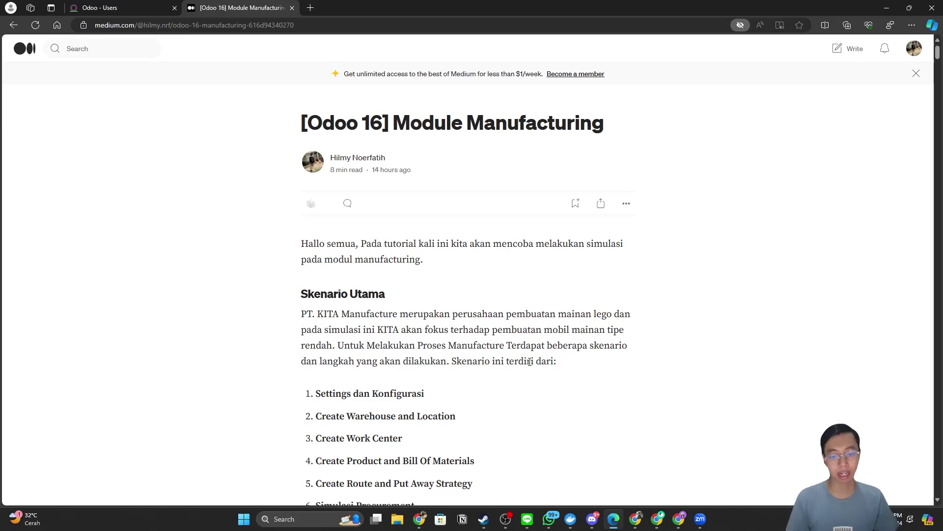
scroll(530, 362, down, 3)
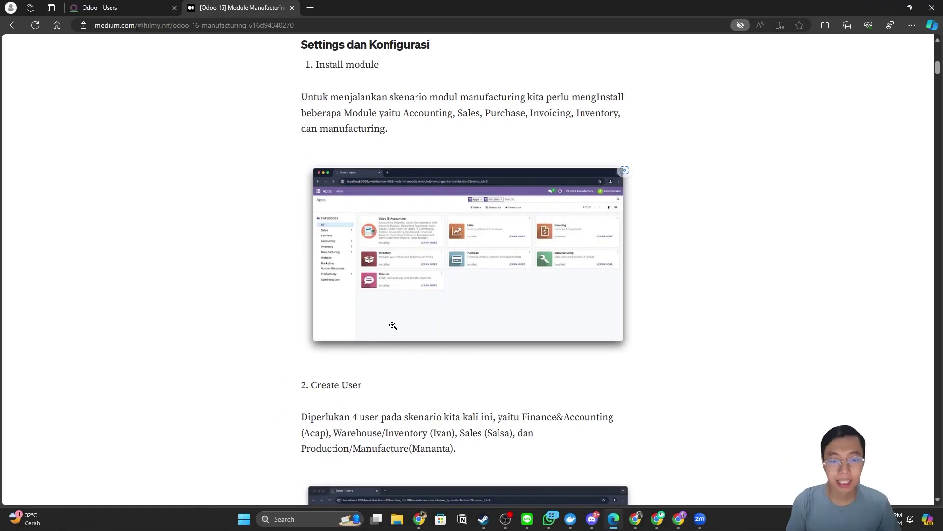
scroll(392, 327, up, 1)
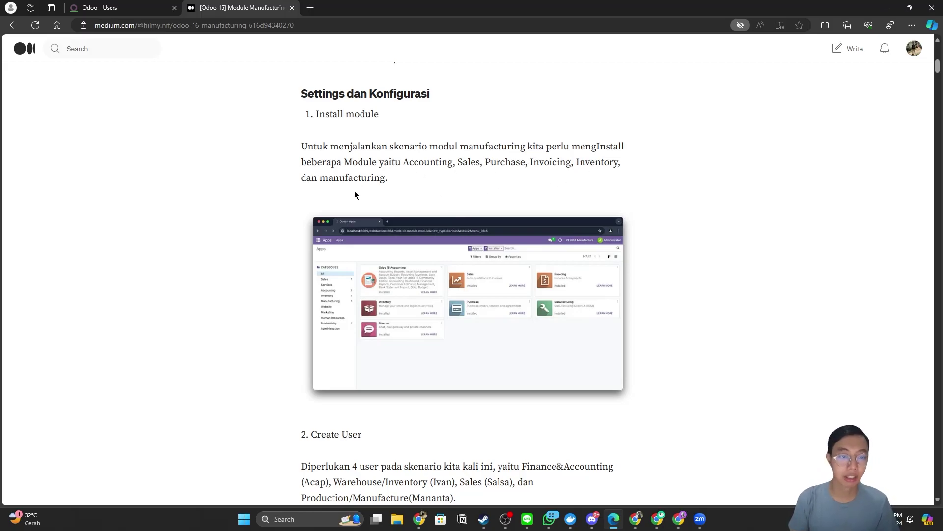
Switch to Odoo and filter the Apps list to installed modules.
click(100, 7)
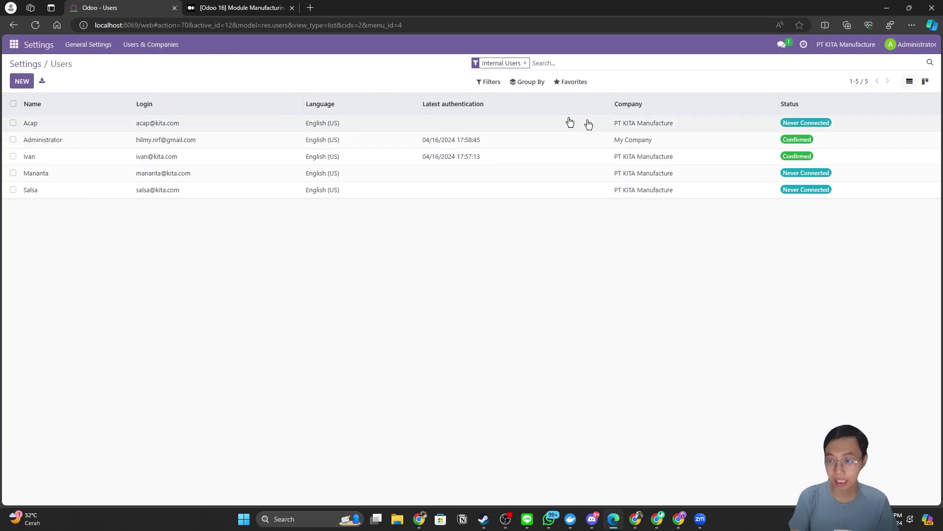
click(14, 44)
click(20, 152)
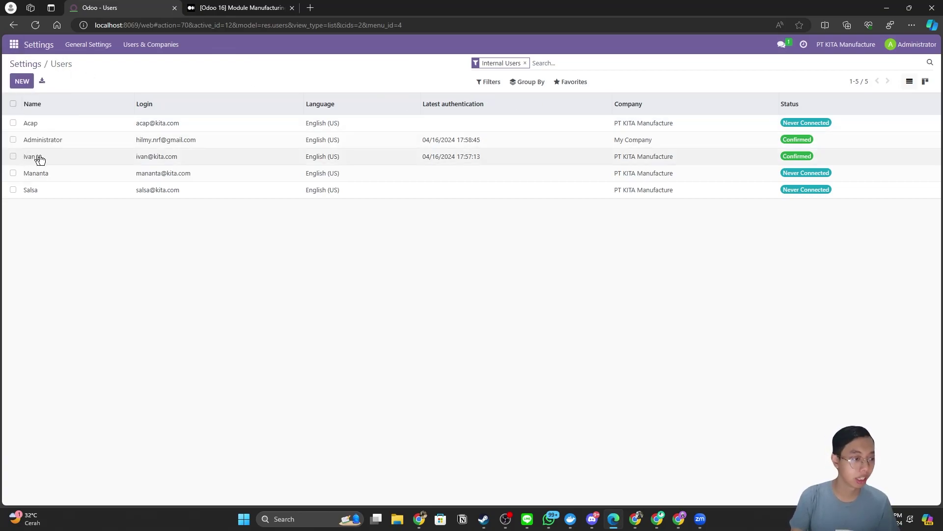
click(491, 82)
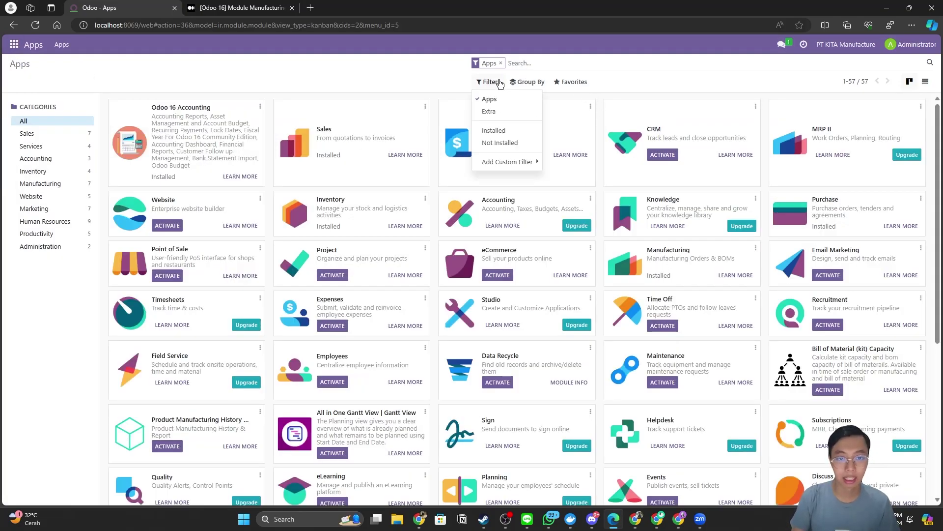
click(499, 132)
click(506, 161)
click(537, 266)
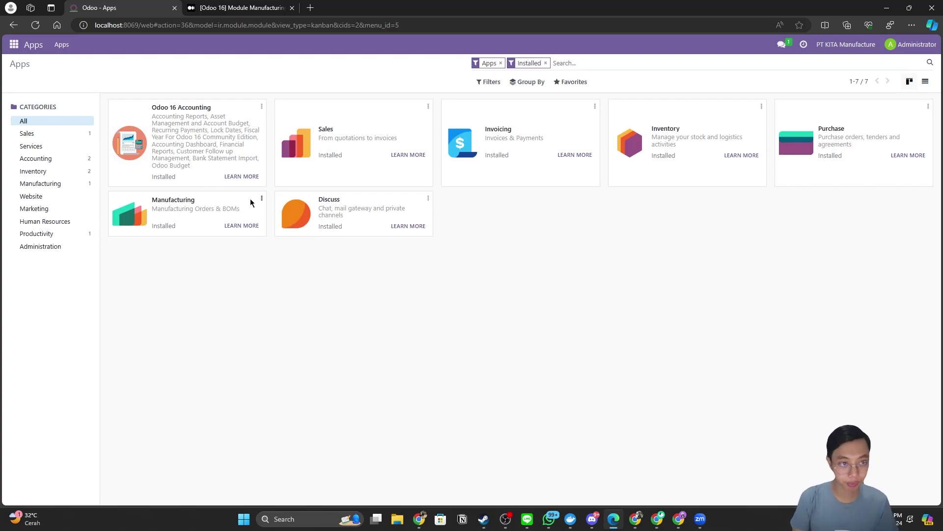
Return to the guide and read the Create User section with the roles required for the scenario.
click(236, 8)
scroll(423, 228, down, 3)
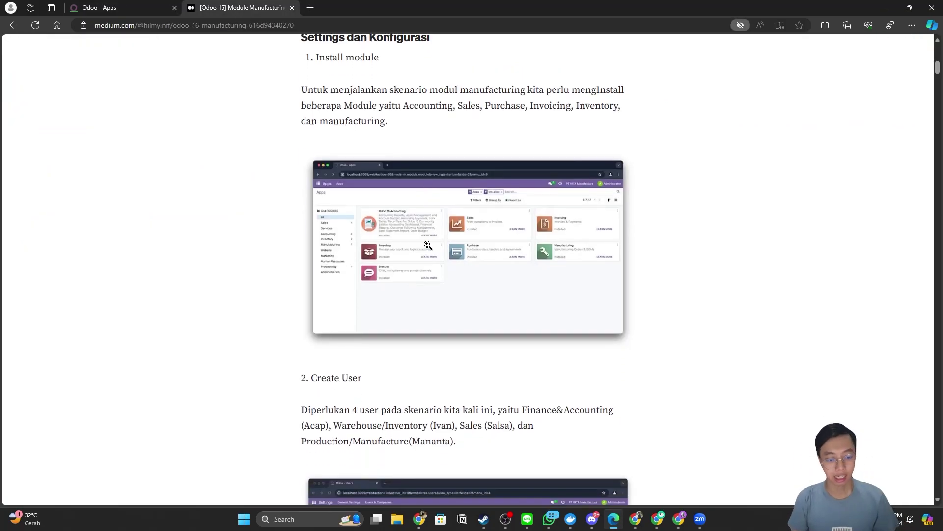
scroll(420, 235, down, 2)
scroll(415, 231, up, 1)
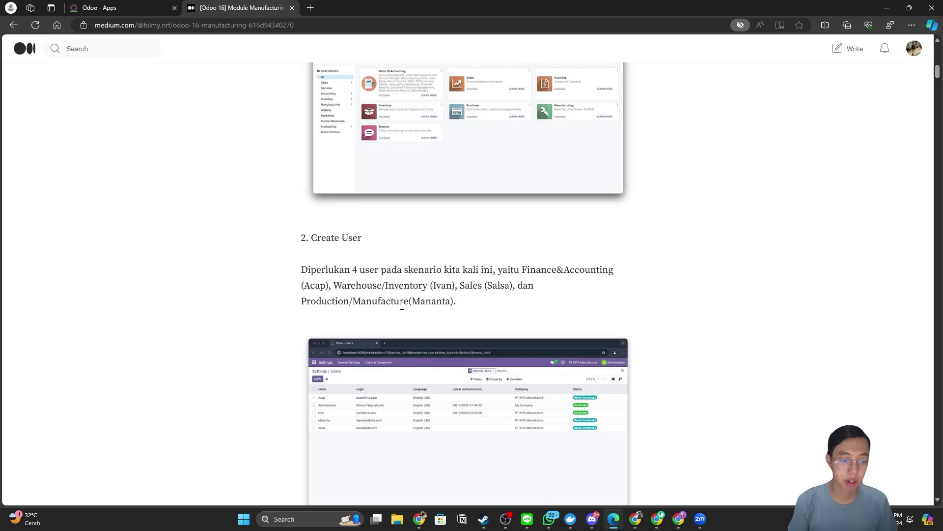
scroll(413, 301, down, 1)
Open the Users list in Odoo's settings to check the internal users and their status.
click(132, 8)
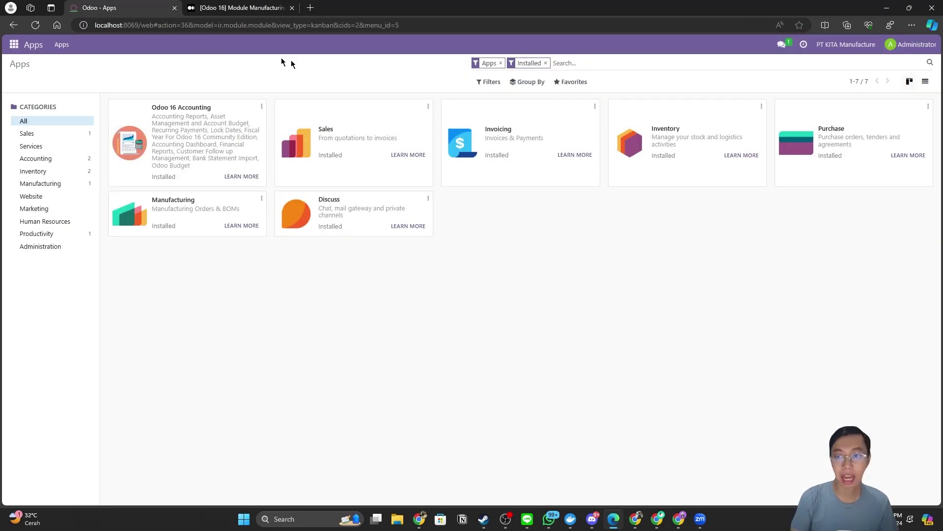
click(14, 44)
click(23, 163)
click(140, 46)
click(137, 63)
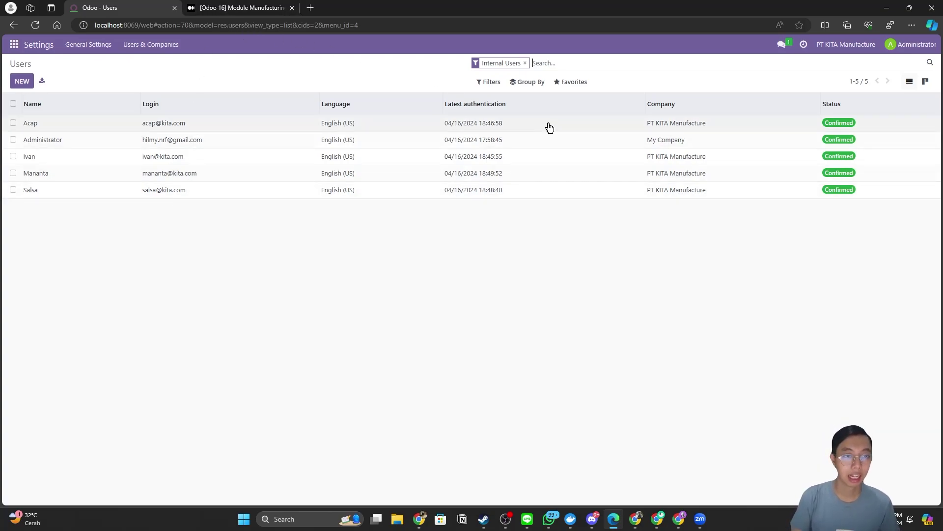
key(ctrl+Tab)
click(145, 7)
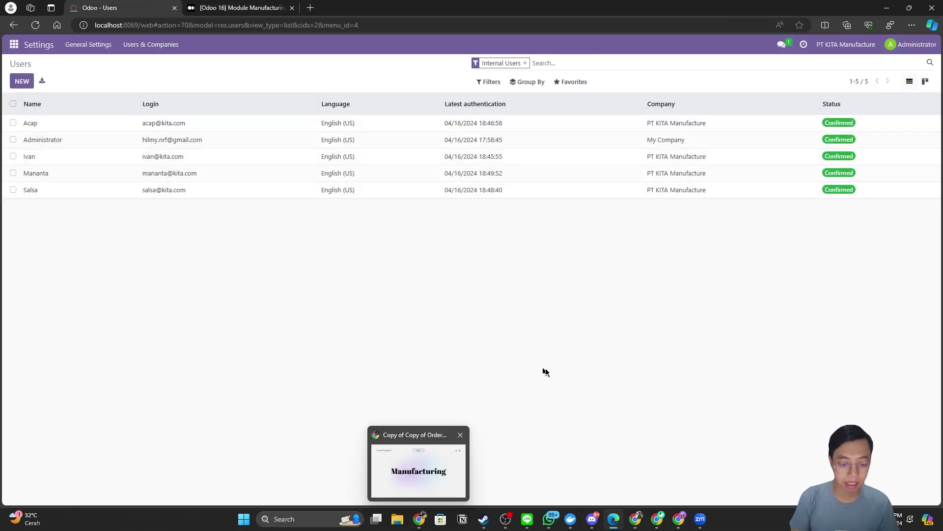
Switch to Chrome, exit the slide presentation and close every tab except Odoo Discuss.
click(423, 517)
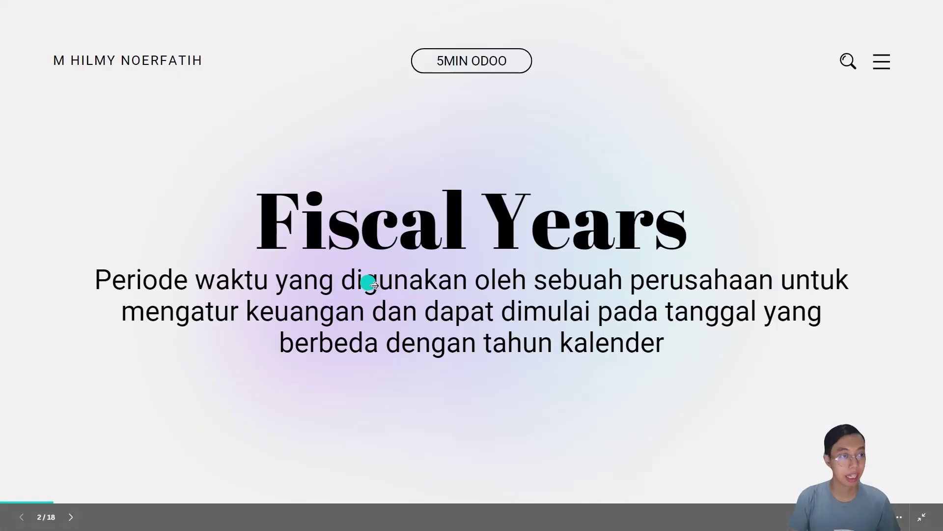
key(Escape)
click(120, 14)
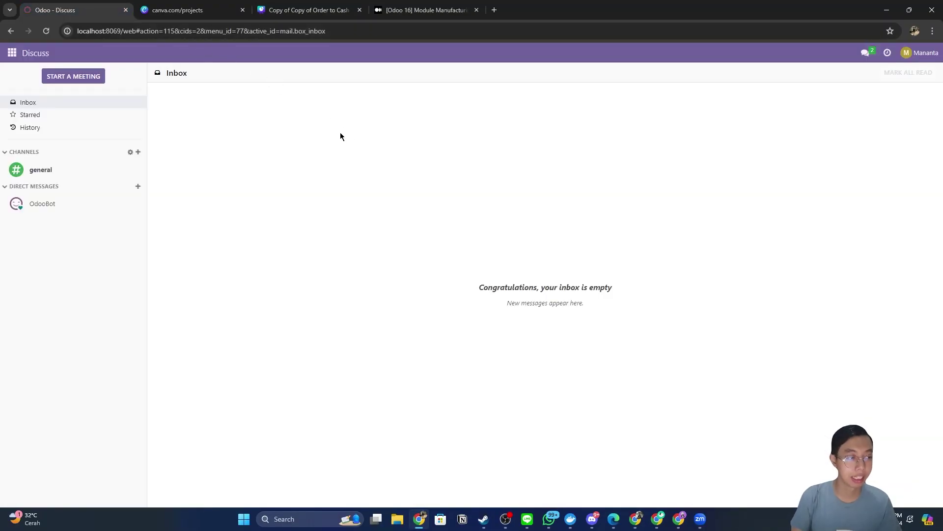
click(242, 10)
click(243, 9)
click(243, 10)
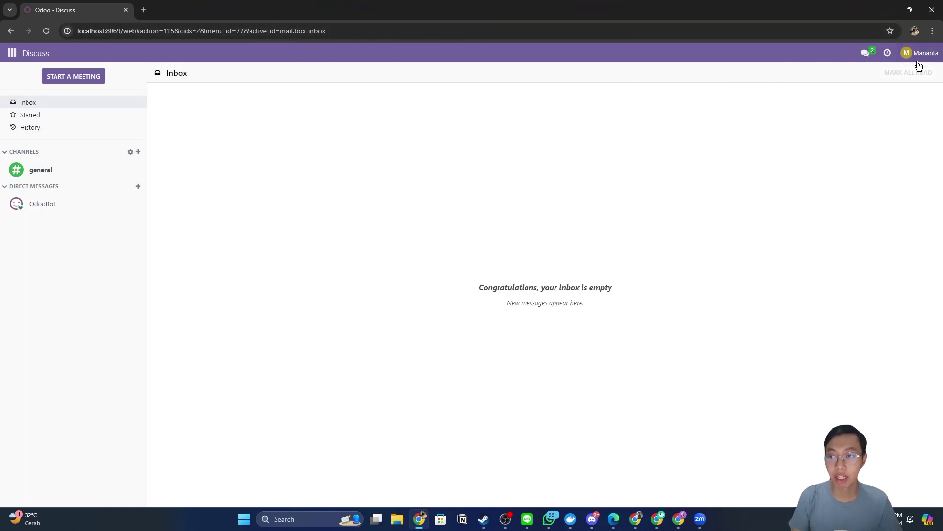
Check the Odoo sessions of the other users in the separate Chrome profiles, then switch back to Edge.
click(635, 519)
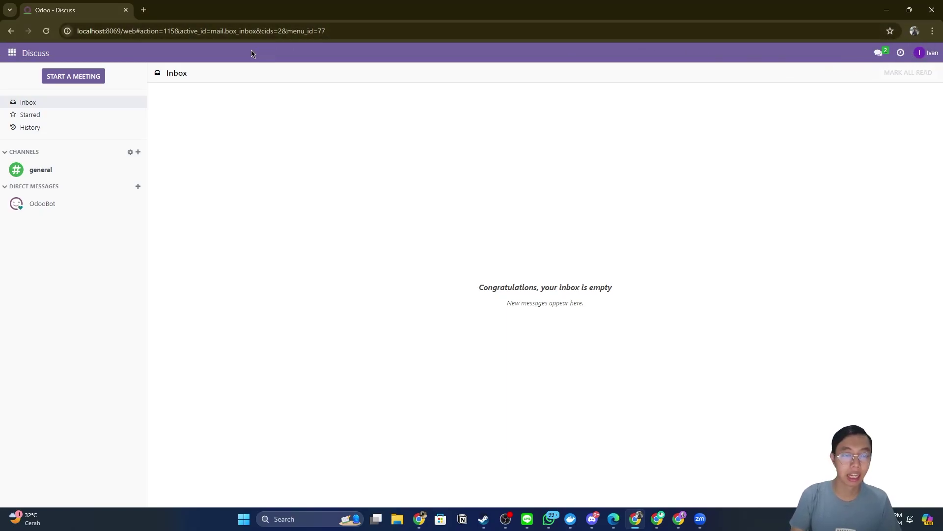
click(658, 519)
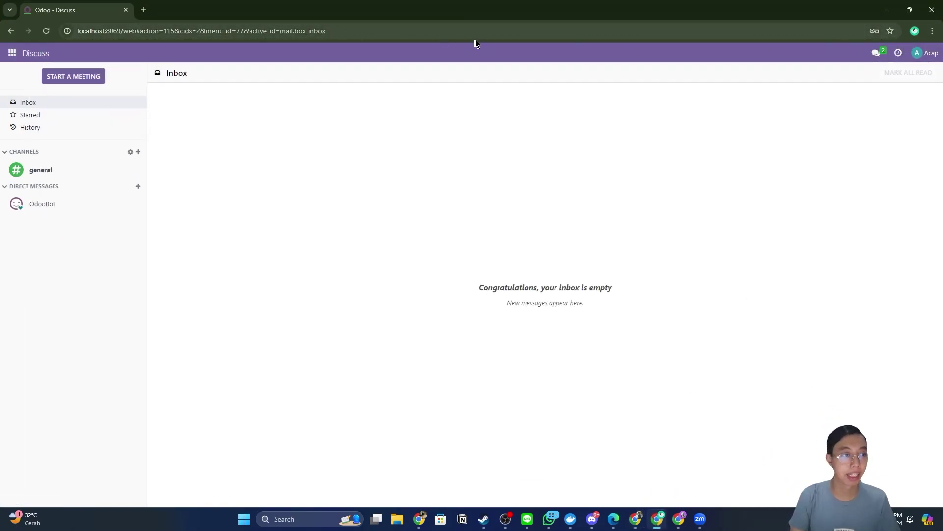
click(680, 521)
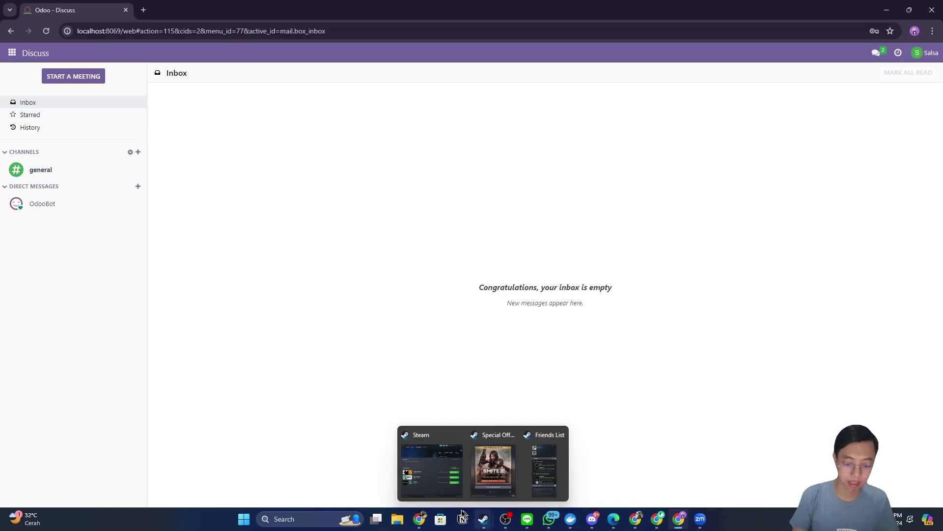
click(620, 524)
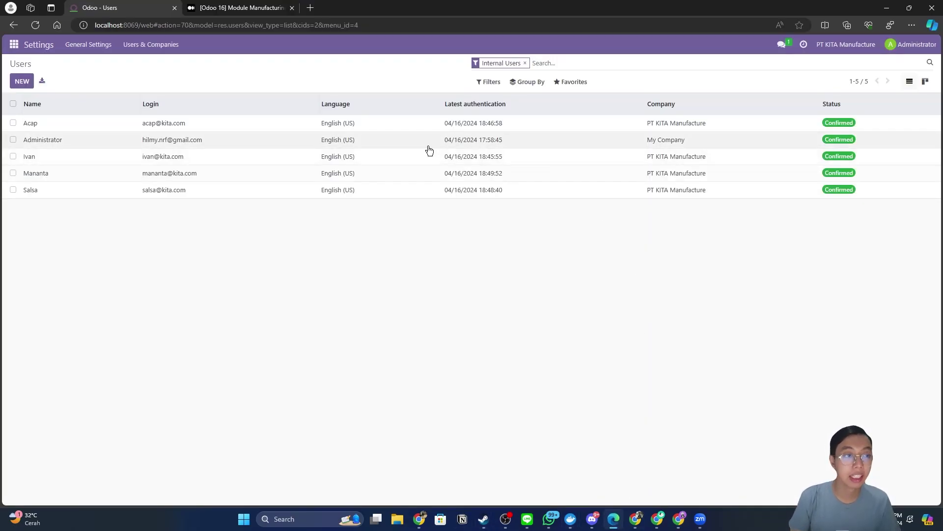
Read the guide's Settings Inventory section on the warehouse options to activate.
click(241, 8)
scroll(419, 402, down, 6)
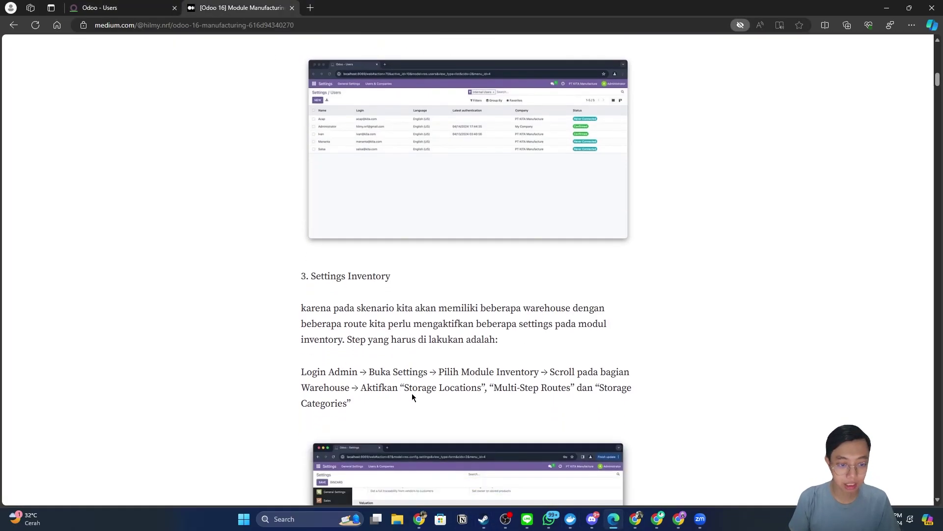
scroll(371, 358, down, 1)
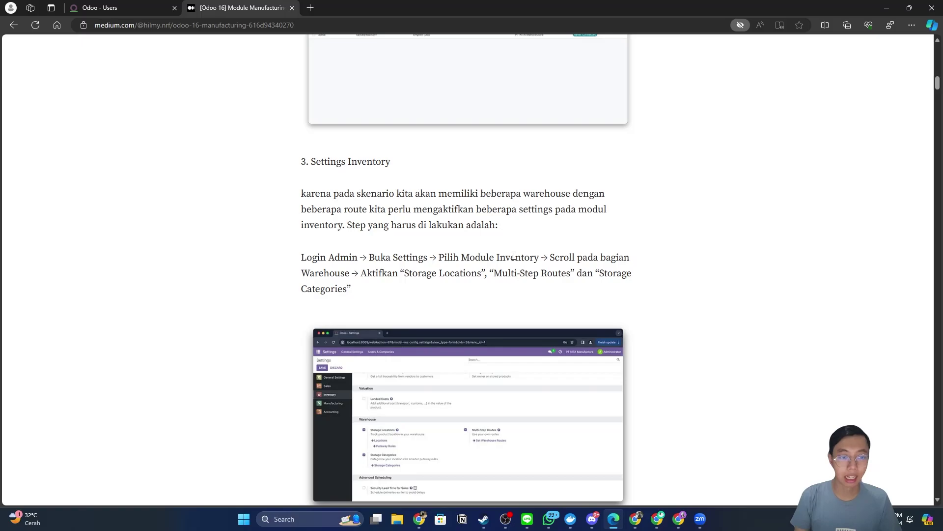
scroll(457, 287, down, 2)
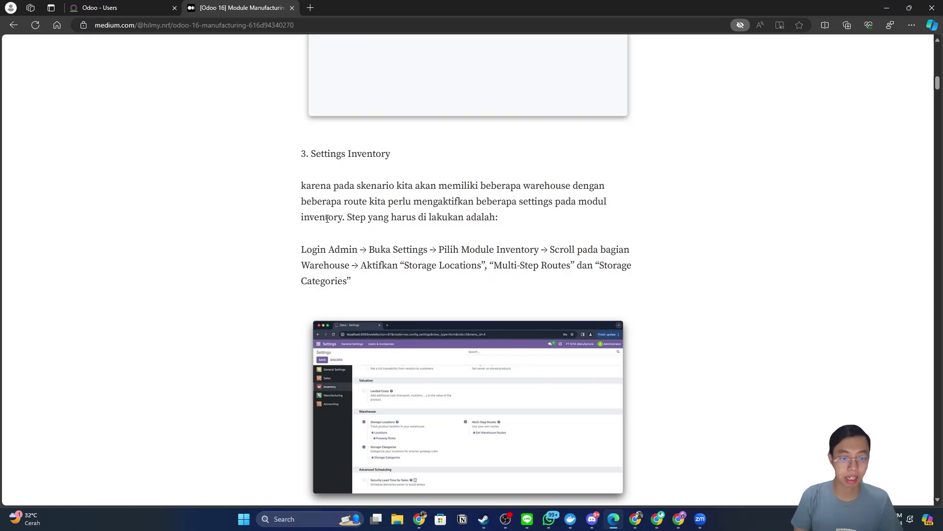
Open the Inventory settings and check the Storage Locations, Multi-Step Routes and Storage Categories options under Warehouse.
click(120, 7)
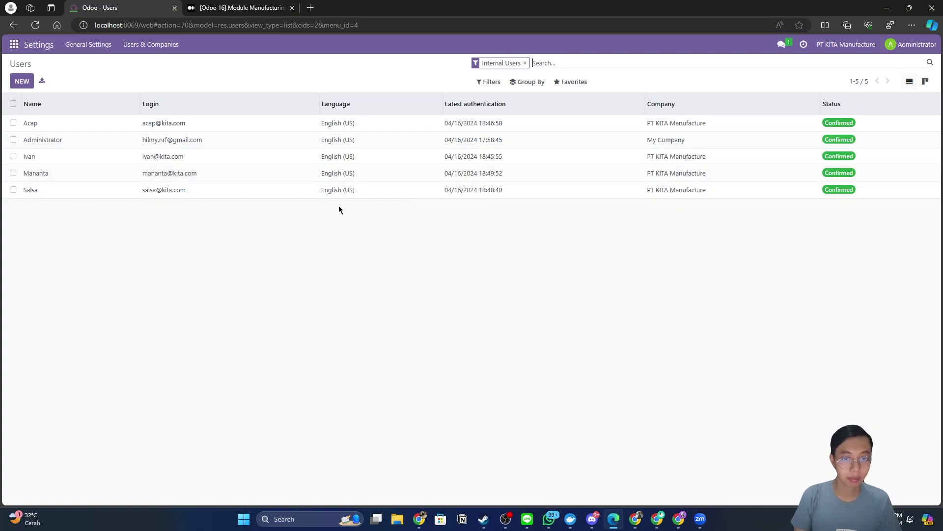
click(14, 44)
click(25, 126)
click(14, 44)
click(255, 45)
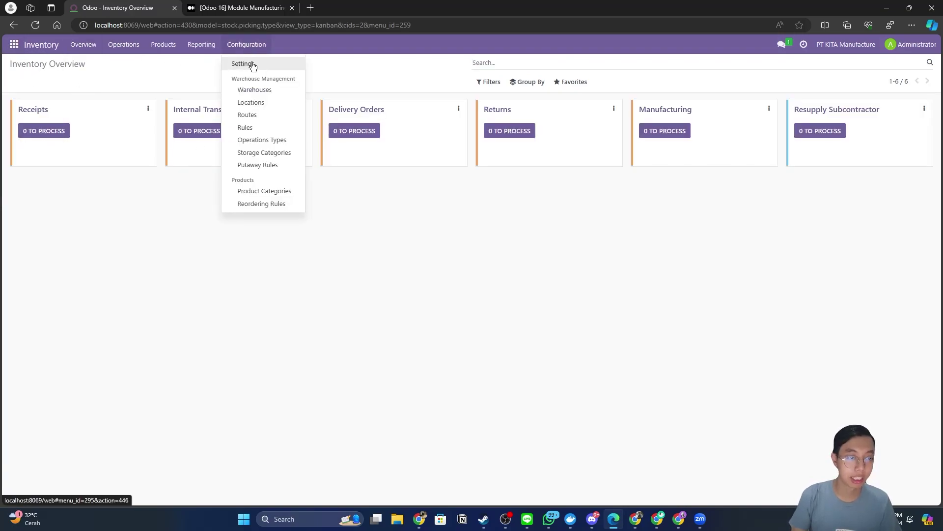
click(251, 64)
scroll(224, 208, down, 5)
scroll(224, 208, up, 3)
scroll(224, 207, up, 1)
scroll(224, 208, down, 10)
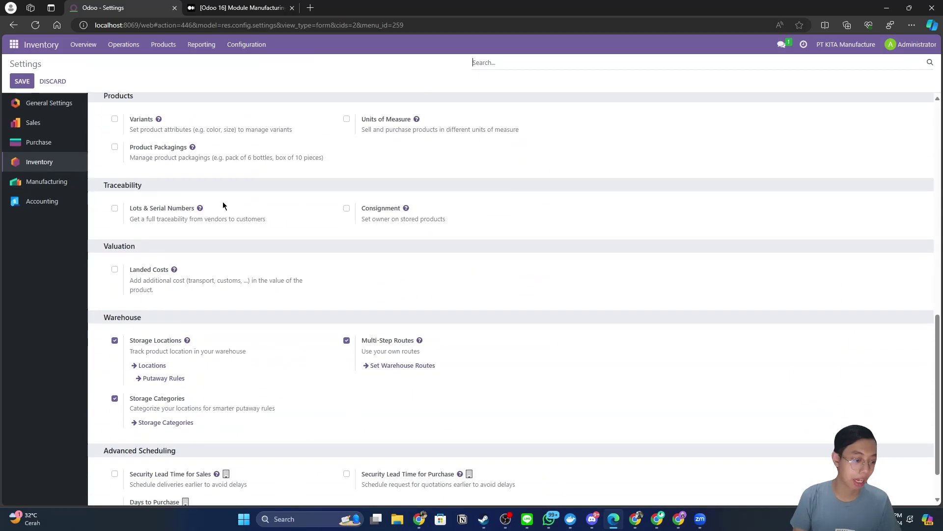
scroll(225, 236, down, 1)
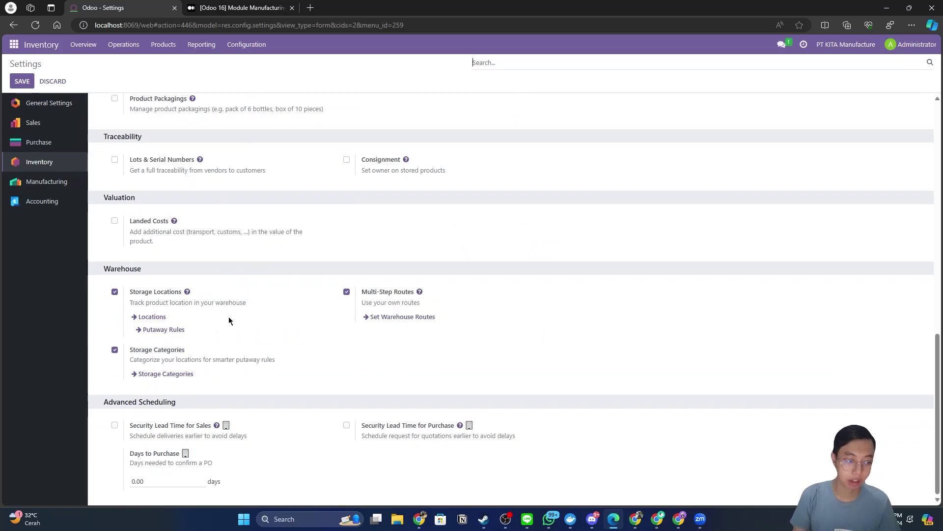
scroll(239, 350, up, 6)
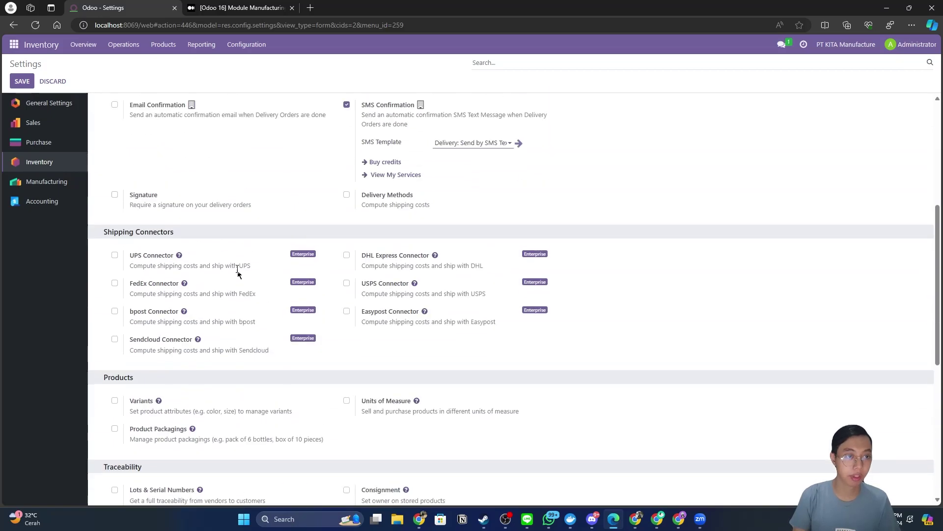
Read the guide's Settings Work Center section on the manufacturing options to activate.
click(256, 8)
scroll(425, 219, up, 1)
scroll(425, 242, down, 6)
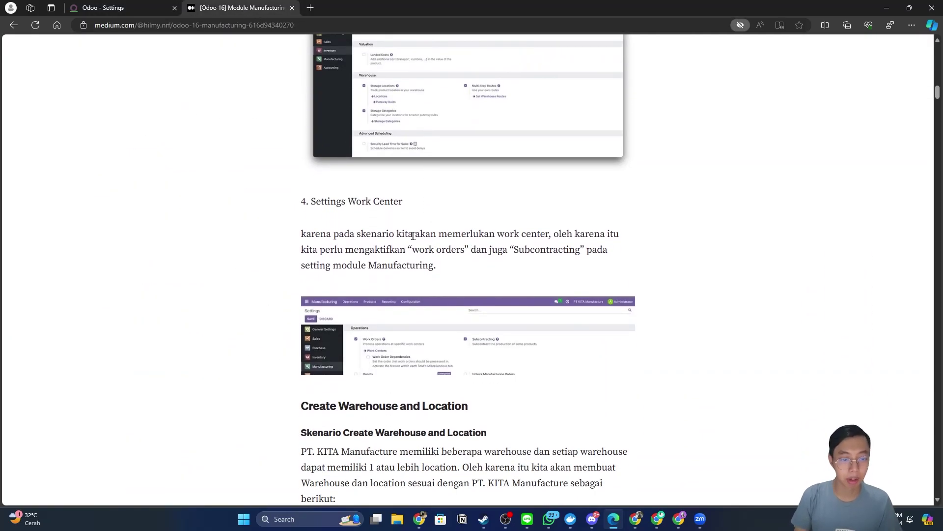
Check the Work Orders and Subcontracting options in the Manufacturing settings and save the settings.
click(101, 7)
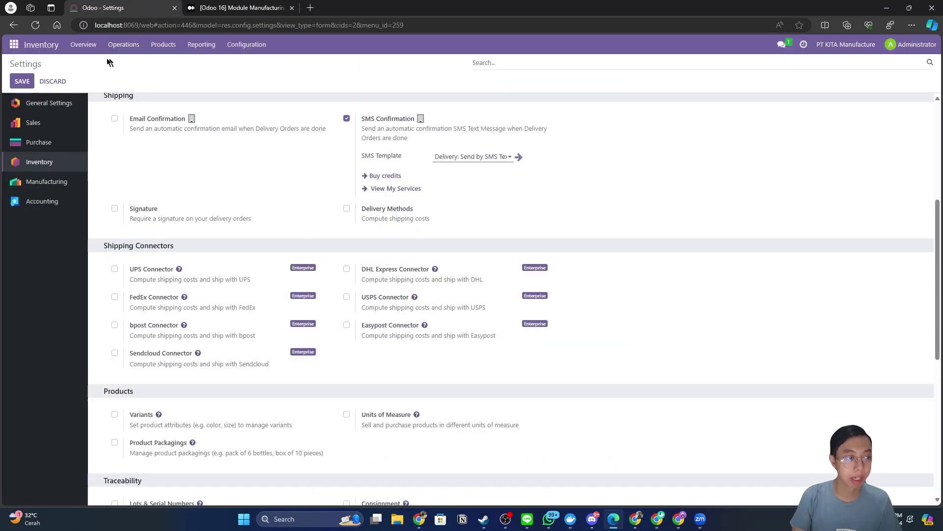
click(52, 188)
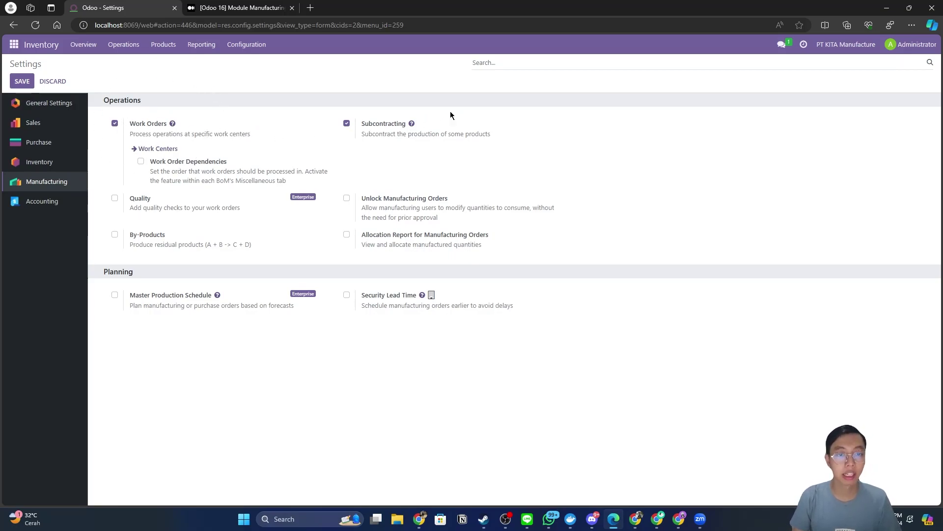
click(22, 81)
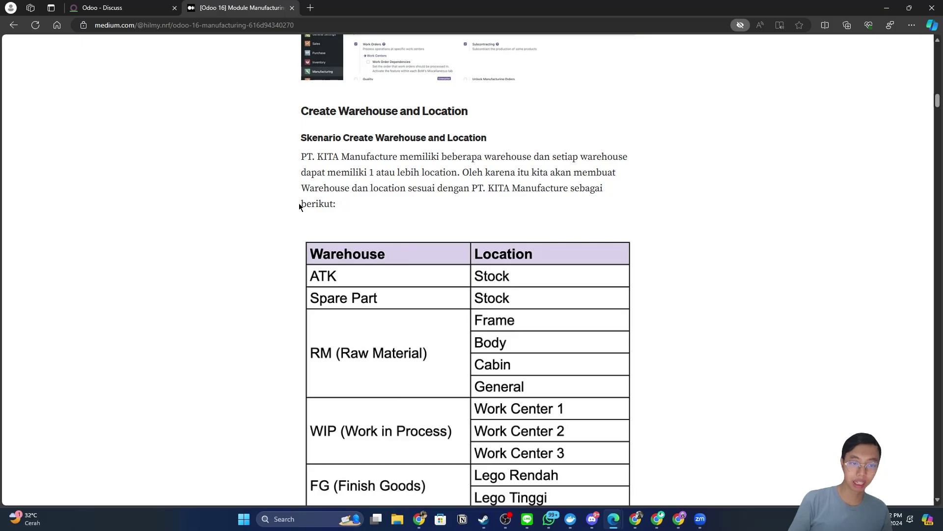
Read the guide's warehouse and location table, then open the list of warehouses in the Inventory app.
scroll(535, 204, down, 2)
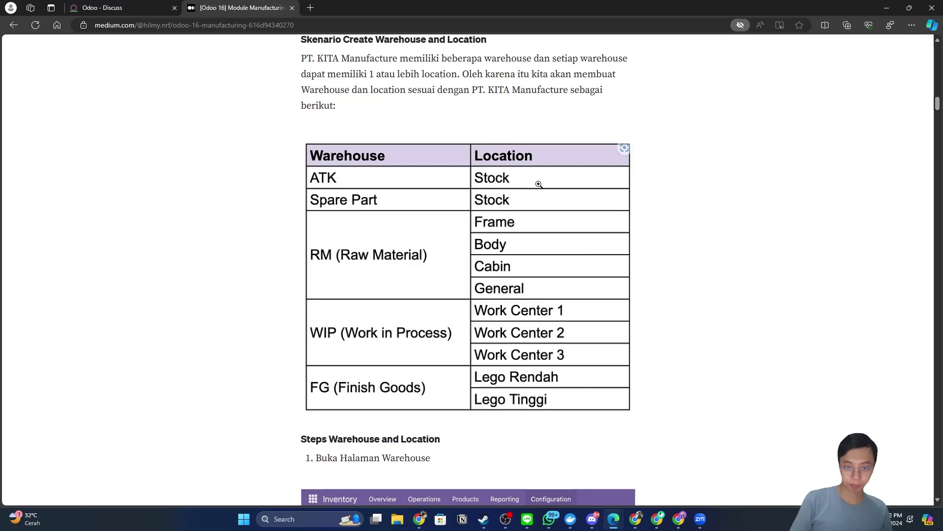
click(134, 11)
click(13, 44)
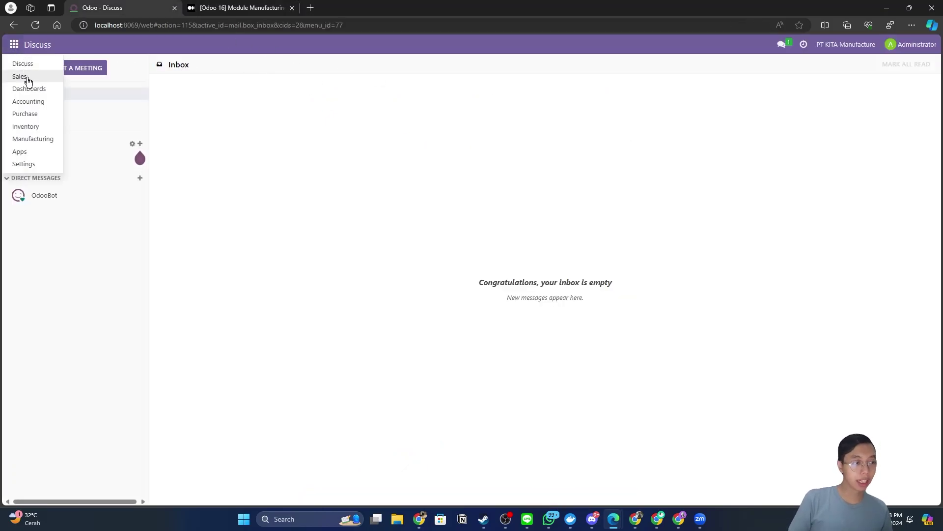
click(24, 127)
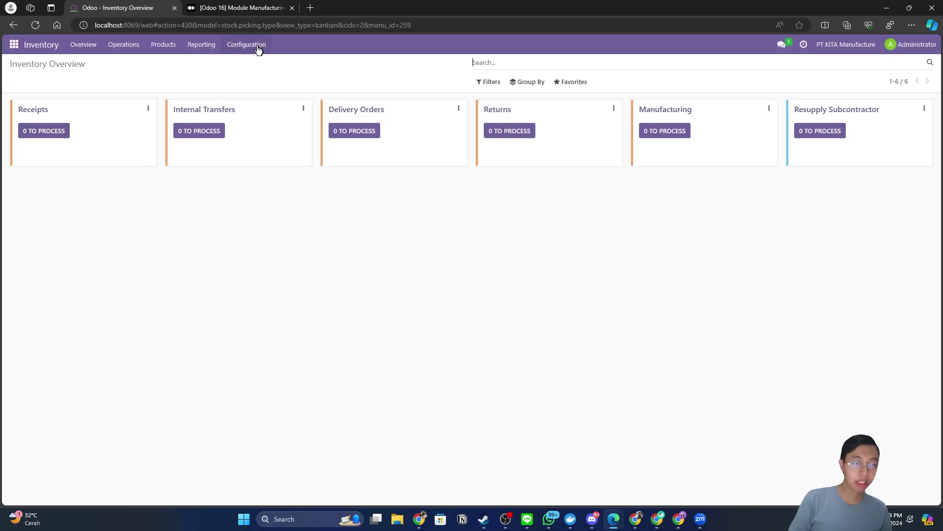
click(243, 49)
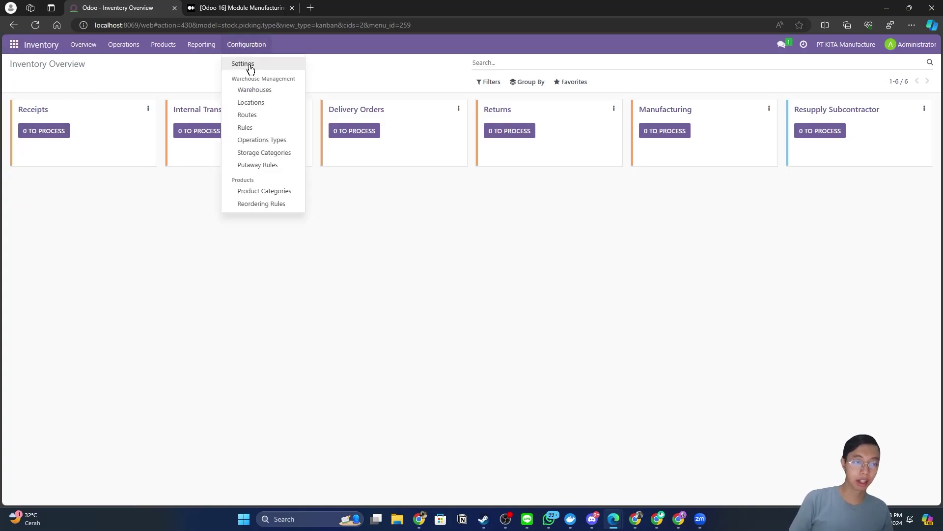
click(264, 92)
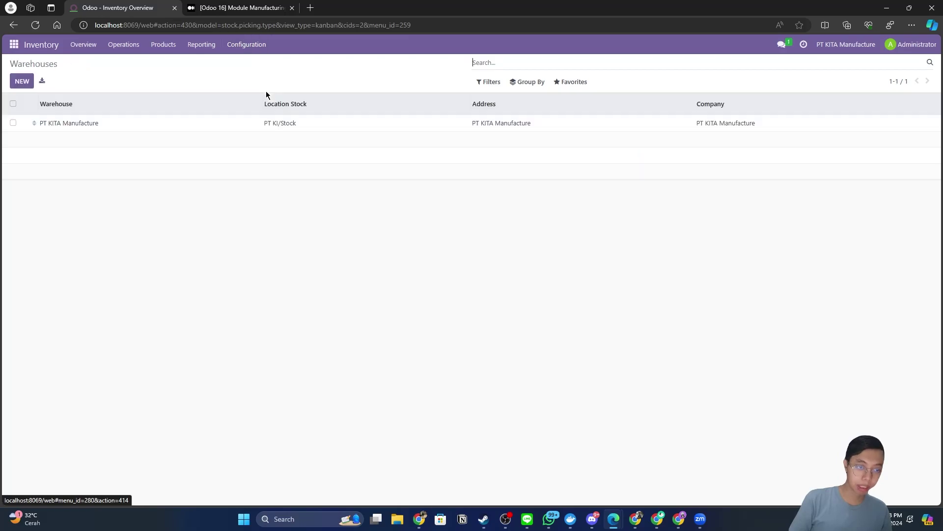
Create a warehouse named Raw Material with short name RM, save it and return to the warehouse list.
click(22, 81)
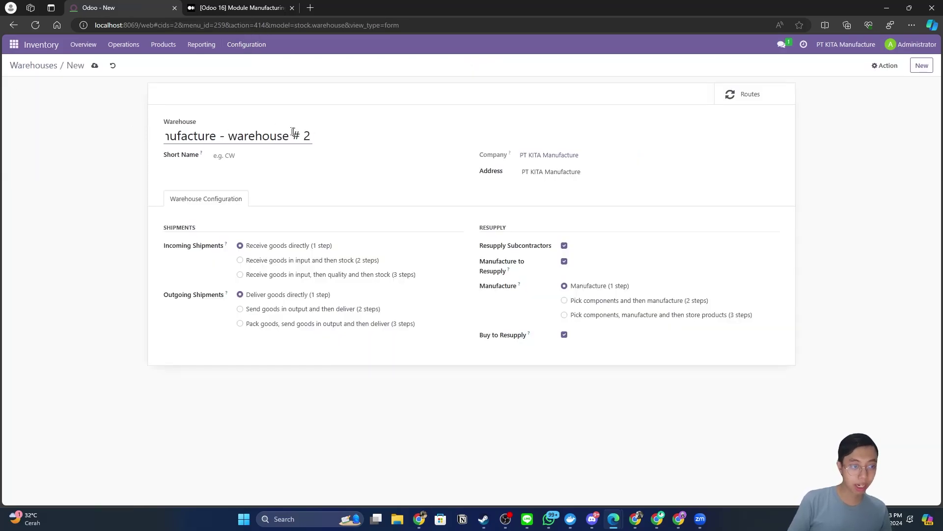
triple_click(223, 133)
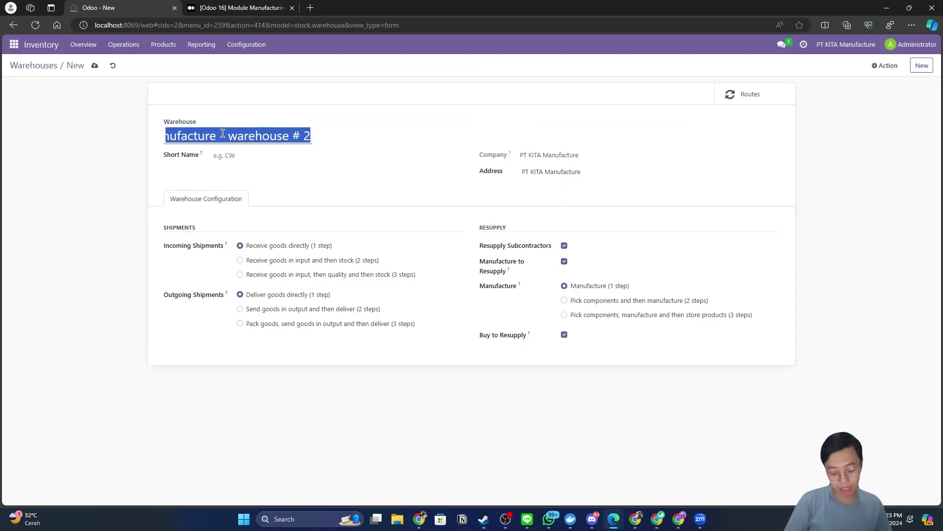
key(BackSpace)
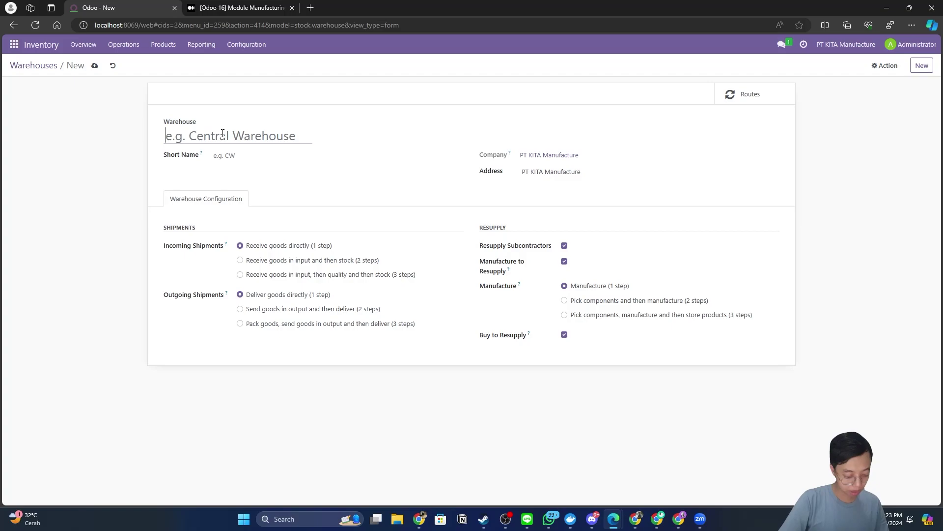
text(Raw Materials)
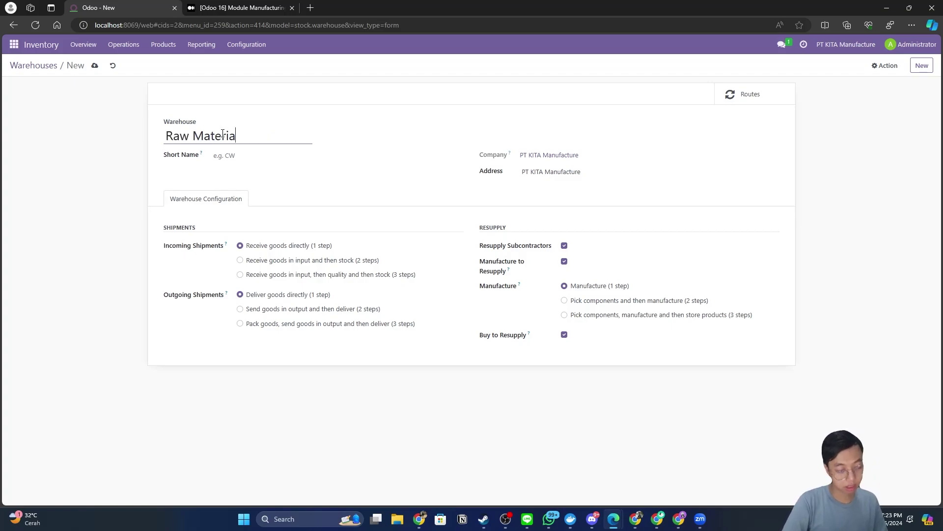
click(238, 156)
text(RM)
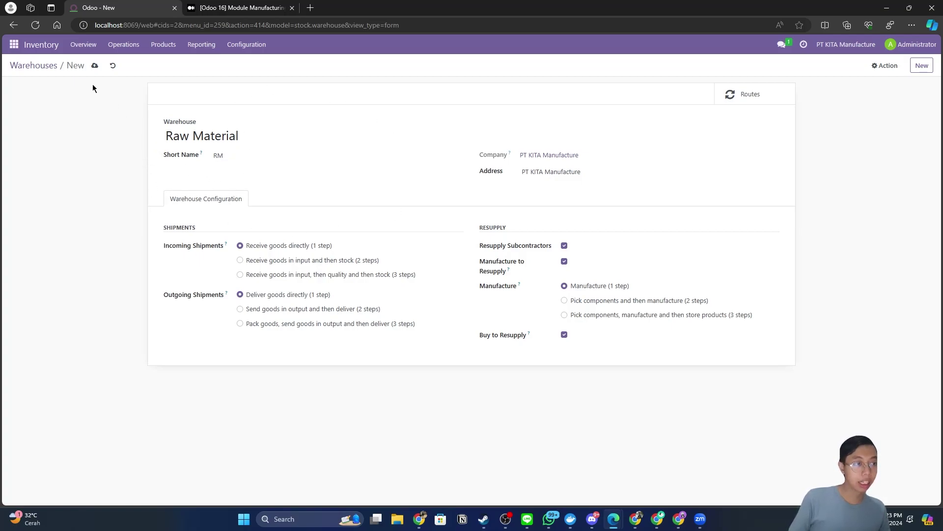
click(96, 66)
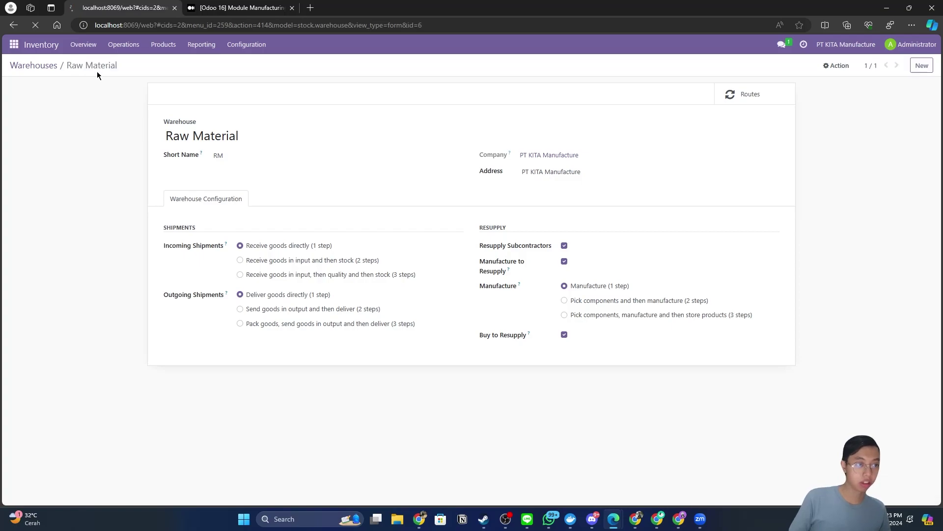
click(47, 67)
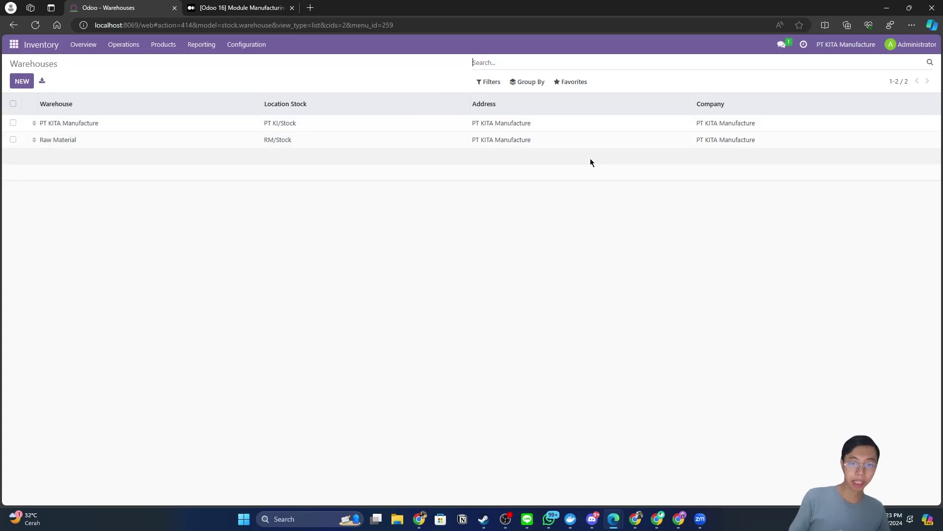
Open the inventory locations list and start a new location named Frame.
click(253, 46)
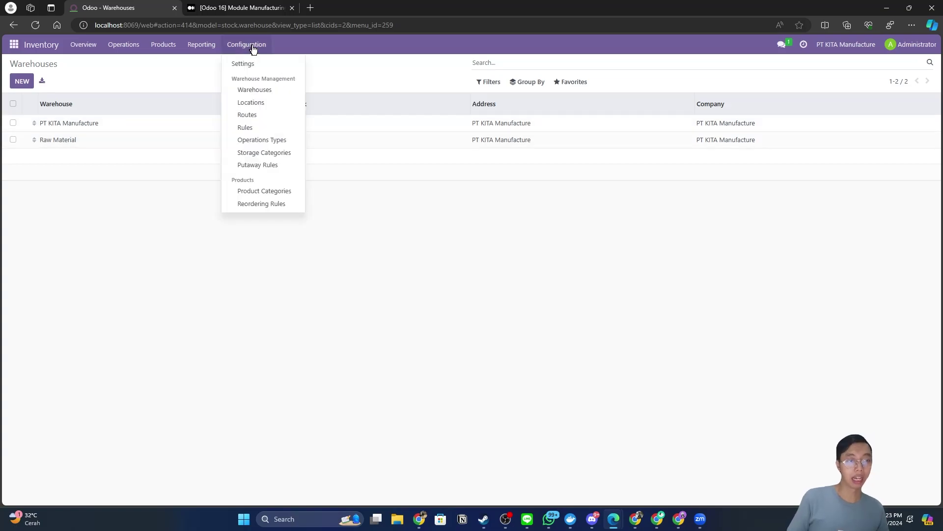
click(285, 107)
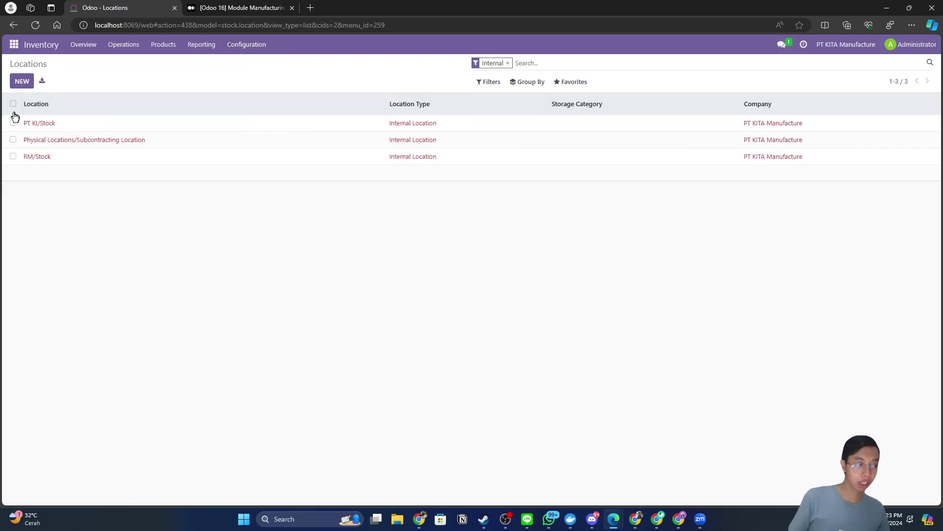
click(254, 46)
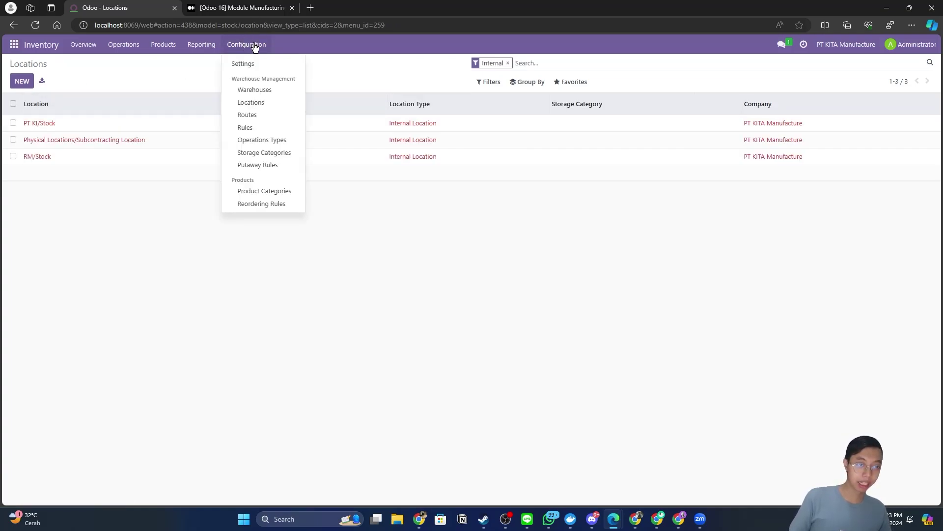
click(266, 104)
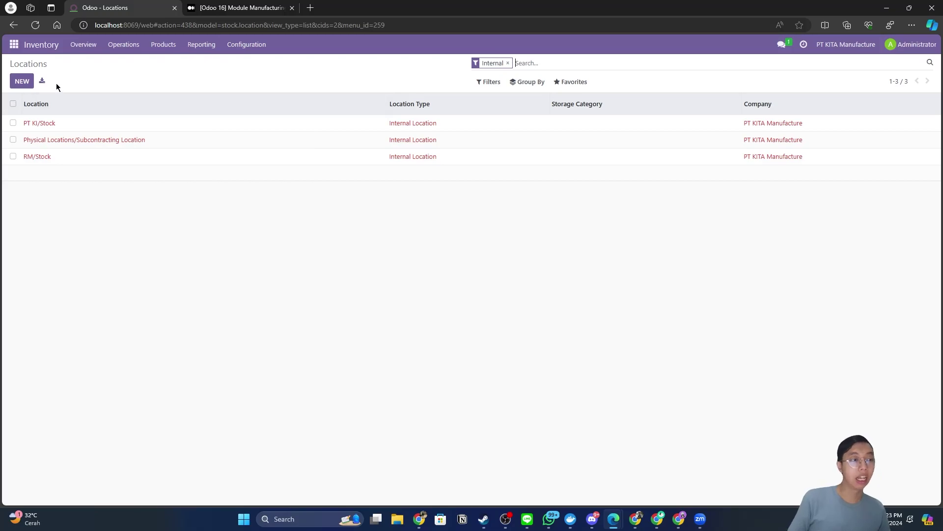
click(23, 82)
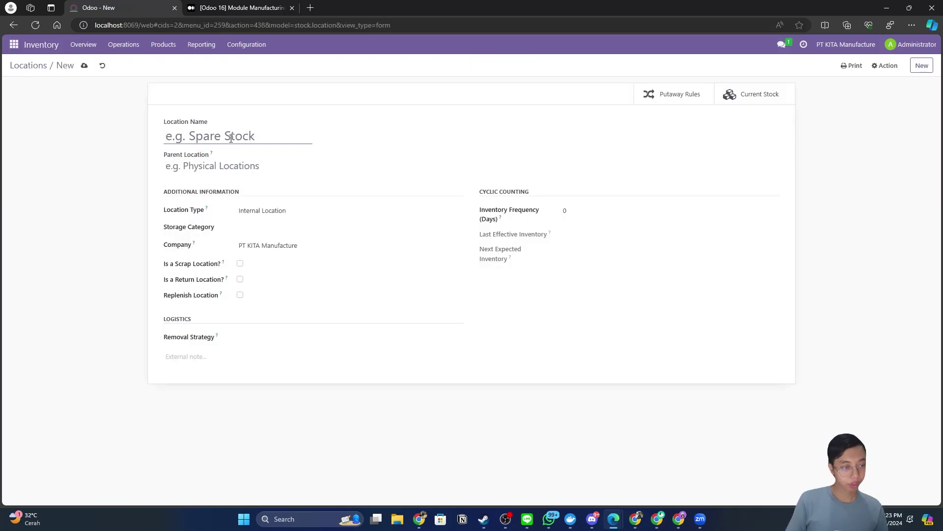
click(227, 137)
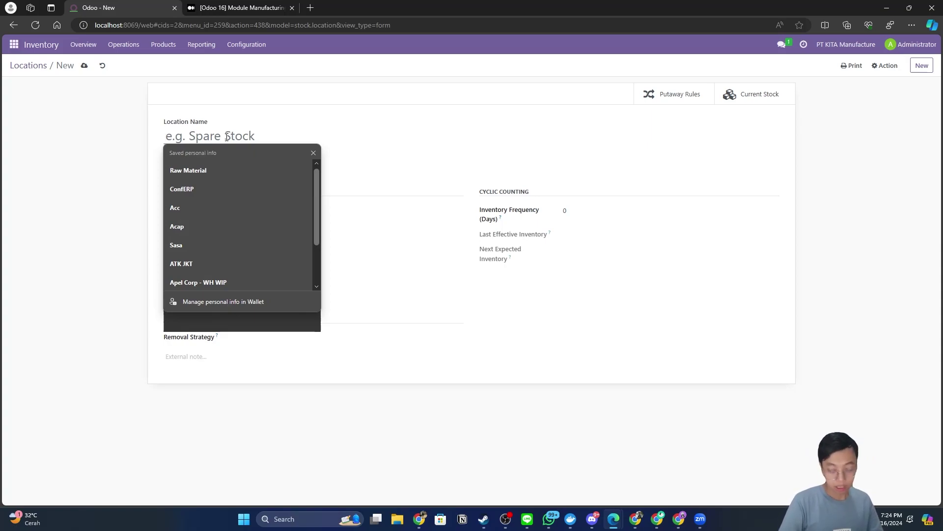
text(Framee)
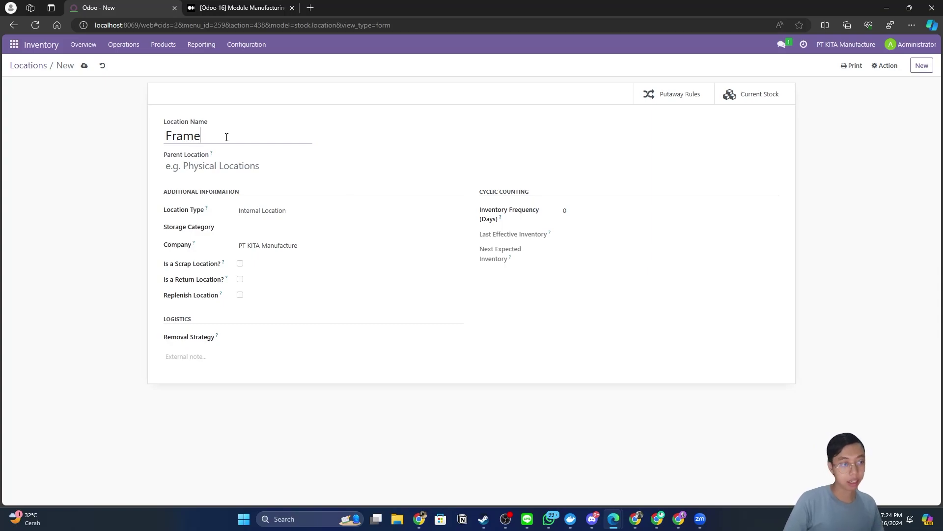
Set RM/Stock as the parent location of Frame, save the location and return to the locations list.
click(218, 165)
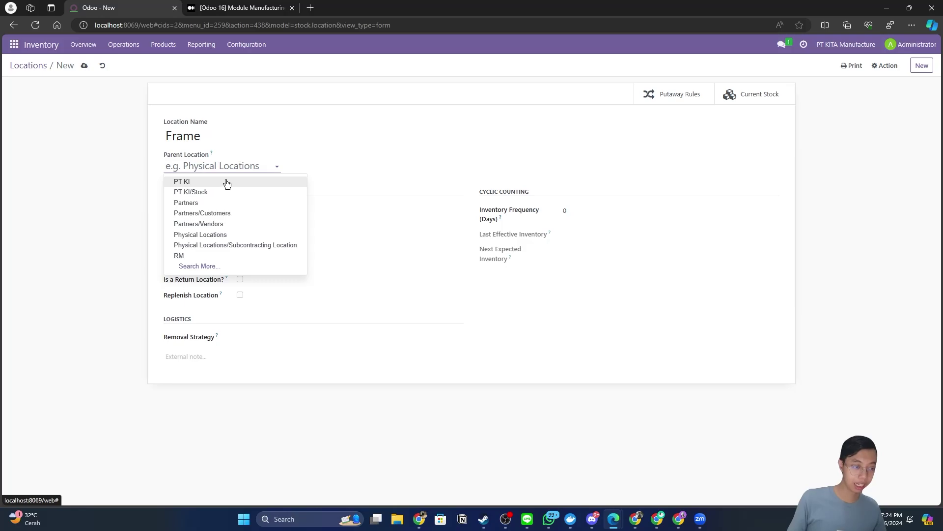
click(201, 266)
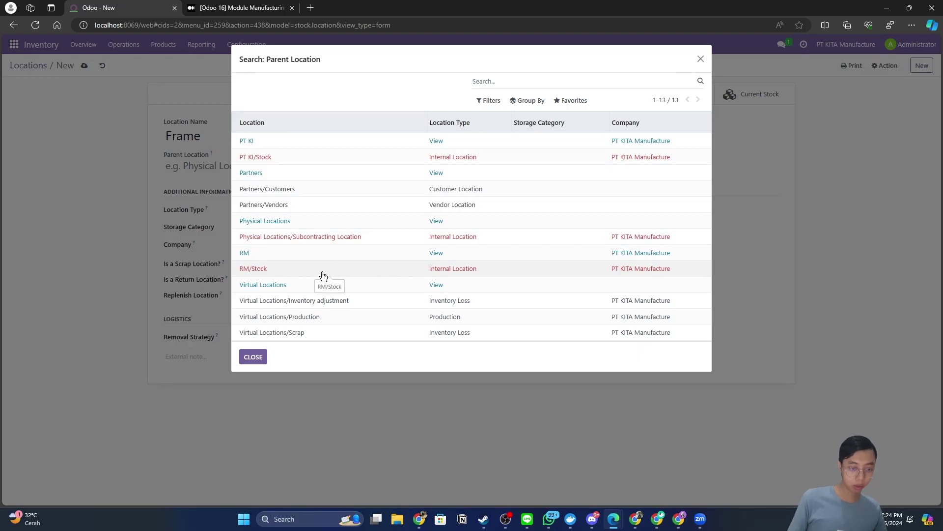
click(293, 275)
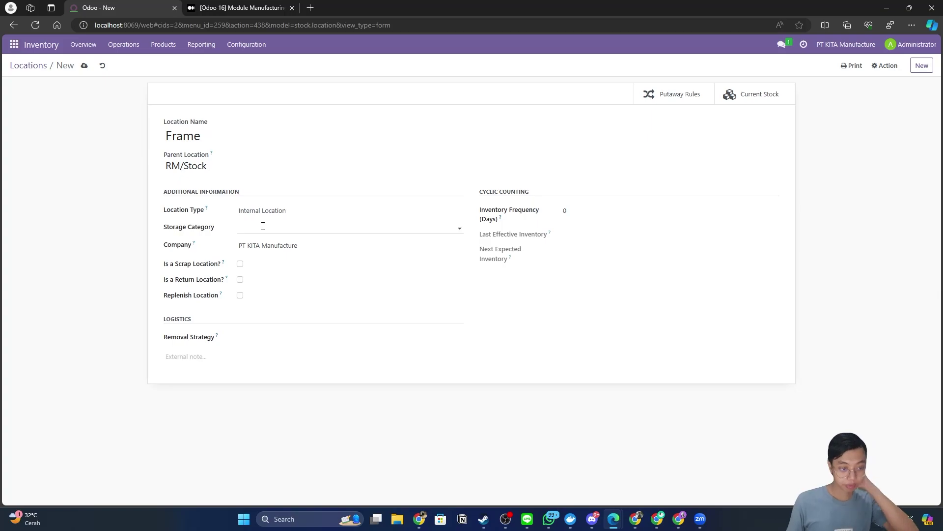
click(337, 215)
click(349, 188)
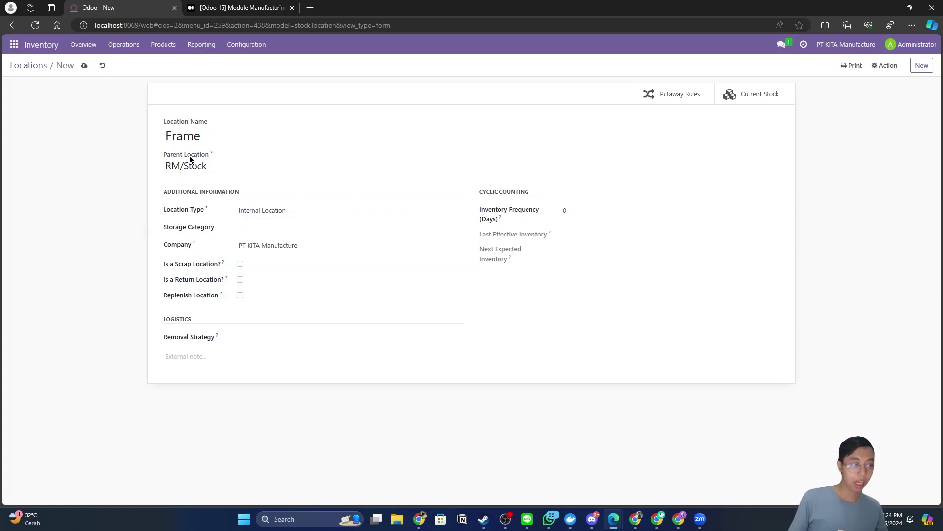
click(84, 66)
click(22, 65)
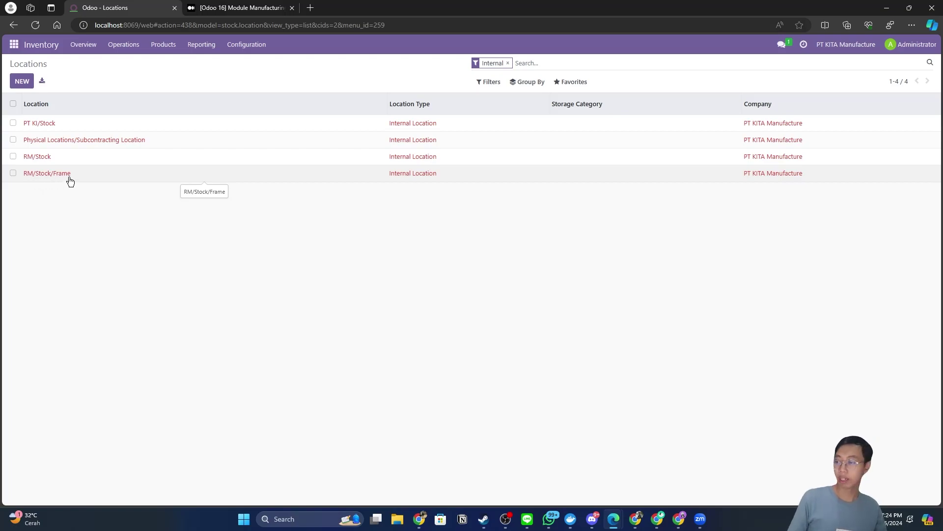
Review the warehouse and location lists against the guide and read its Create Work Center section.
click(235, 6)
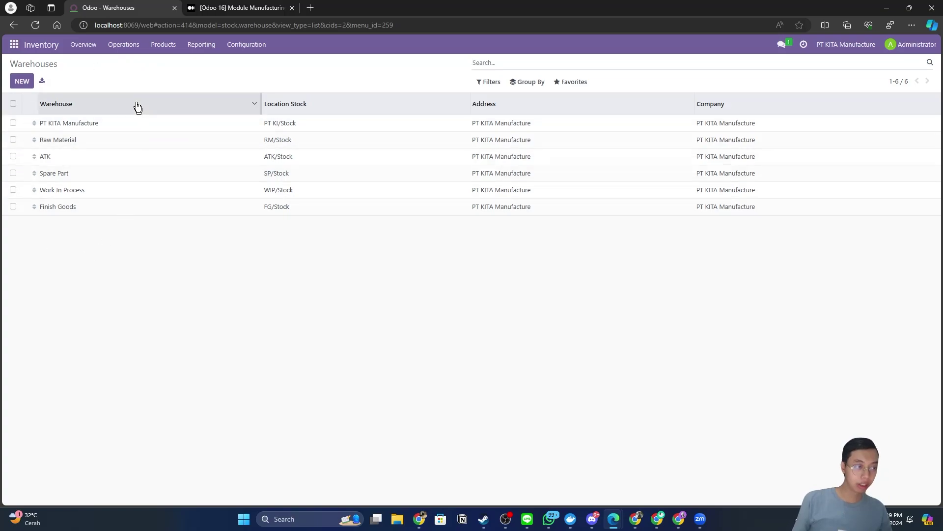
click(260, 44)
click(256, 116)
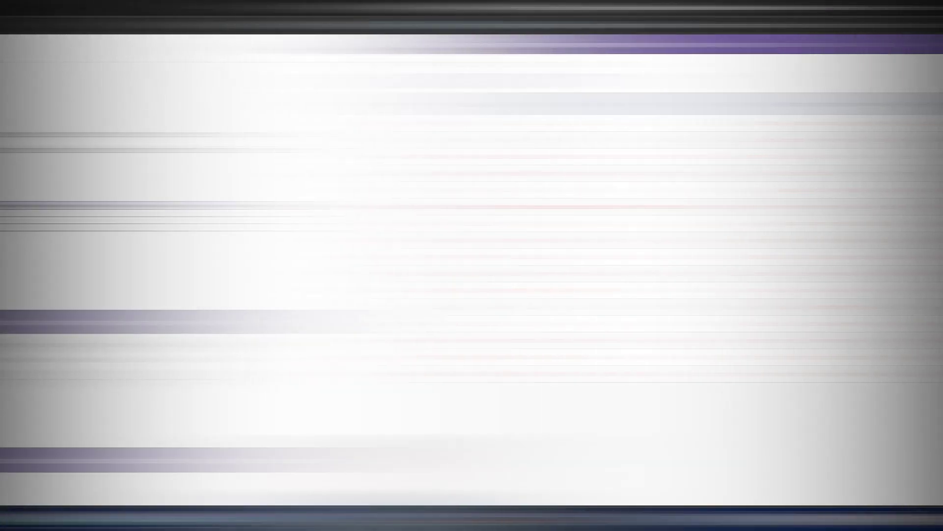
scroll(289, 105, up, 1)
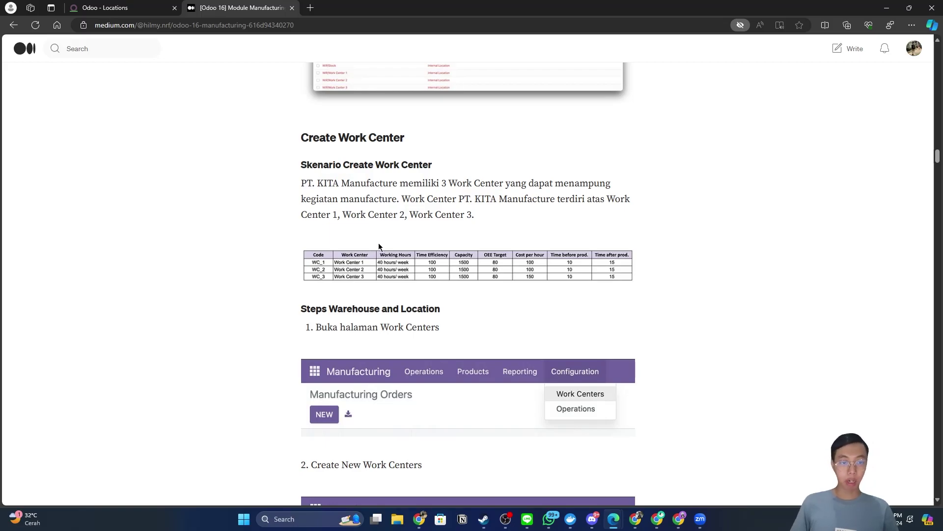
Return to Odoo and open the Work Centers list of the Manufacturing app.
click(121, 9)
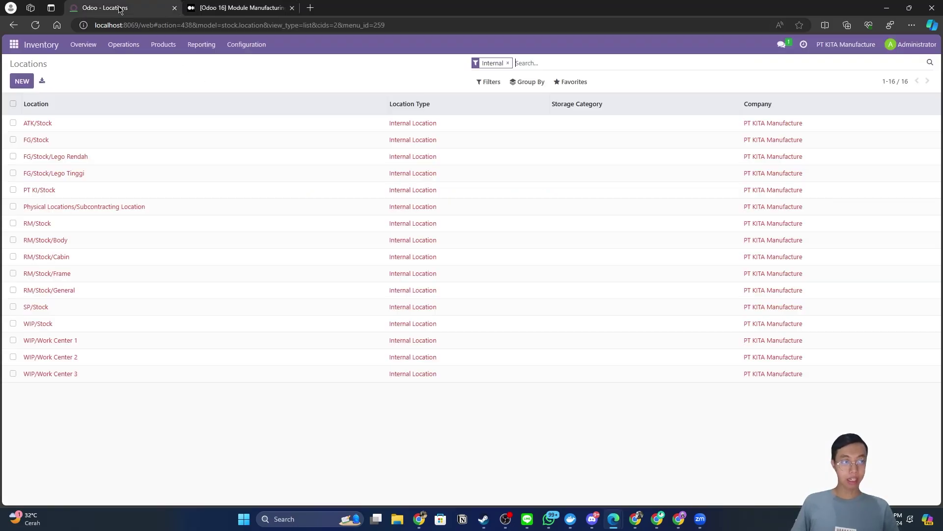
click(12, 48)
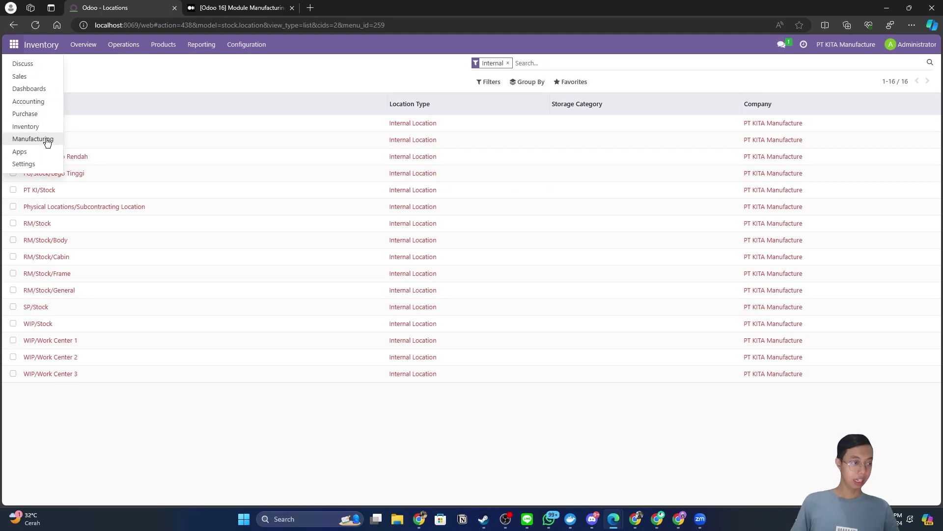
click(50, 140)
click(227, 46)
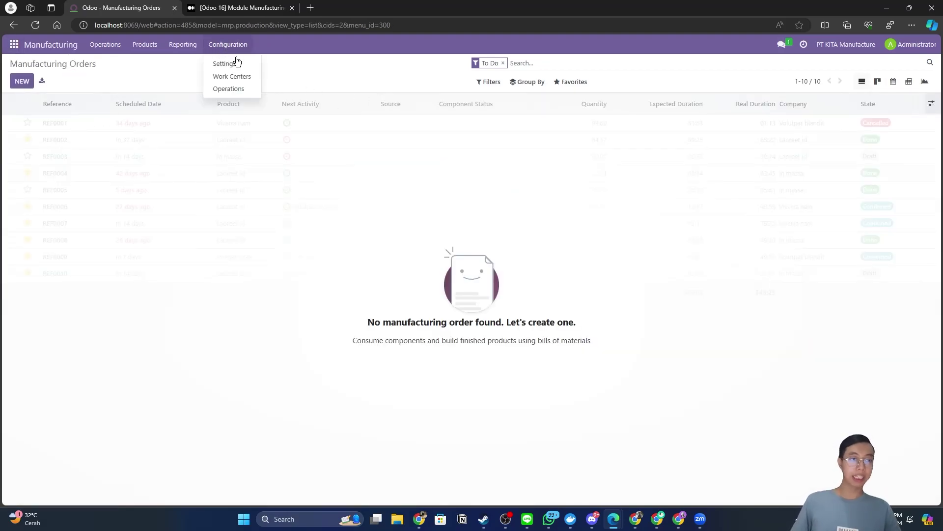
click(247, 80)
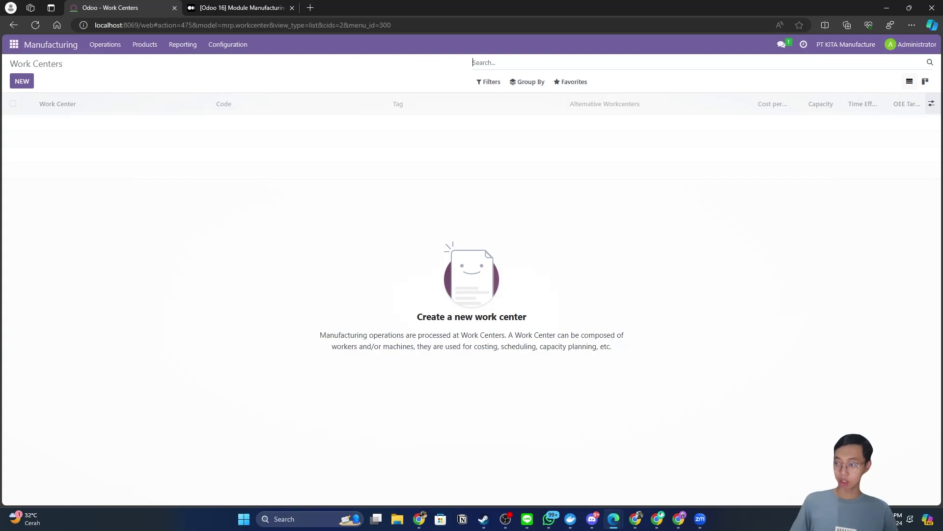
Start a new work center named Work Center 1 with the code WC_1.
click(30, 86)
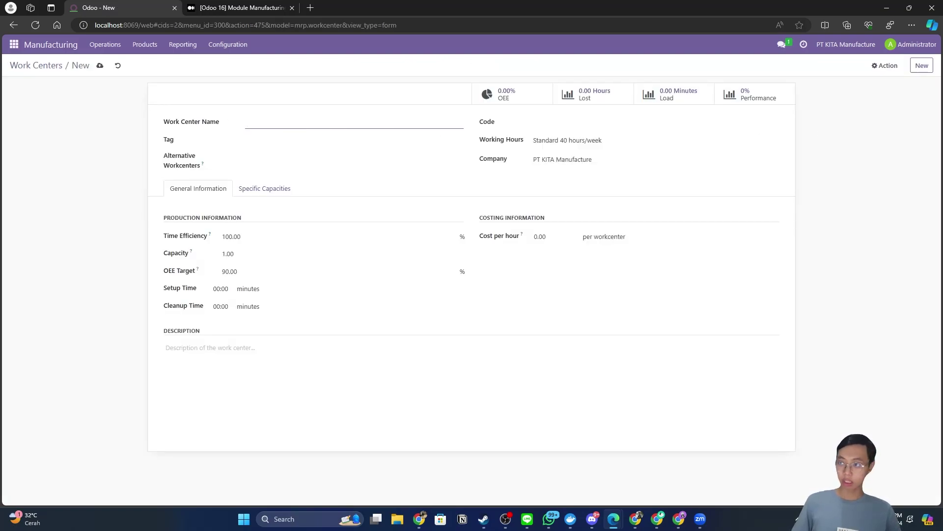
click(249, 124)
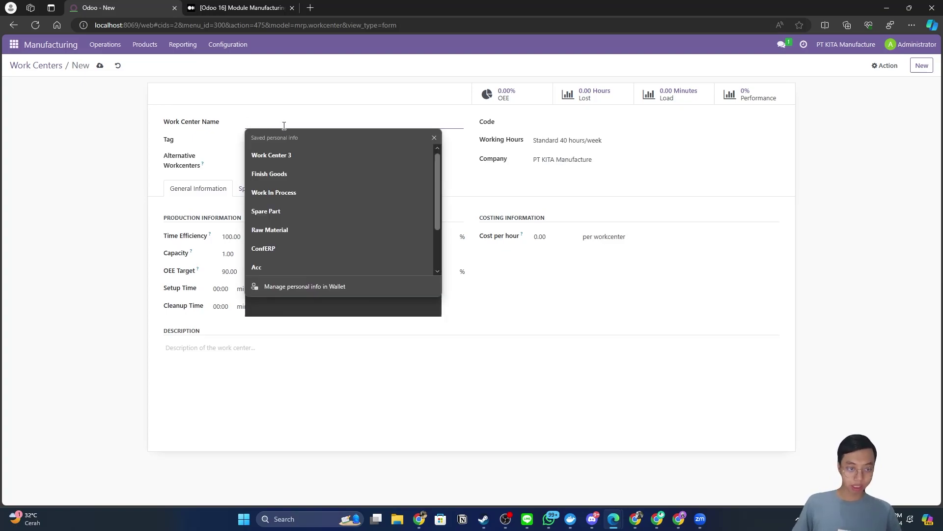
text(Wor)
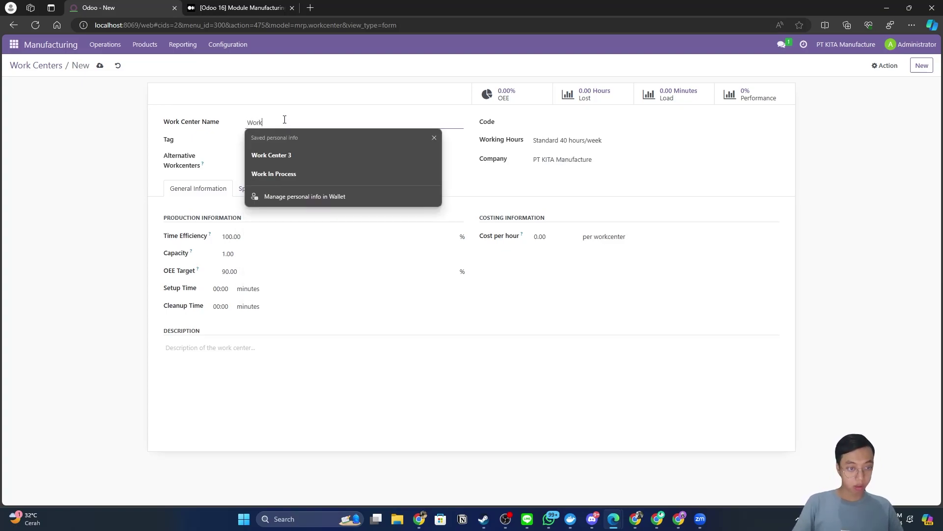
key(Down)
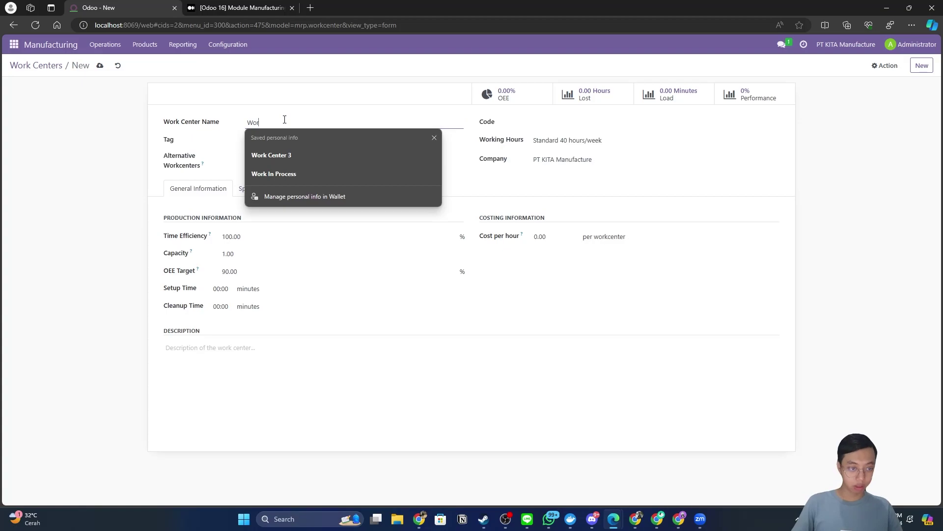
key(Down)
key(Return)
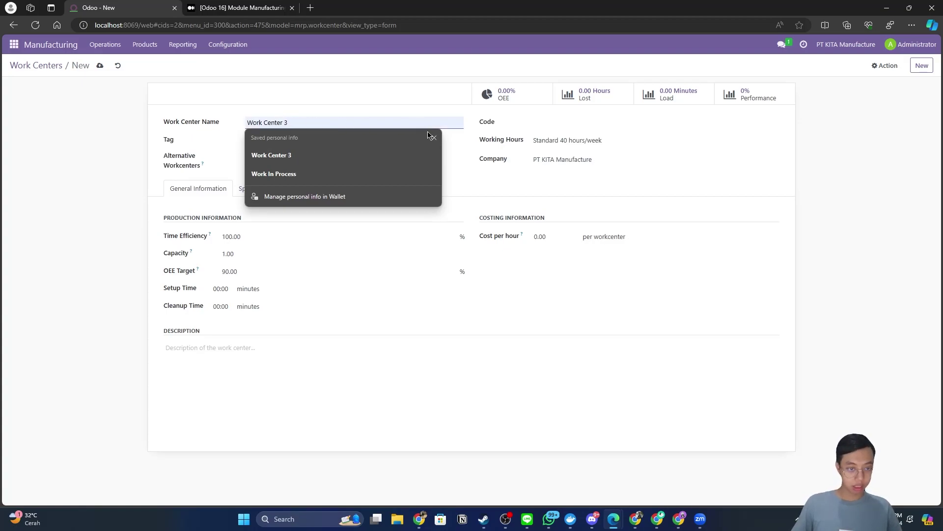
key(Escape)
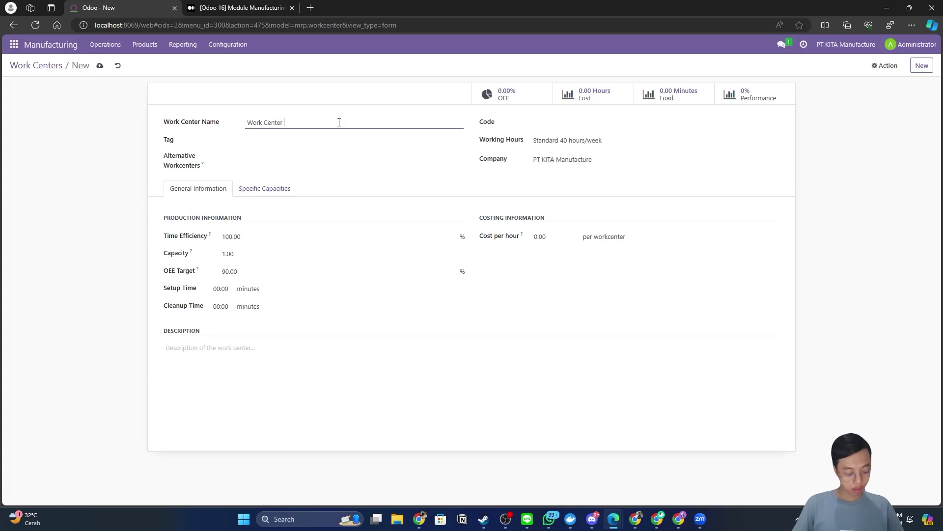
click(293, 142)
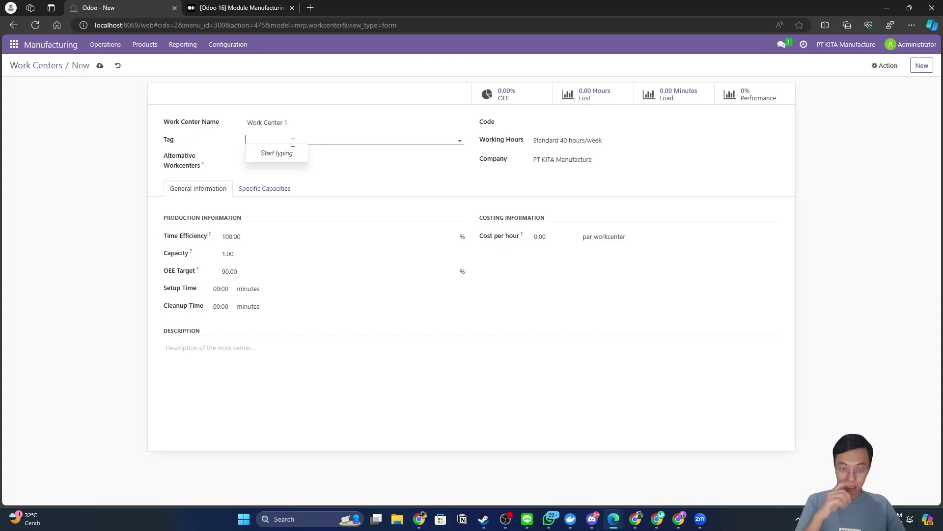
click(561, 123)
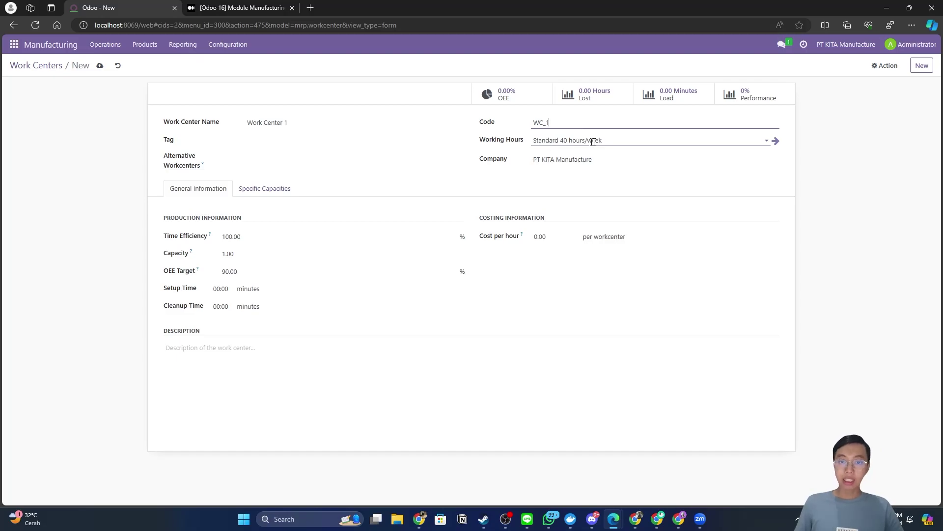
Consult the guide's work center table and set capacity 100, OEE target 80%, setup time 00:10, cleanup time 00:15 and cost per hour 100.
key(ctrl+Tab)
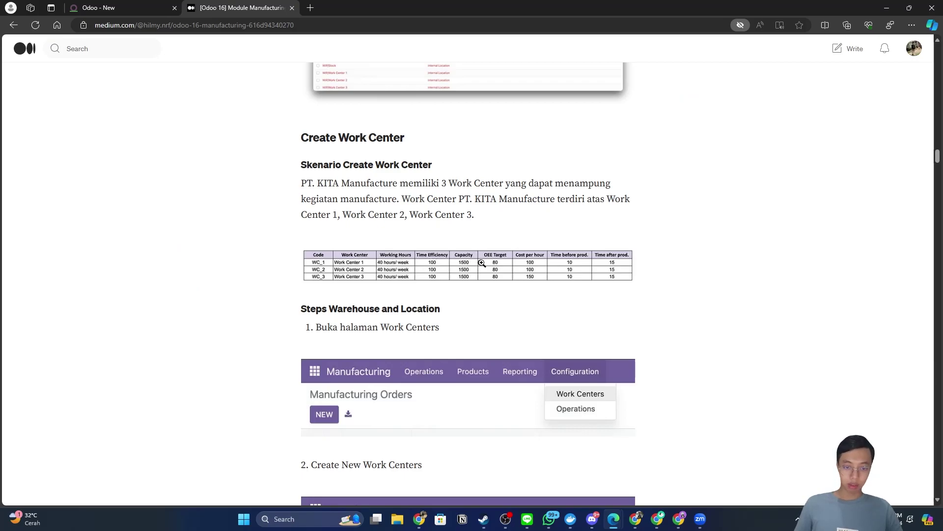
click(96, 7)
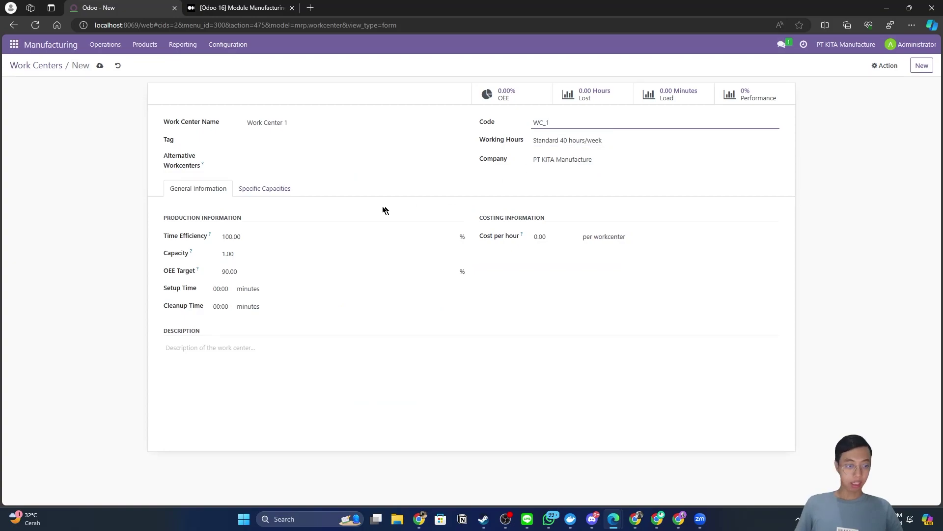
click(253, 253)
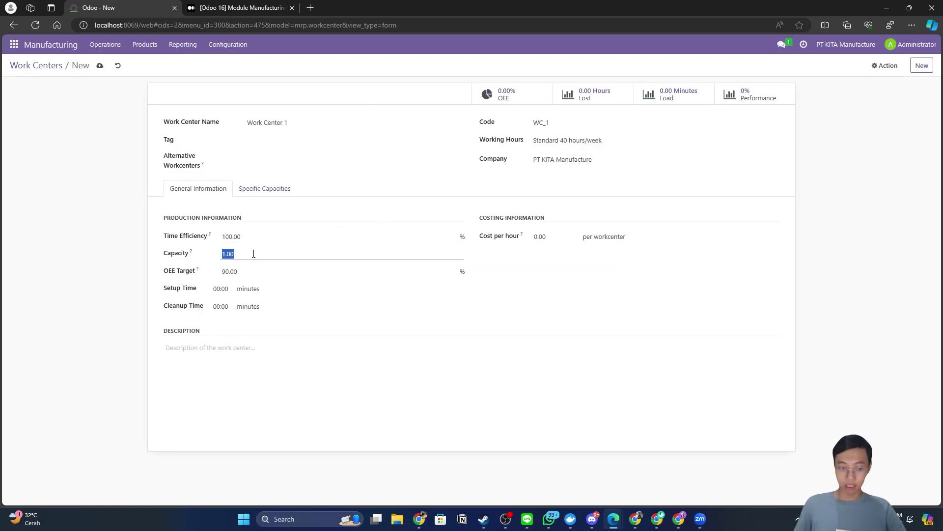
key(BackSpace)
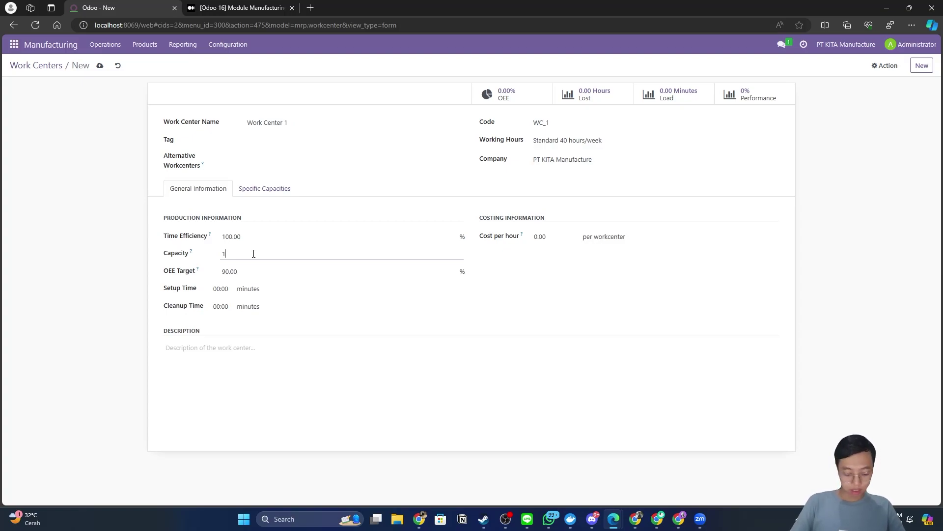
click(243, 272)
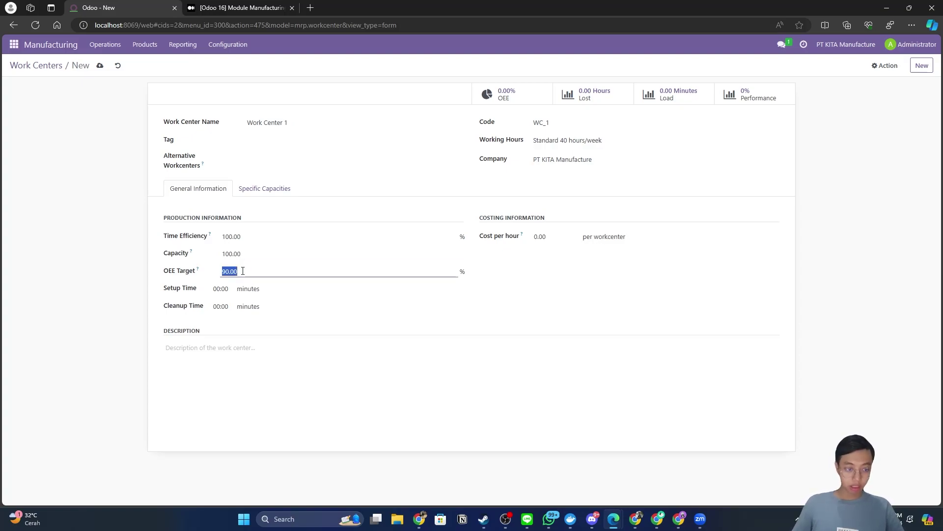
key(BackSpace)
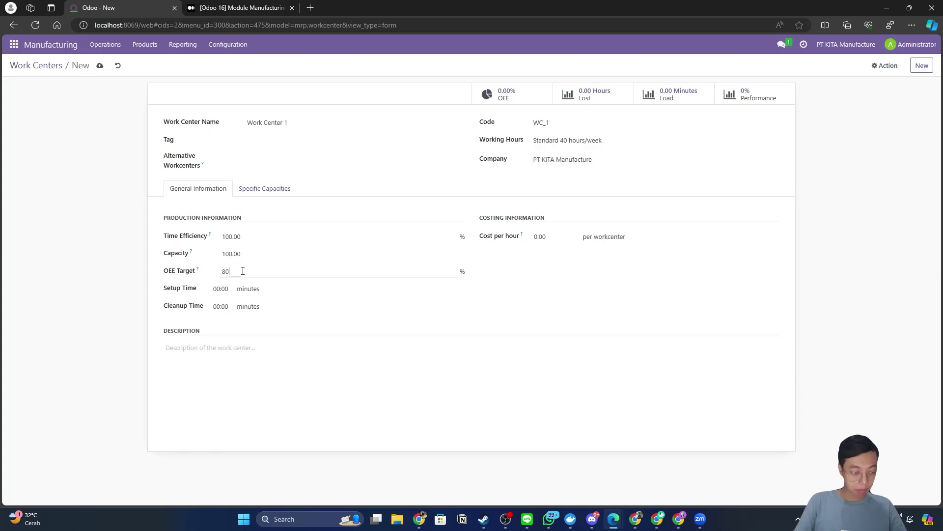
click(224, 288)
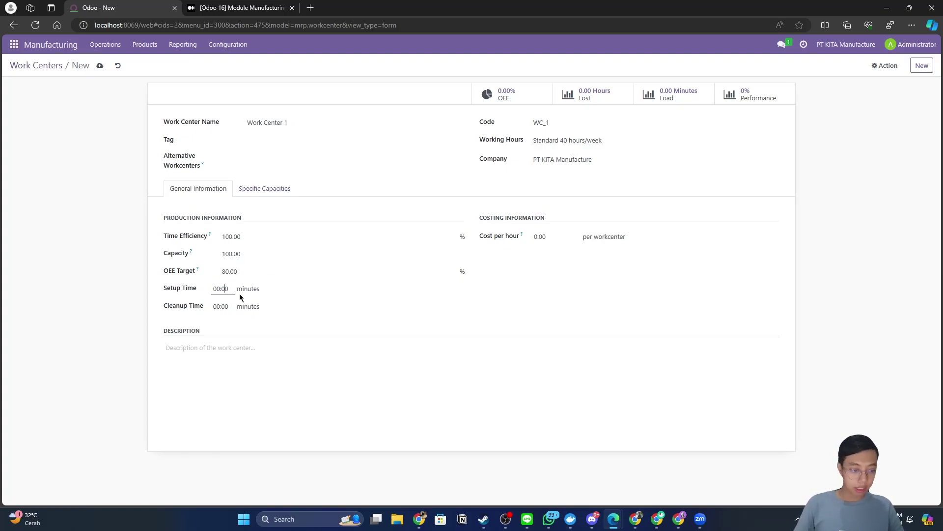
click(233, 306)
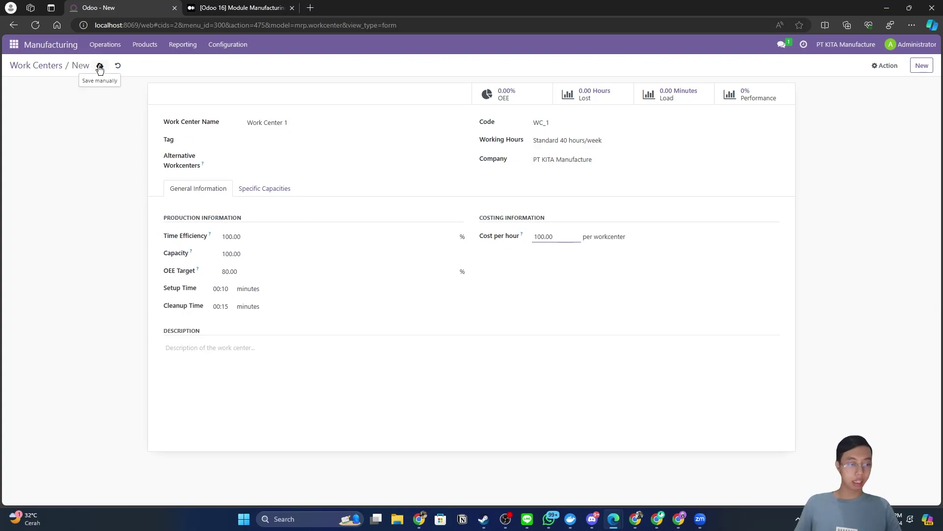
Set the capacity of Work Center 1 to 1,500, compare the form with the guide and save the work center.
click(225, 253)
text(5)
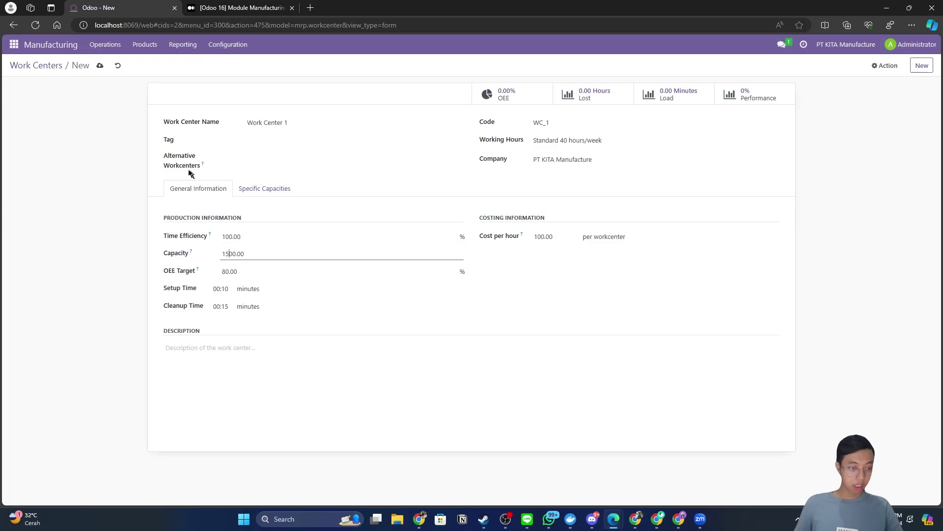
click(240, 8)
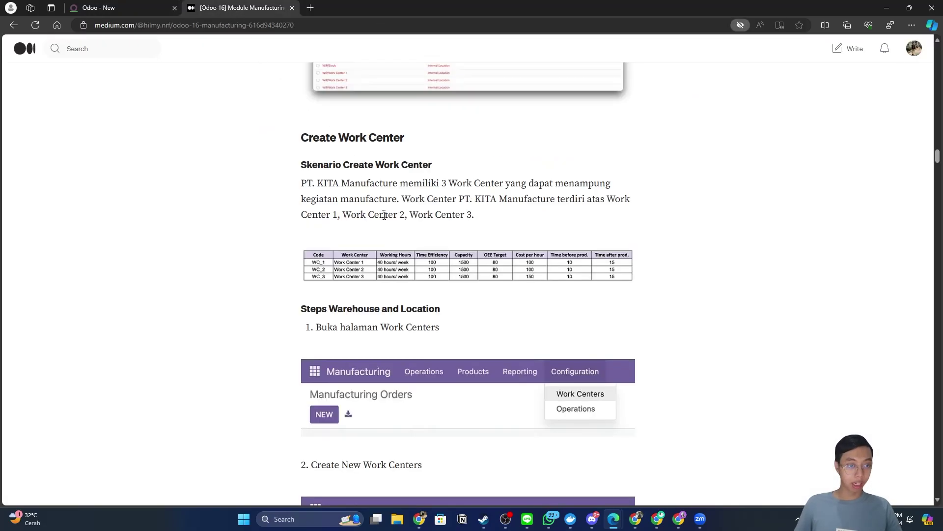
click(124, 9)
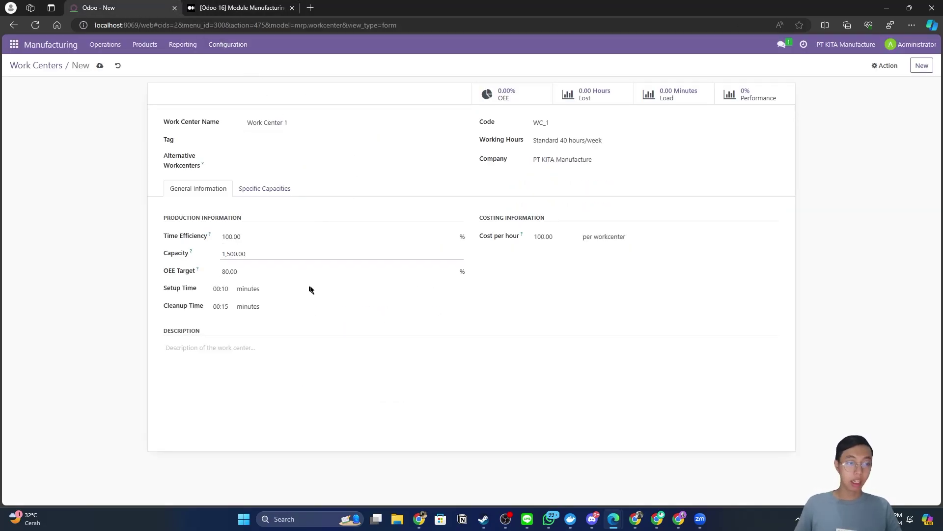
click(100, 65)
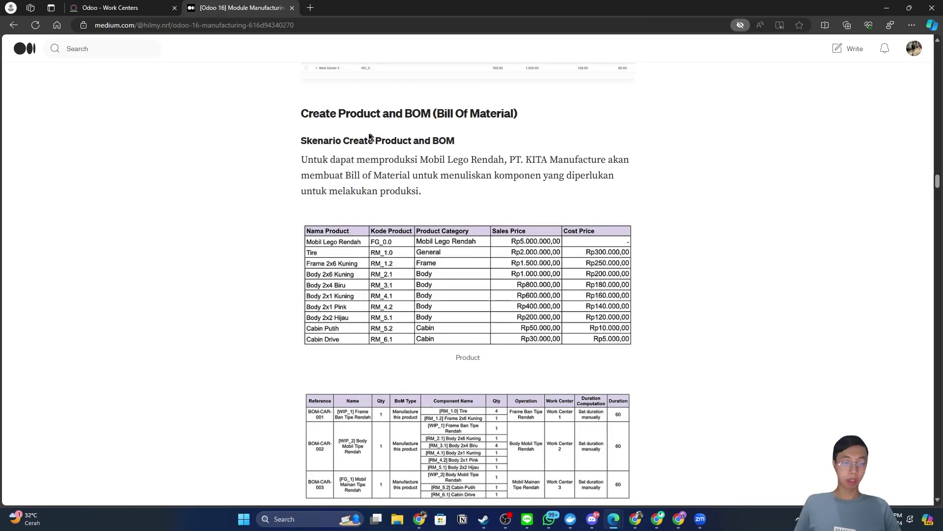
Read the guide's Create Product and BOM section, enlarging the product table and the Bill of Material table.
drag(297, 116, 532, 111)
click(531, 110)
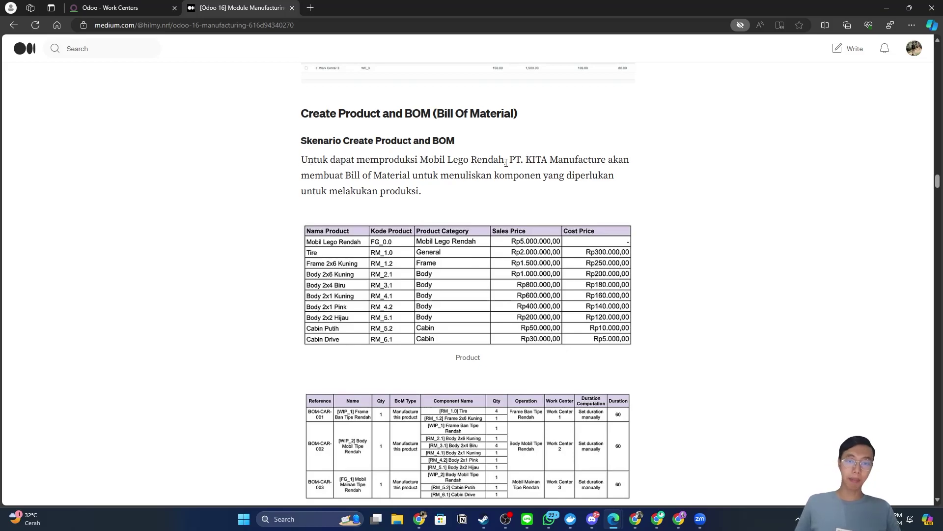
drag(510, 160, 636, 159)
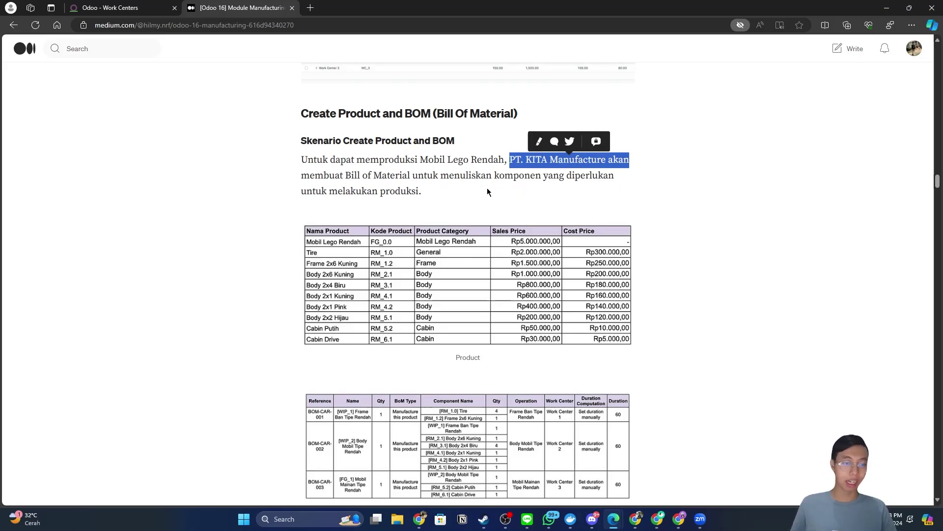
click(461, 192)
scroll(461, 191, down, 1)
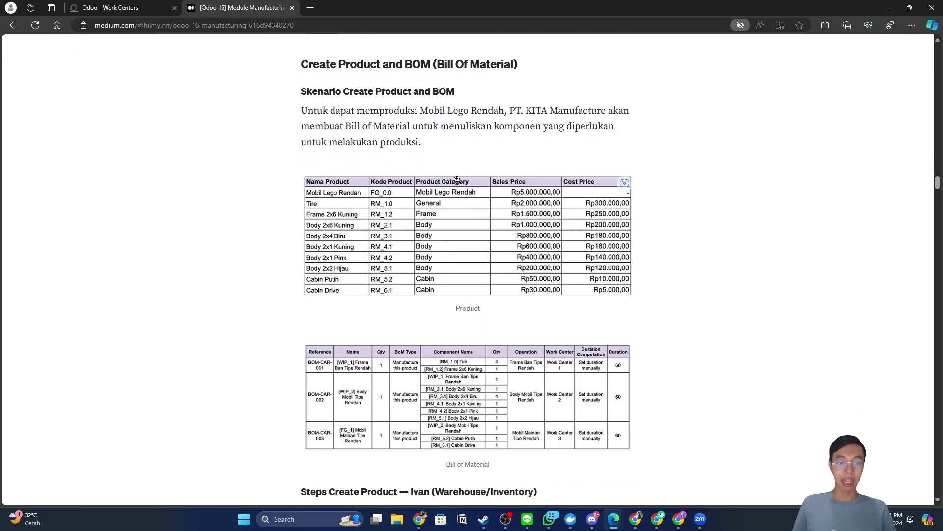
click(389, 198)
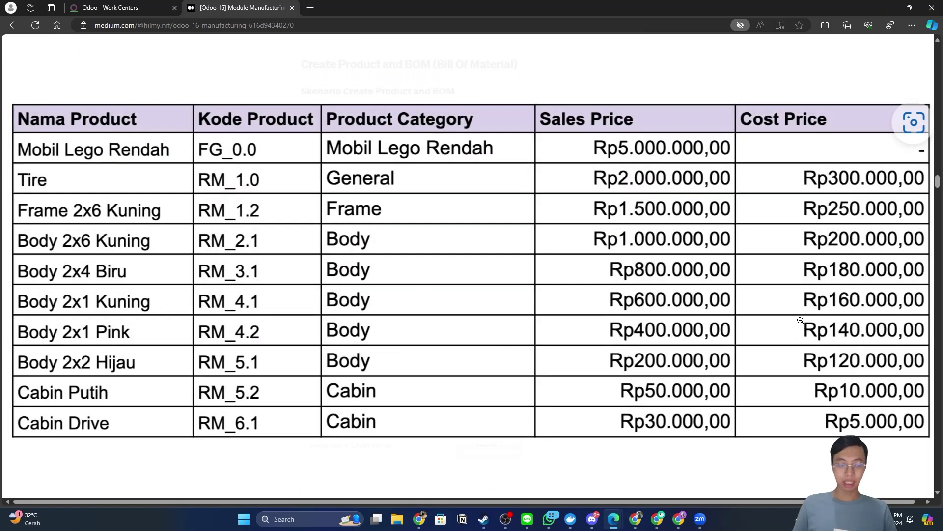
click(634, 92)
scroll(470, 373, down, 3)
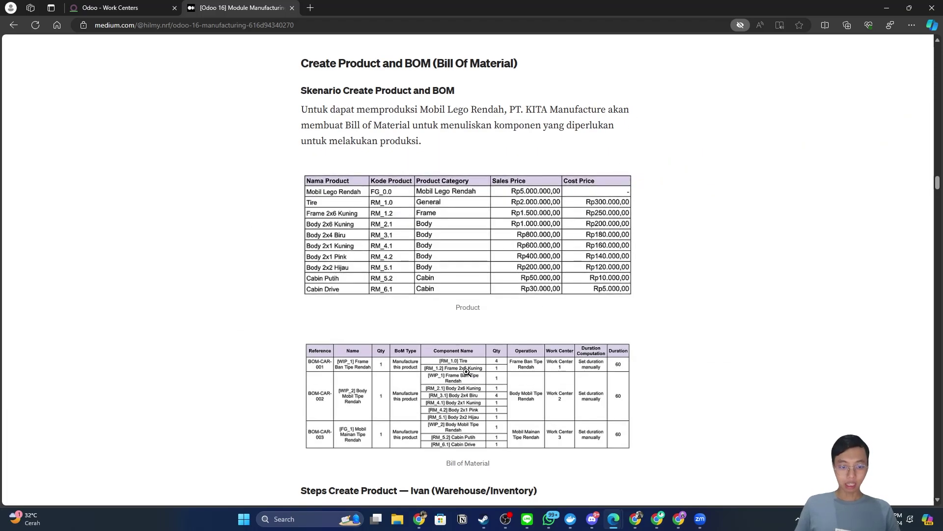
click(476, 319)
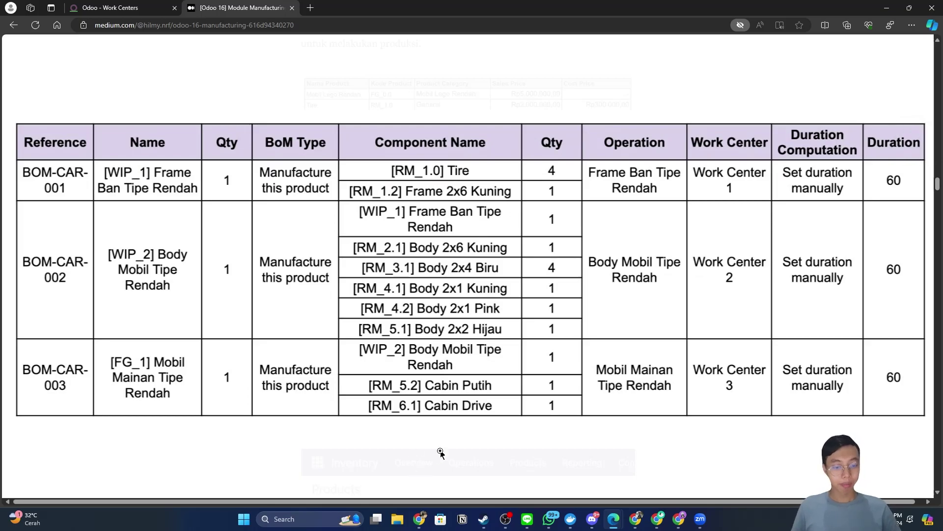
click(534, 395)
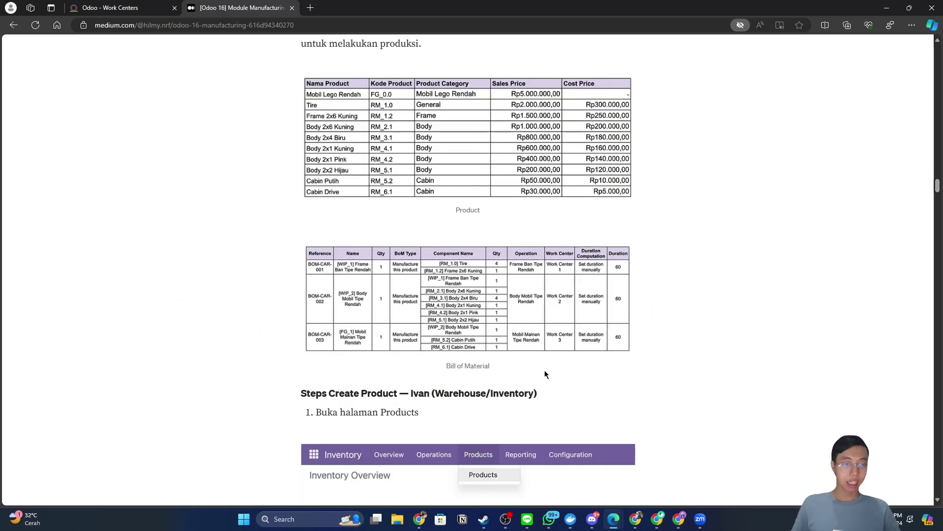
scroll(544, 370, up, 1)
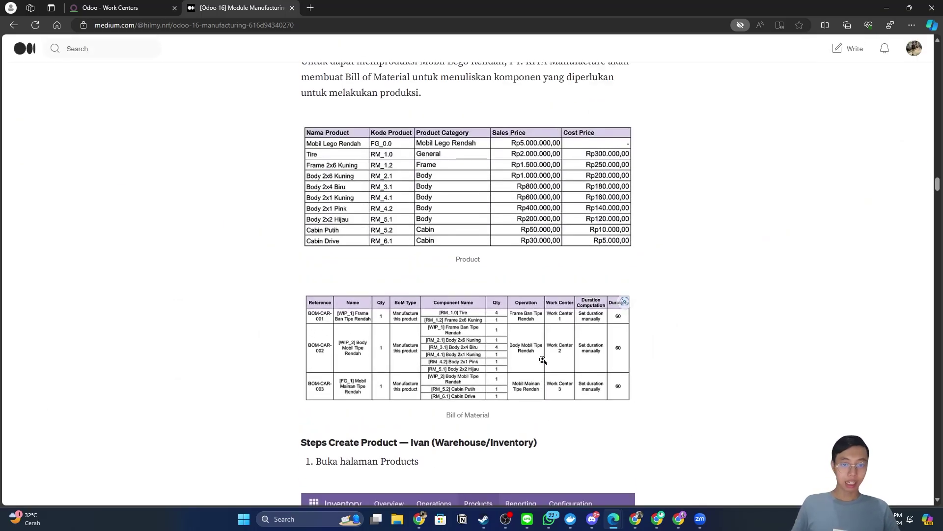
Switch to the Odoo Inventory session in Chrome, discard the unsaved ATK warehouse and open the Inventory Overview.
click(635, 519)
click(12, 52)
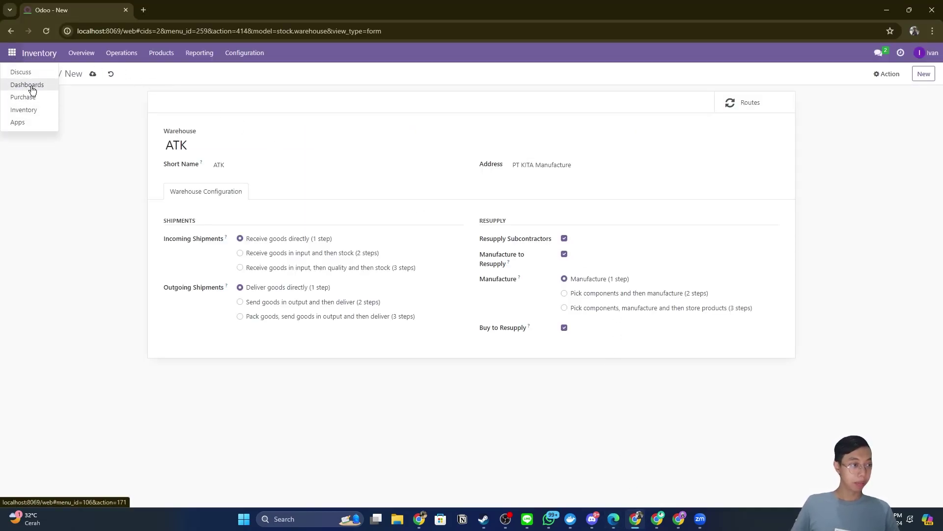
click(31, 109)
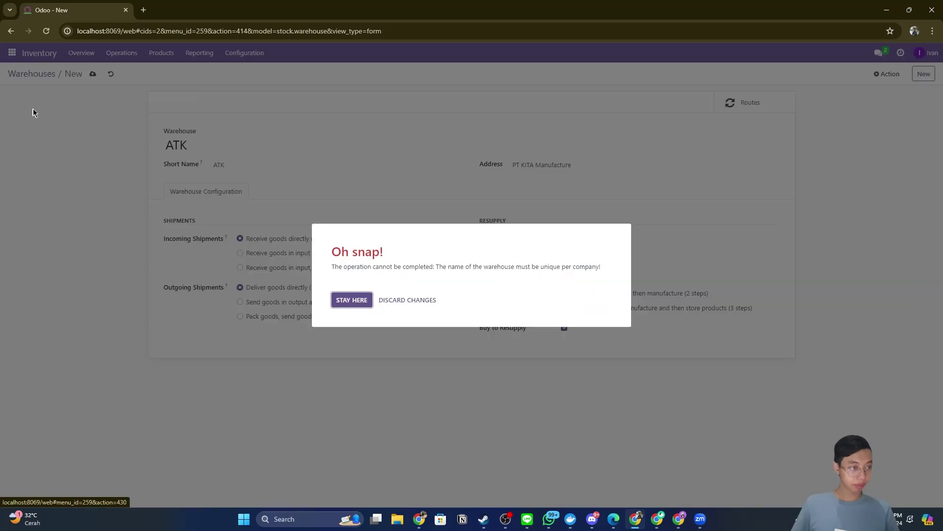
click(396, 305)
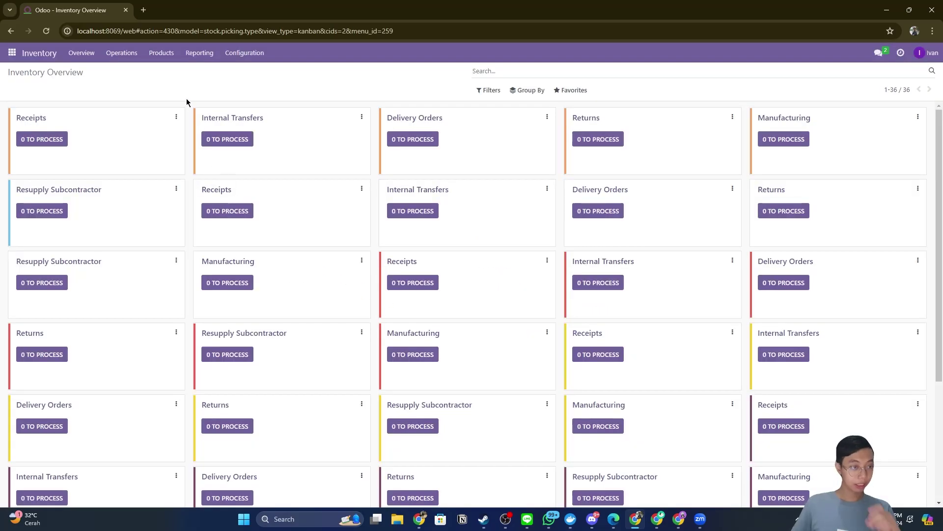
Open the product list of the Inventory app and start a new product.
click(125, 56)
click(152, 61)
click(162, 55)
click(162, 55)
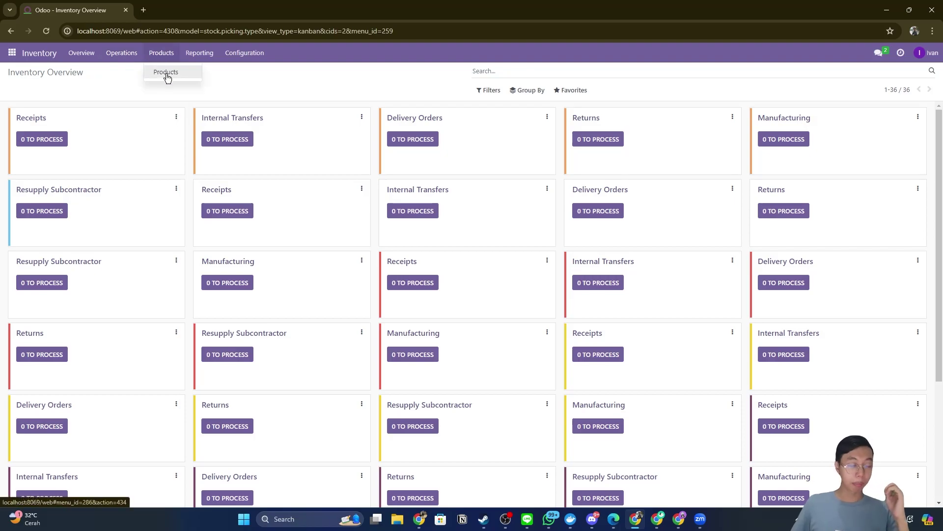
click(166, 73)
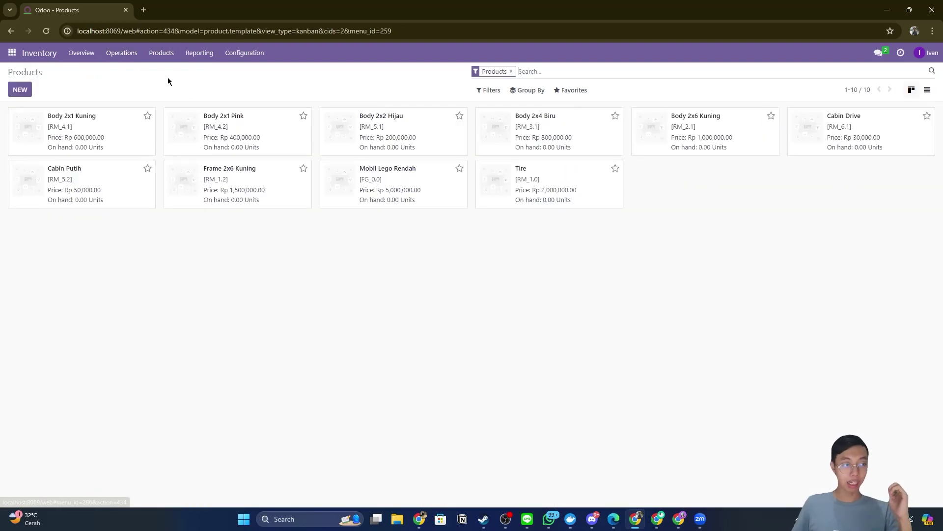
click(20, 90)
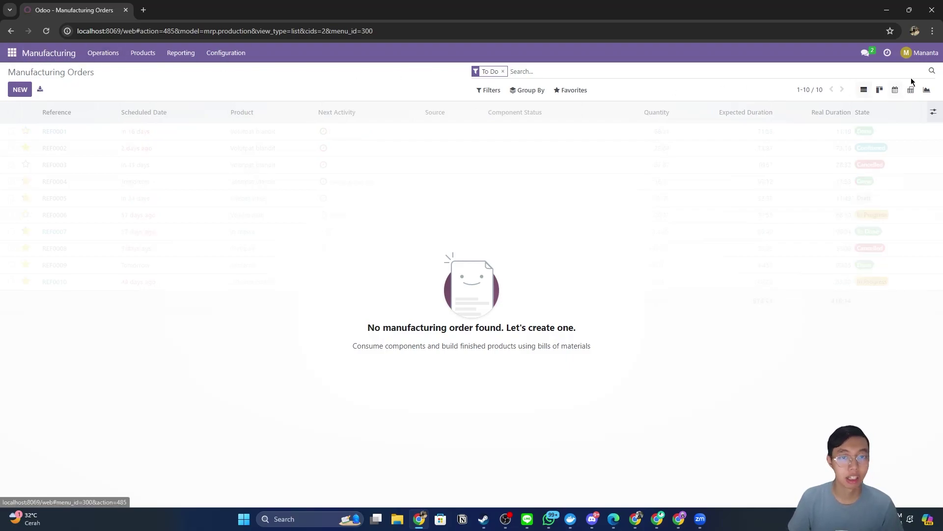
Open the Bills of Materials list in Manufacturing and start a new bill of materials.
click(143, 55)
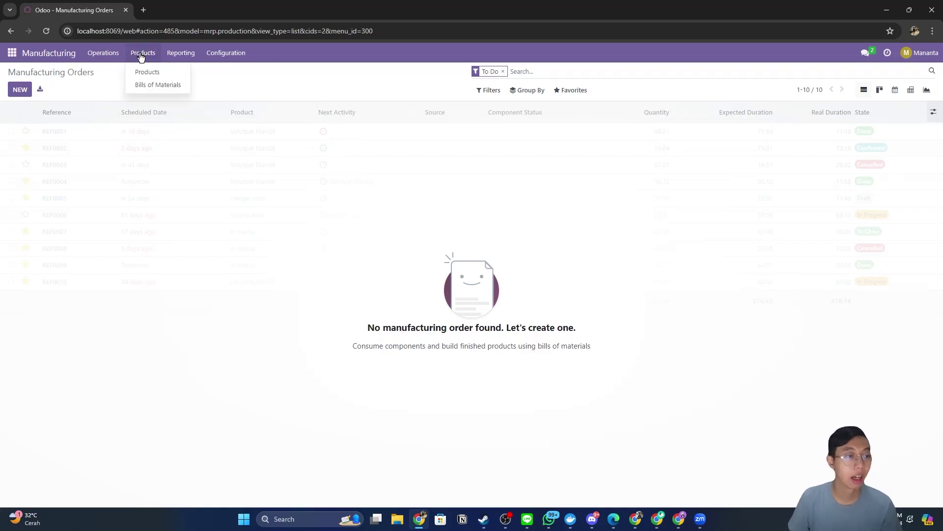
click(165, 91)
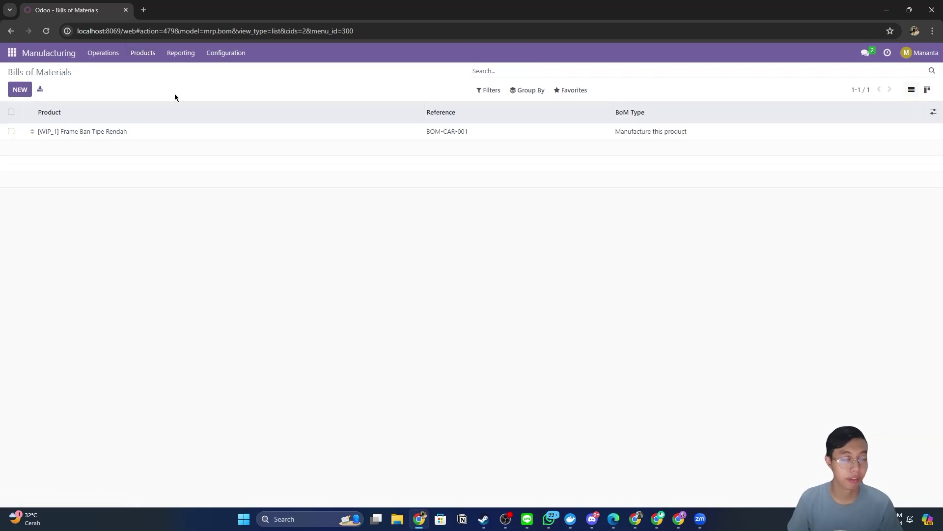
click(21, 91)
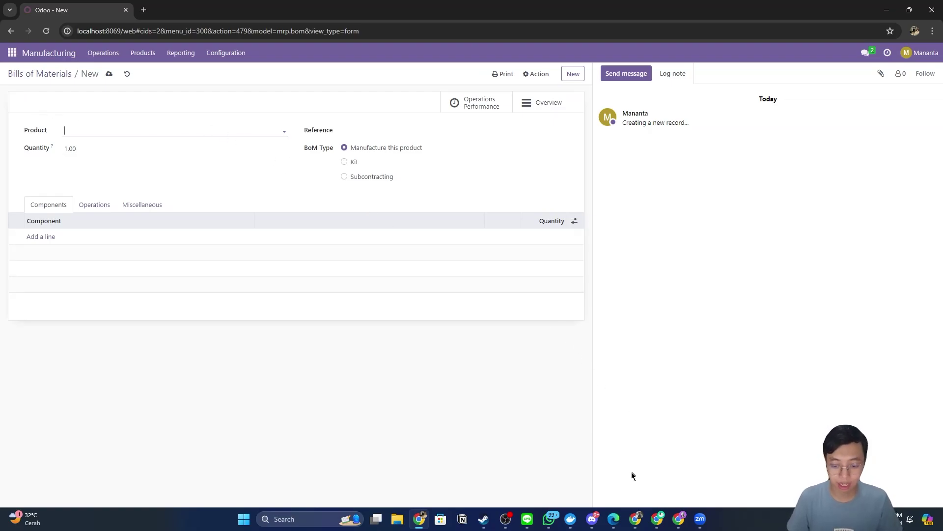
Switch to the guide in Edge, enlarge its Bill of Material table to read the BOM-CAR-002 row, and return to Odoo in Chrome.
click(614, 519)
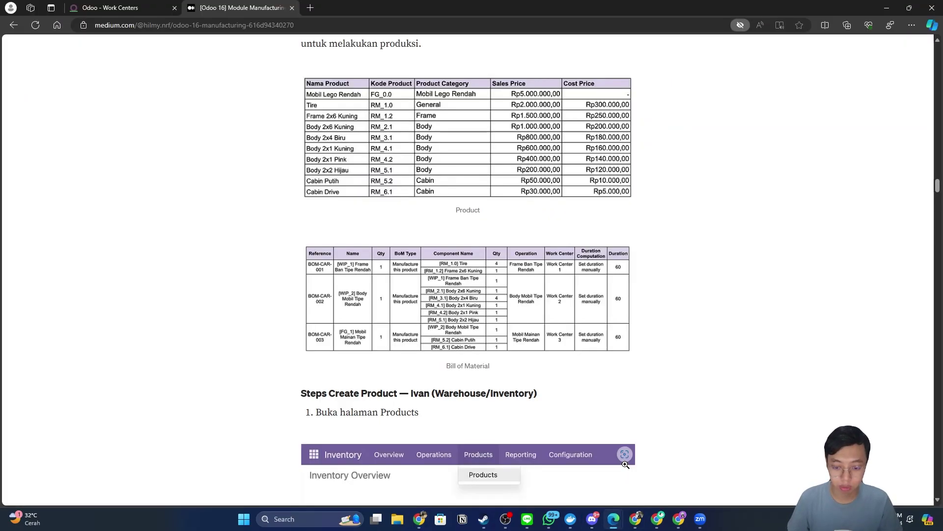
click(432, 301)
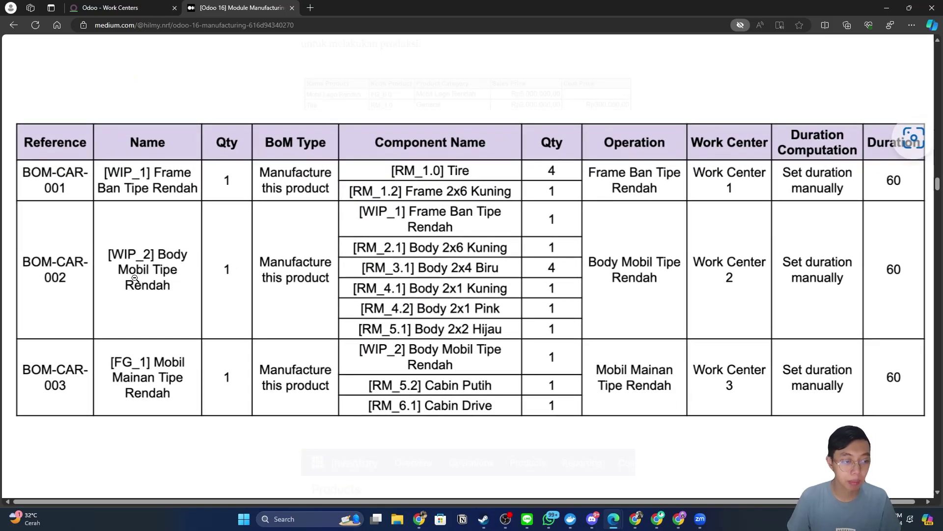
click(419, 519)
Create the product Body Mobil Tipe Rendah with internal reference WIP_2 from the product search and save it as the bill's product.
click(129, 133)
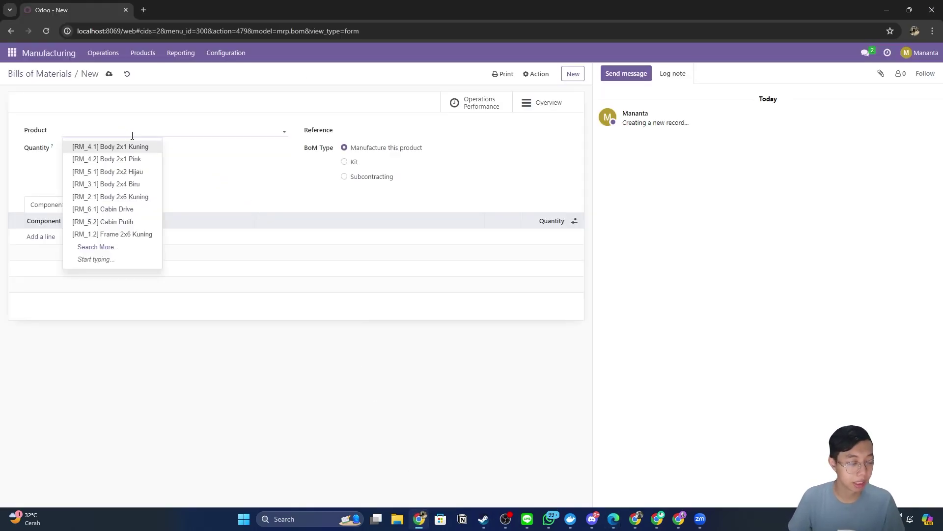
text(s)
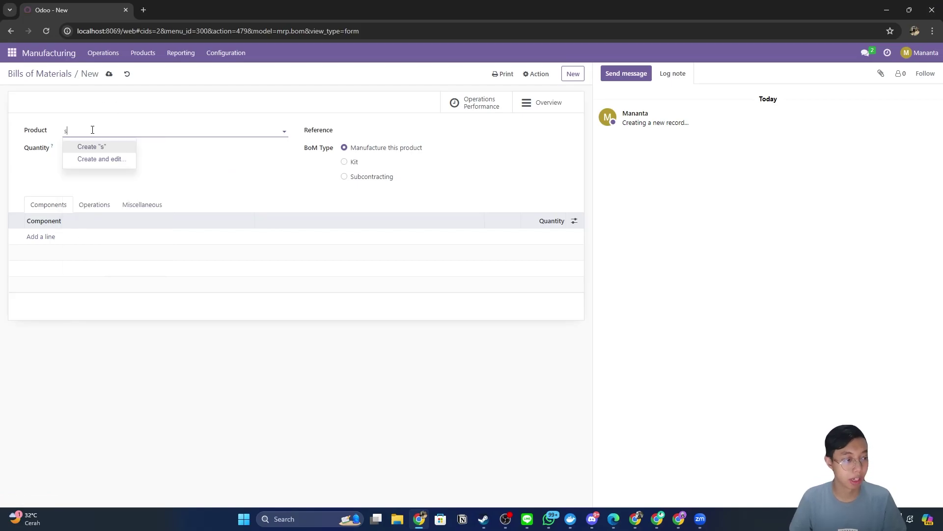
key(BackSpace)
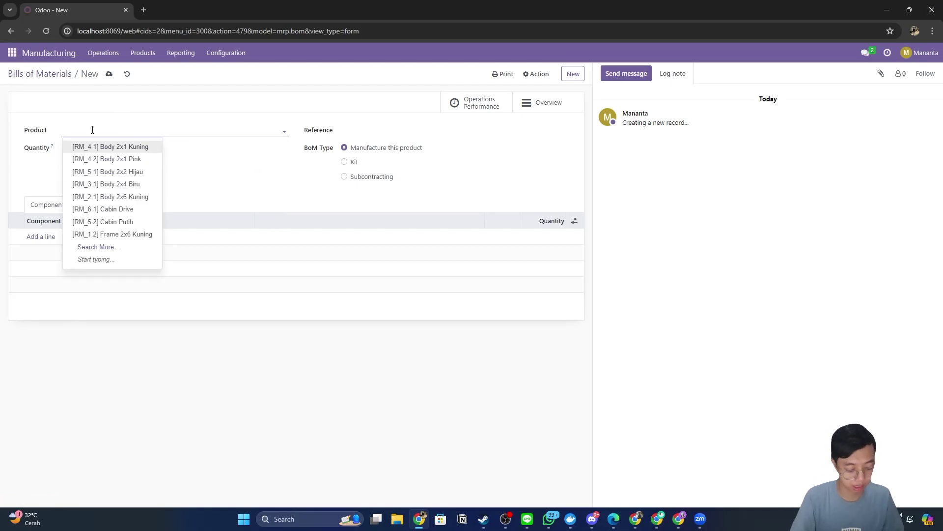
click(98, 247)
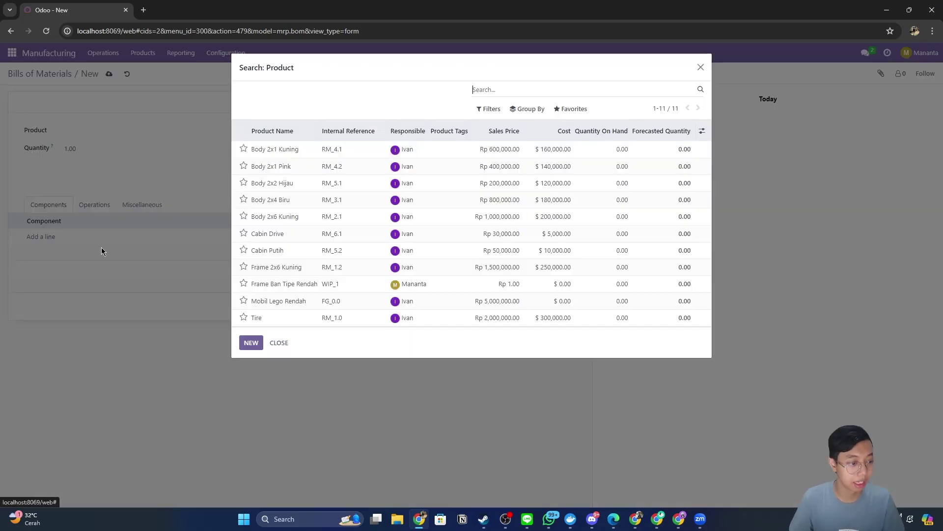
click(251, 343)
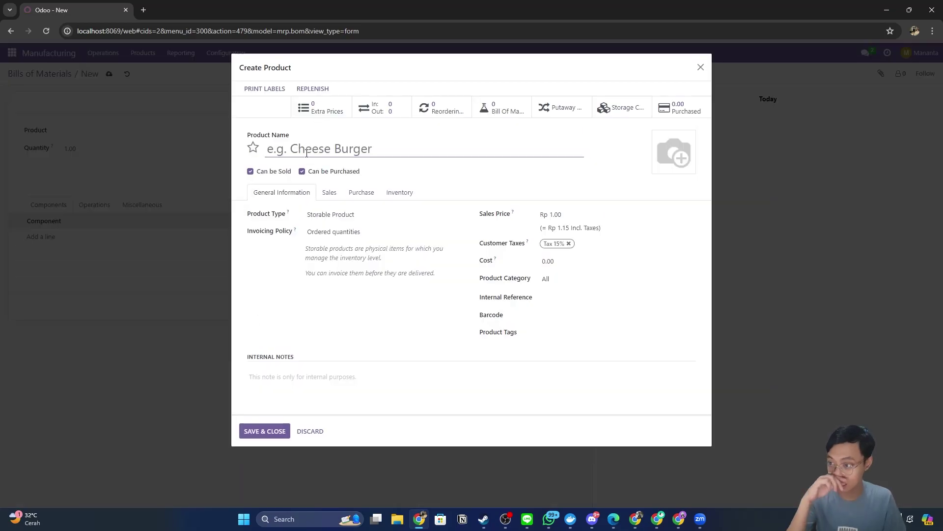
text(Bod)
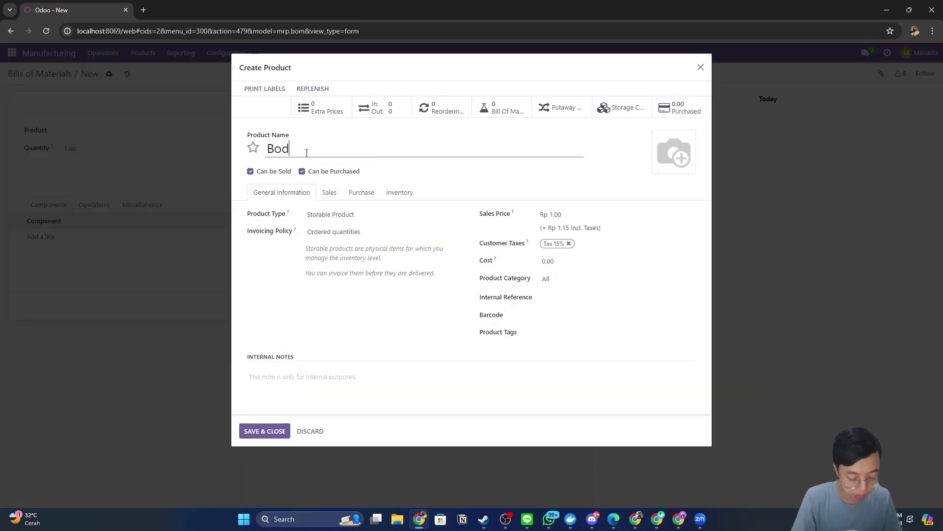
text(y Mobil)
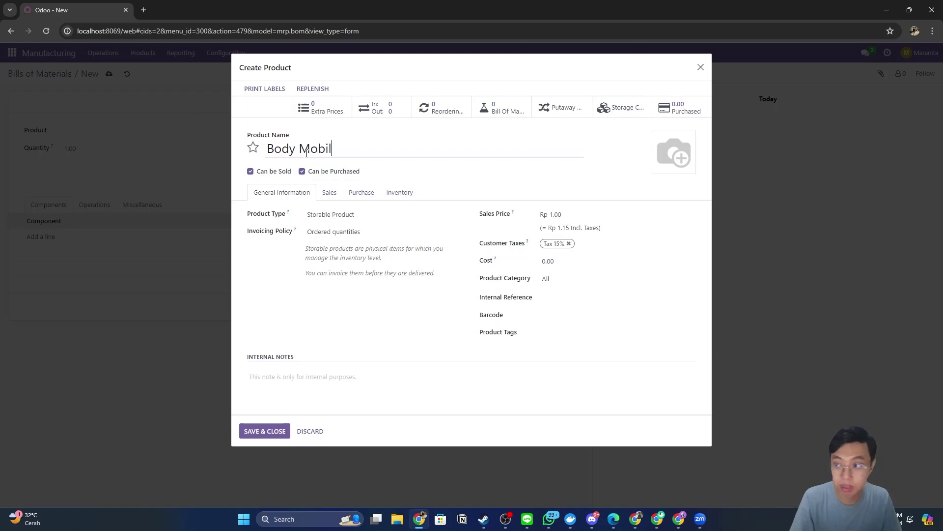
text( Tipe Rendah)
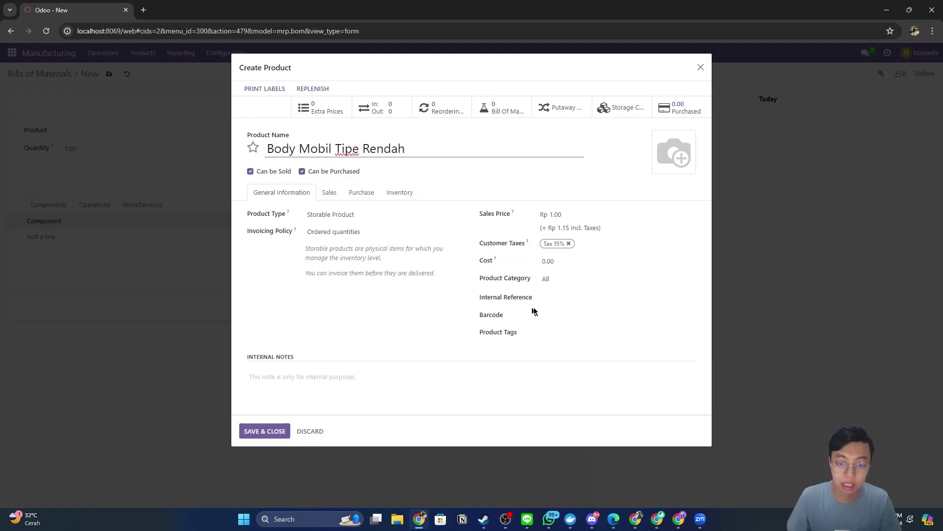
click(561, 294)
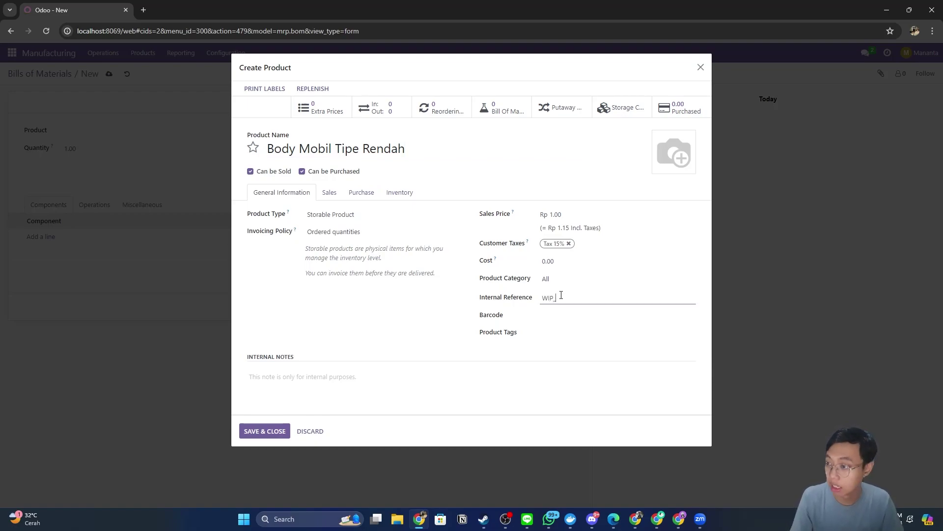
text(WIP_2)
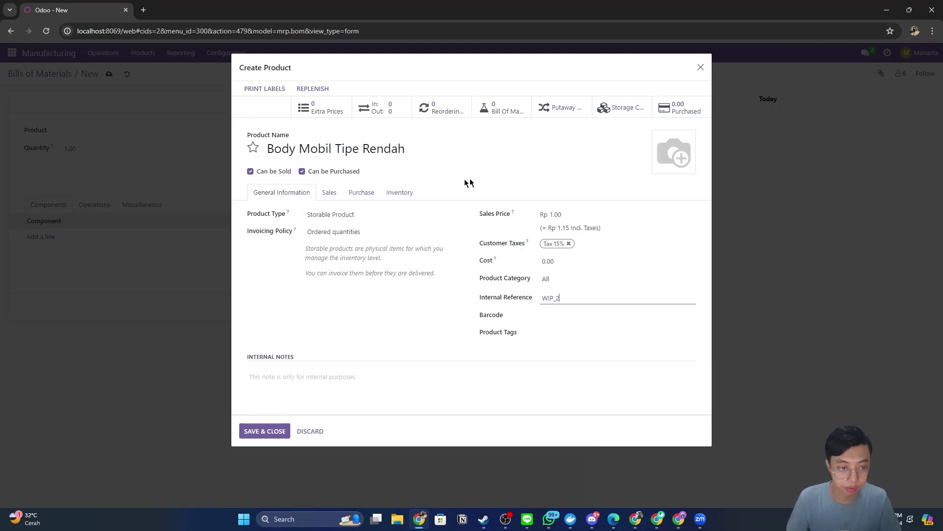
click(266, 432)
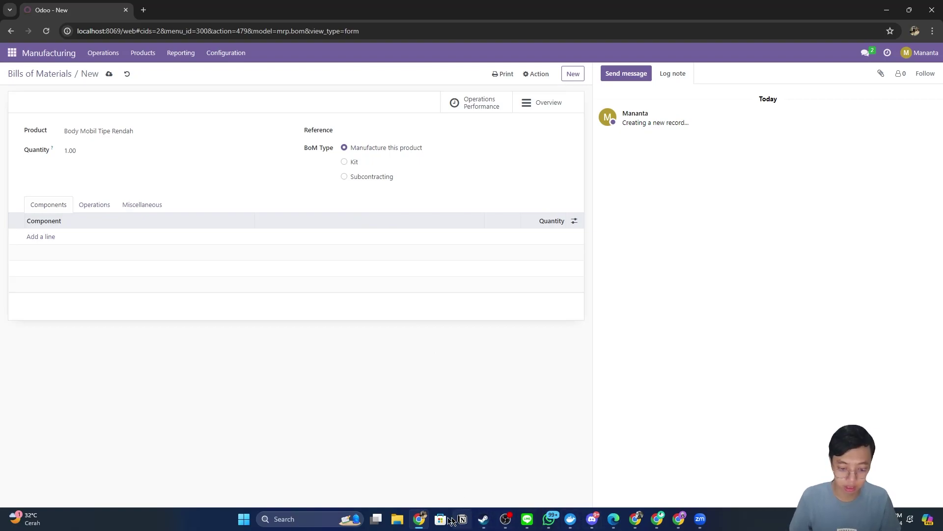
Consult the guide again and look through the Operations and Miscellaneous sections of the Body Mobil Tipe Rendah bill.
mouse_move(614, 519)
click(617, 488)
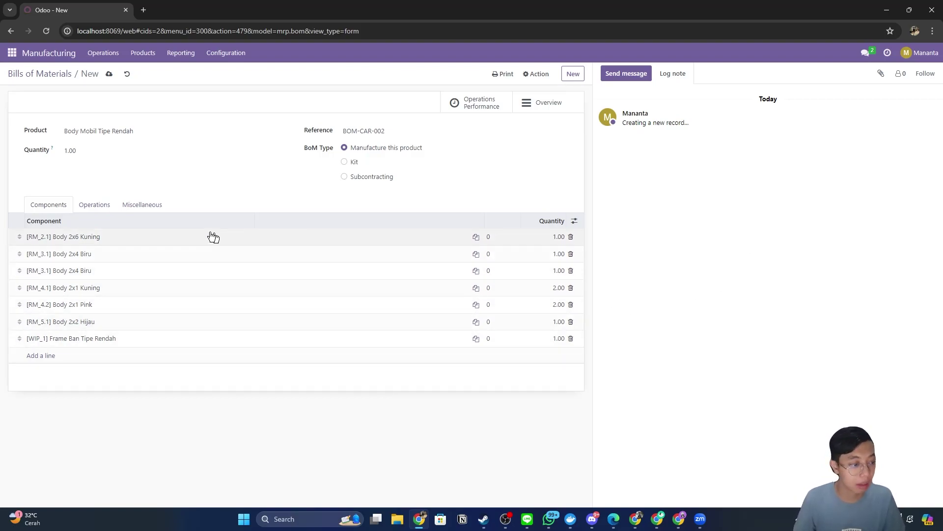
click(101, 210)
click(144, 205)
Add the operation Body Mobil Tipe Rendah at Work Center 2 with a text worksheet and save it to the bill.
click(91, 207)
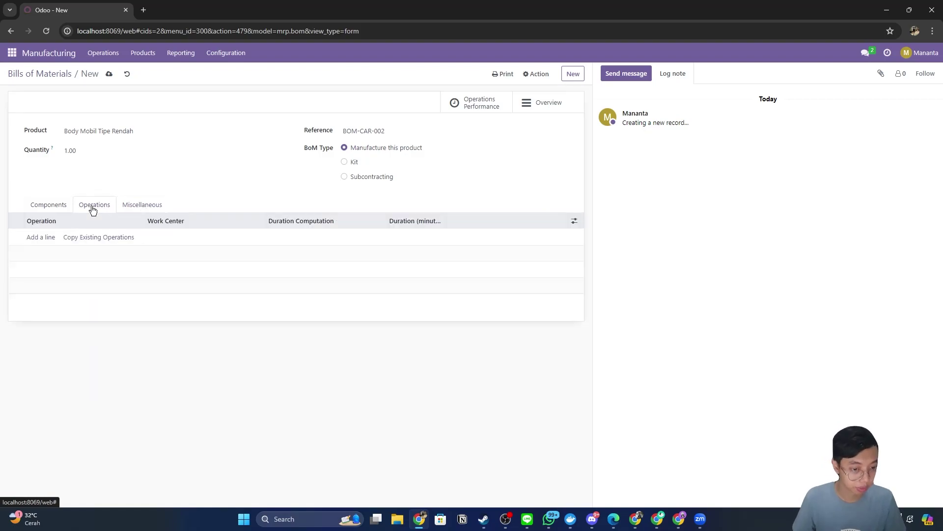
click(40, 239)
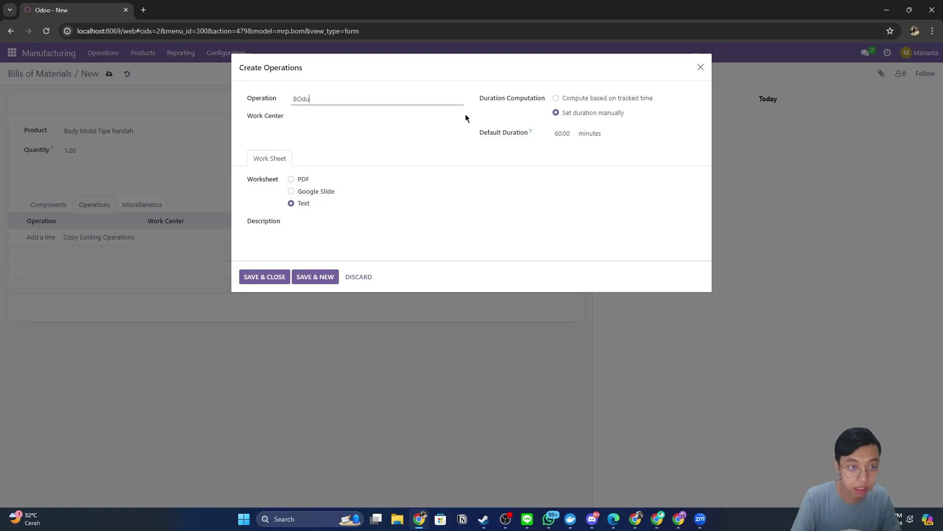
text(Body Mobil Tipe Rendah)
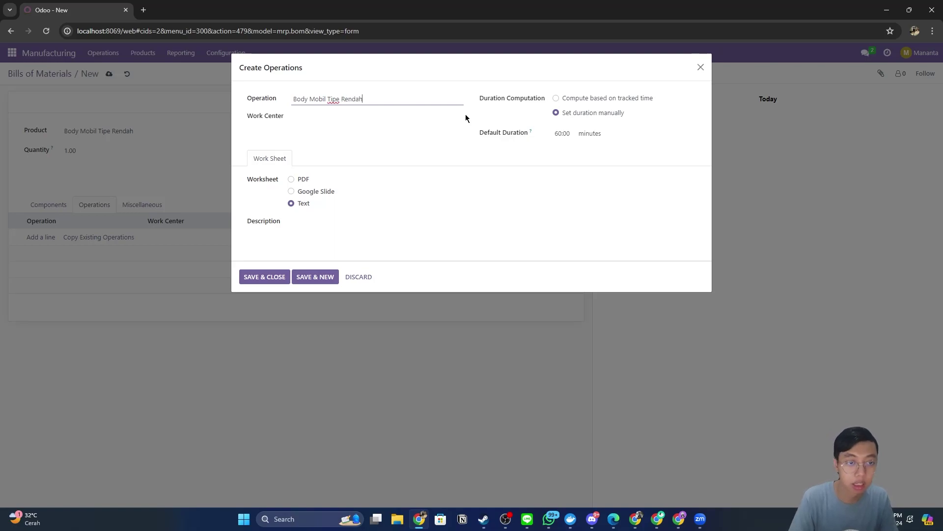
click(433, 114)
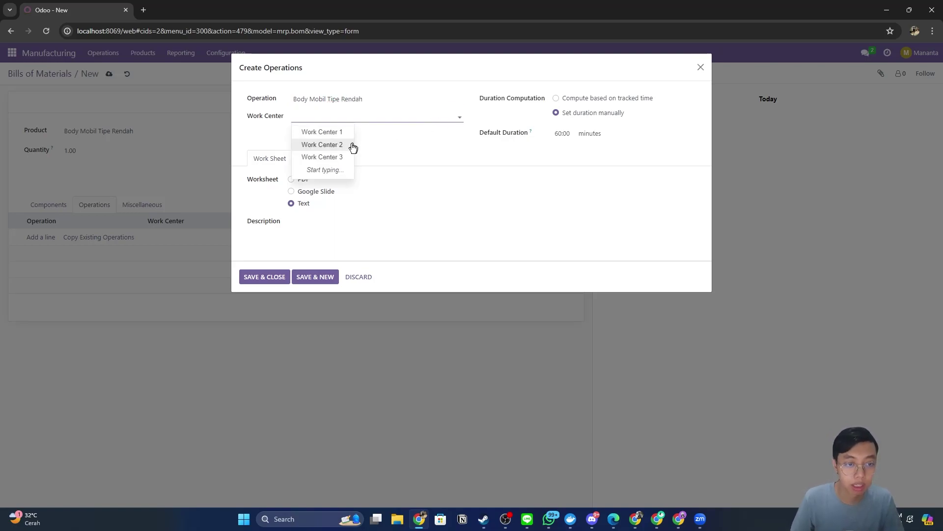
click(342, 150)
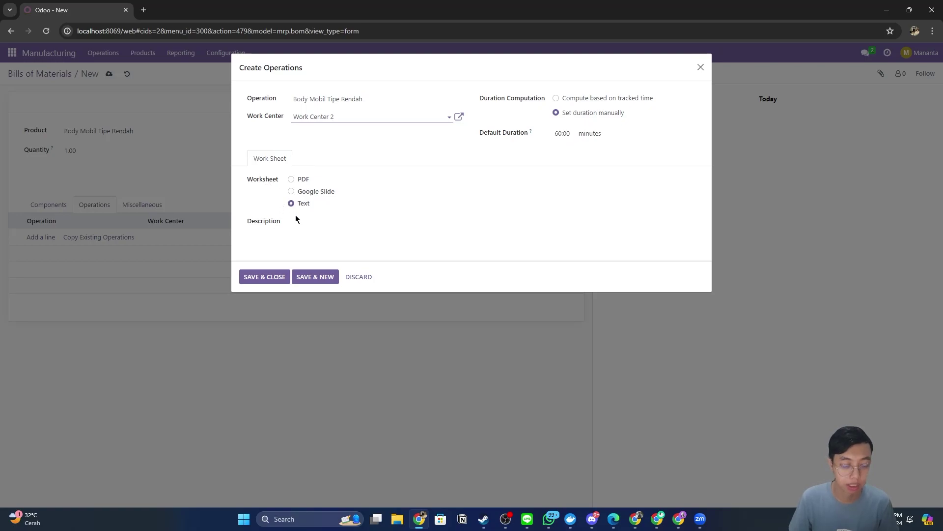
click(301, 180)
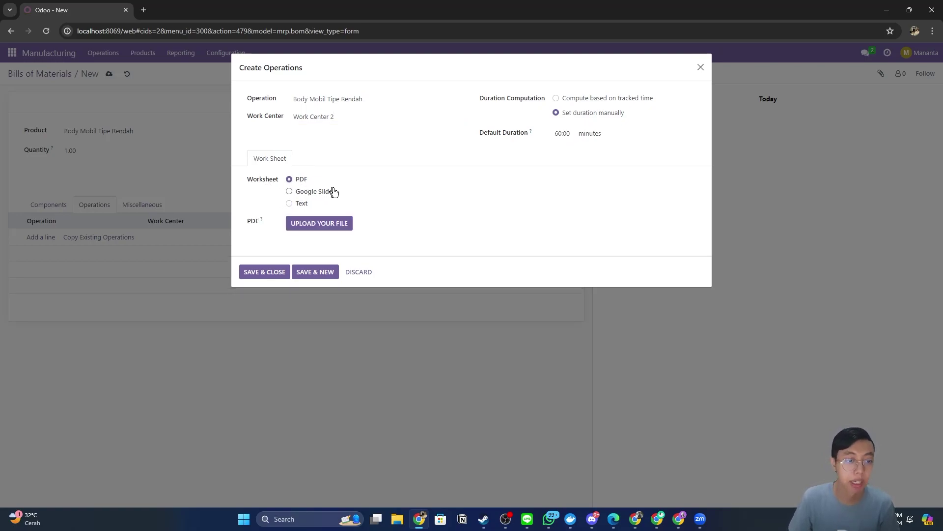
click(300, 203)
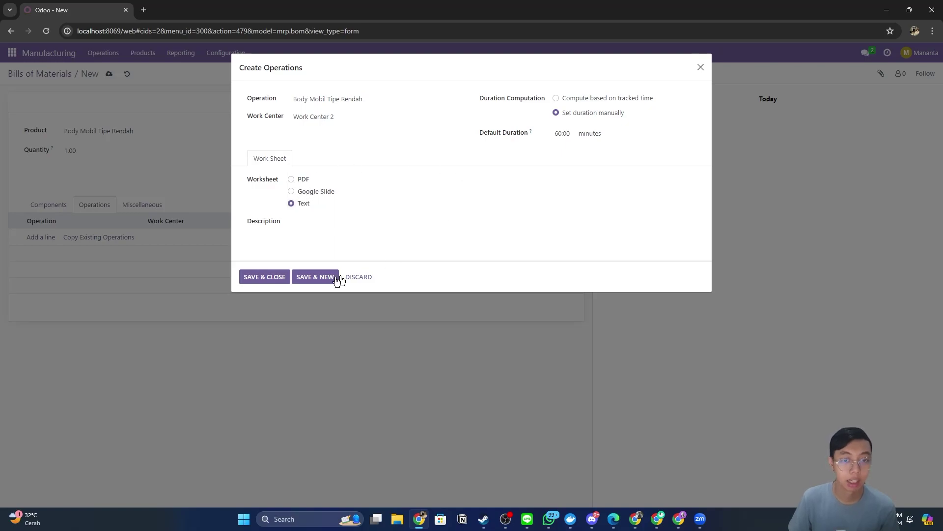
click(265, 278)
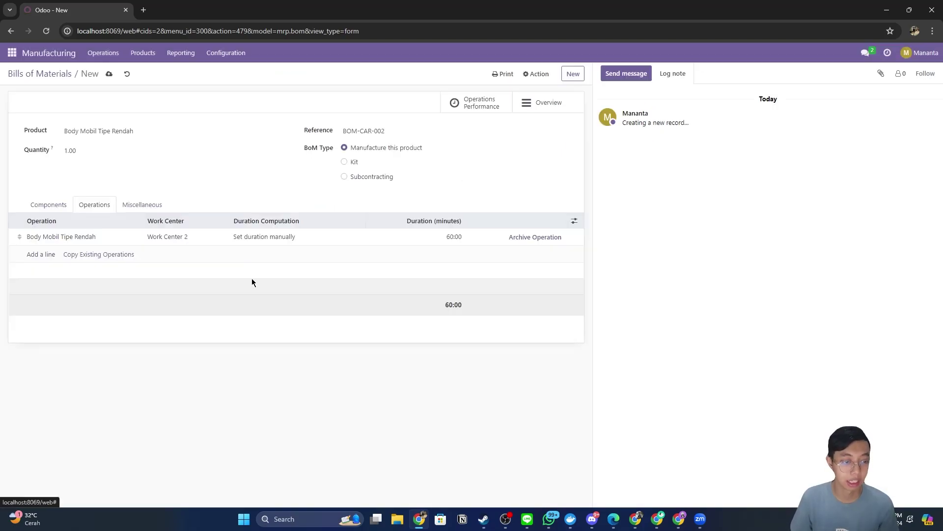
Review the components and operations of BOM-CAR-002 and save the bill of materials.
click(43, 212)
click(94, 207)
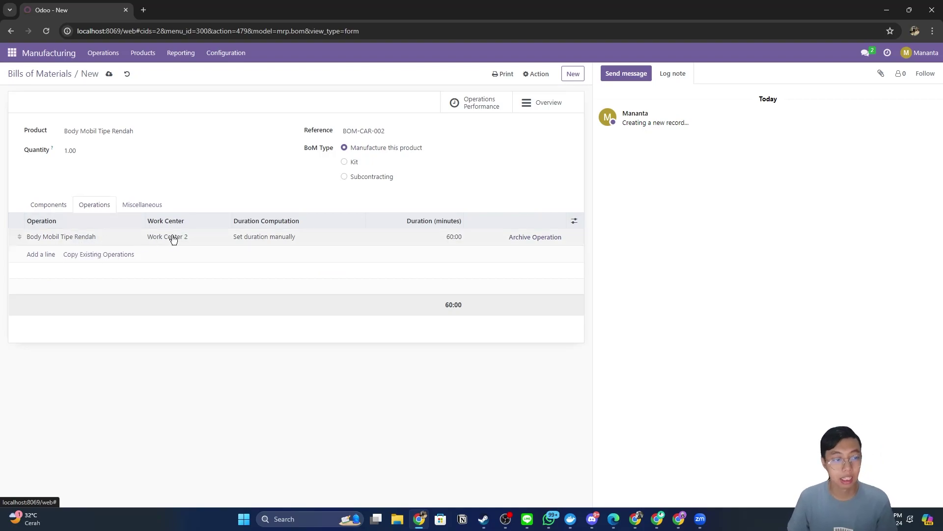
click(58, 205)
click(97, 207)
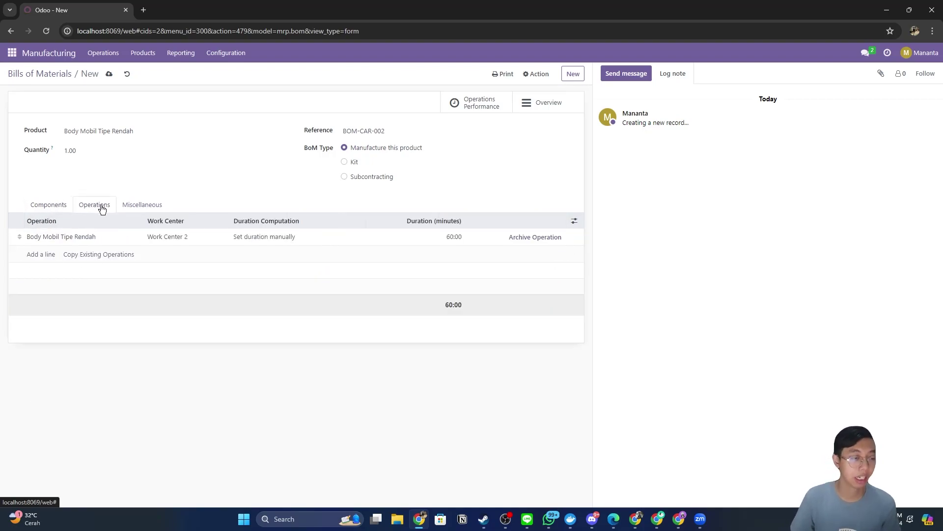
click(109, 75)
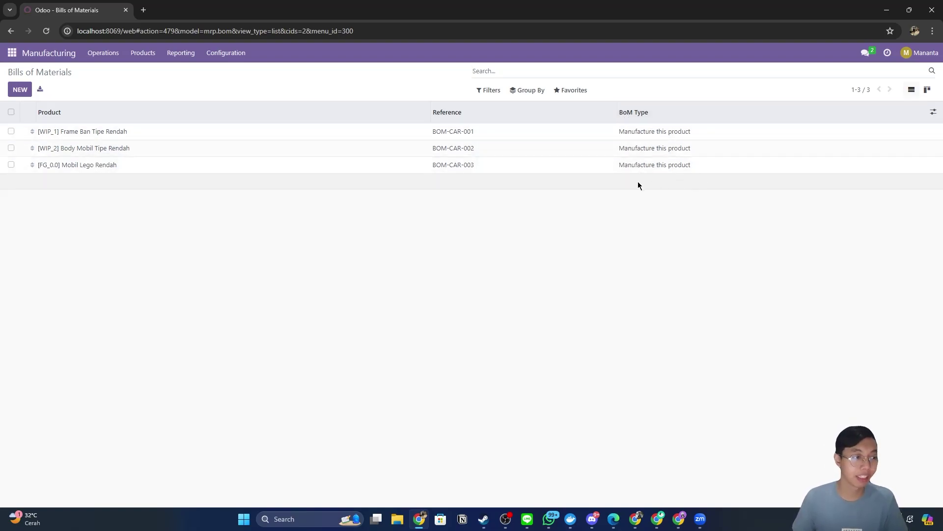
Open the Mobil Lego Rendah bill BOM-CAR-003, review its operations and components, and return to the bills of materials list.
click(139, 167)
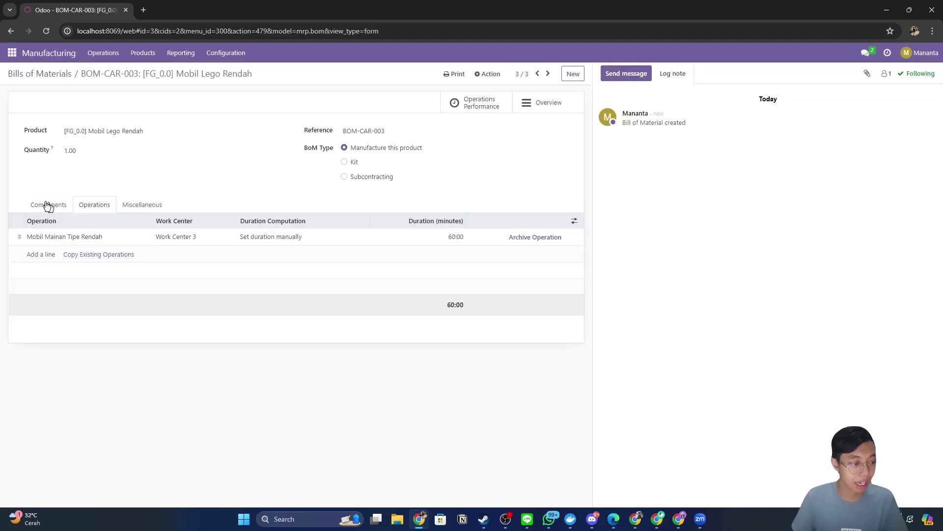
click(46, 206)
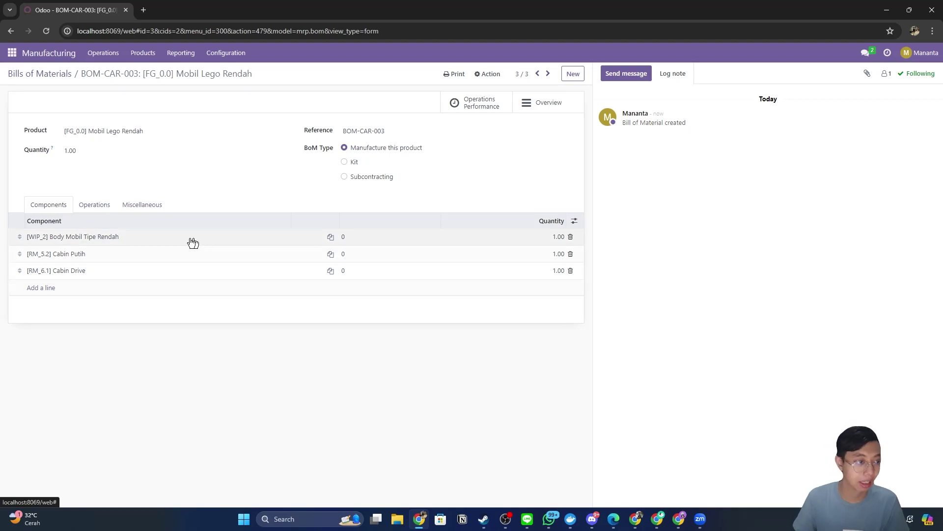
click(38, 73)
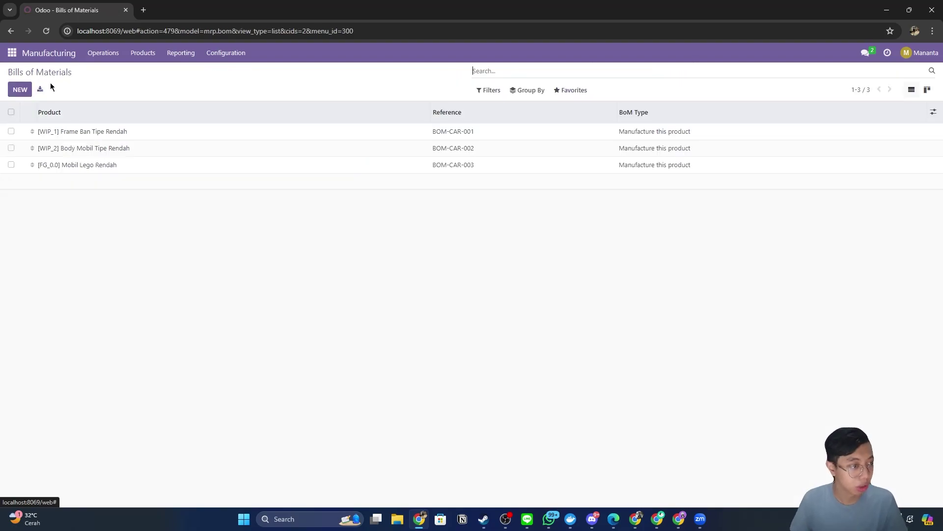
Create a bill of materials for [RM_6.1] Cabin Drive with reference BOM-CAB-001 and the BoM type Subcontracting.
click(22, 95)
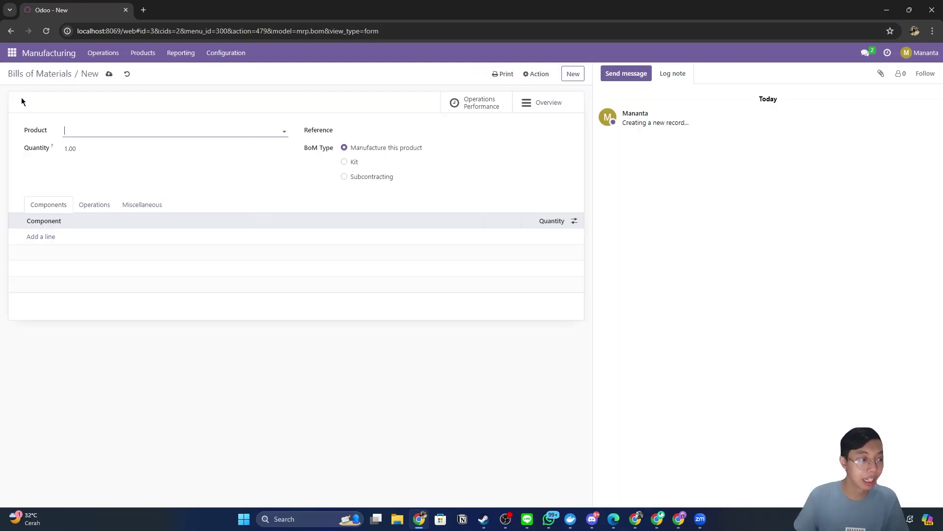
click(122, 132)
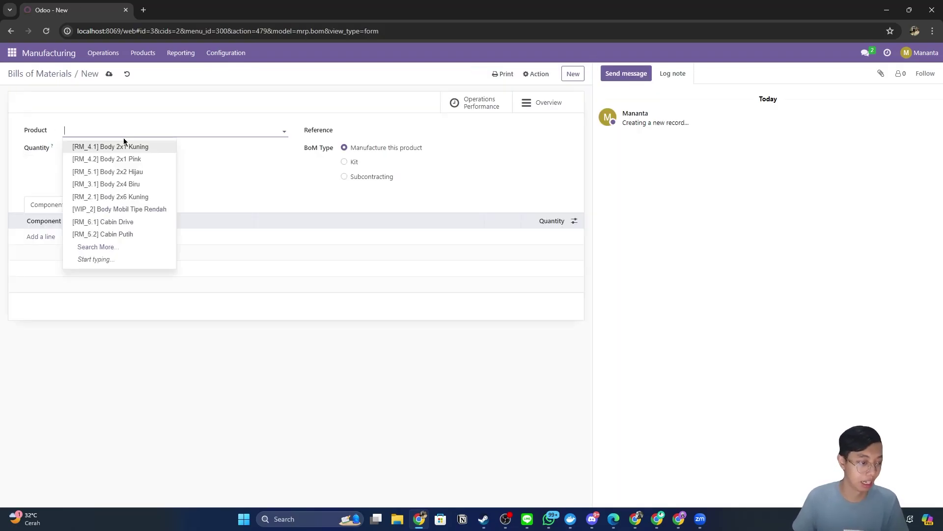
click(143, 224)
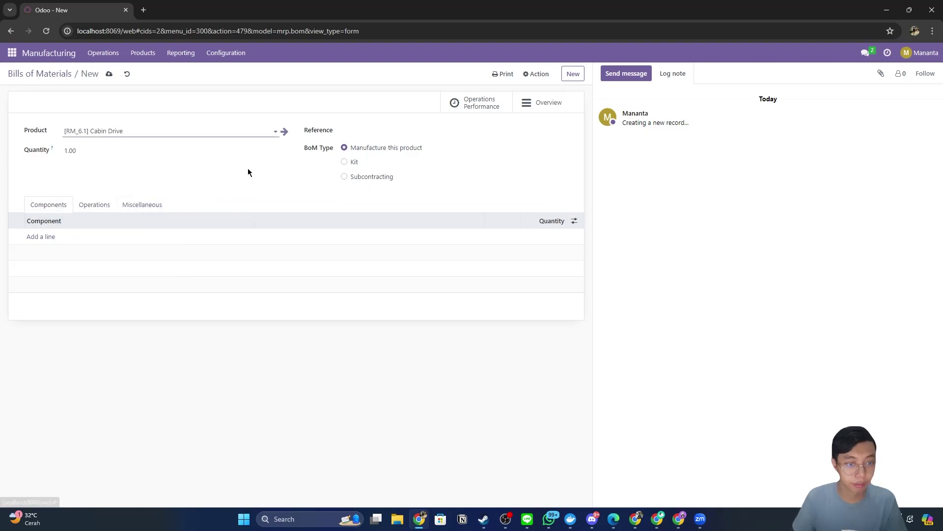
click(364, 130)
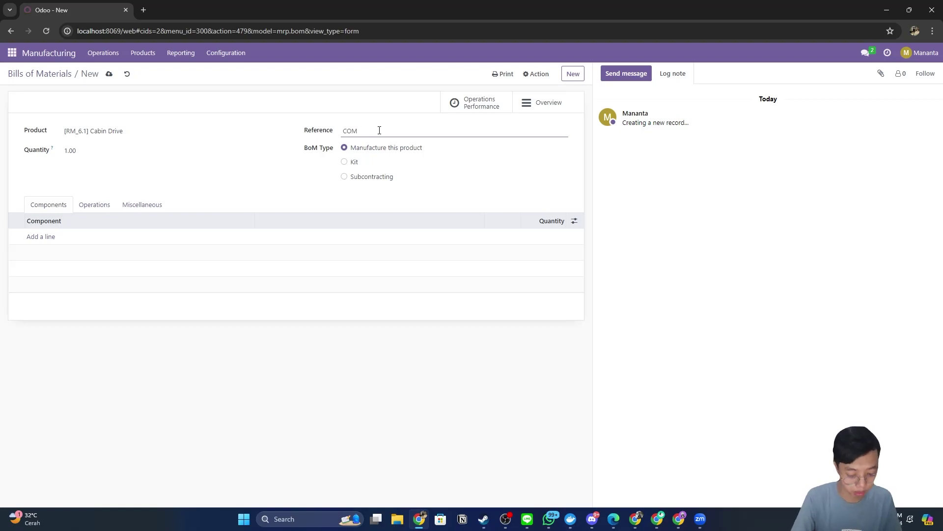
text(BOM_CAB-)
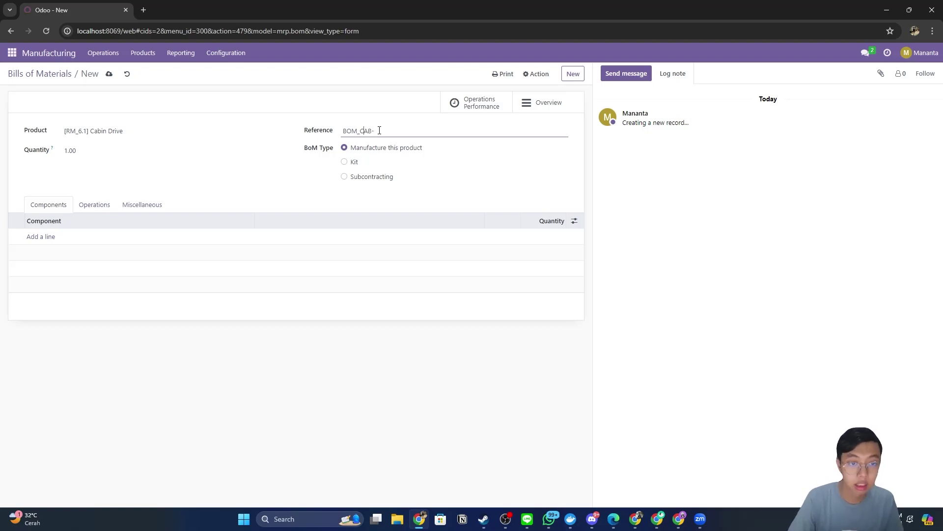
key(BackSpace)
text(-)
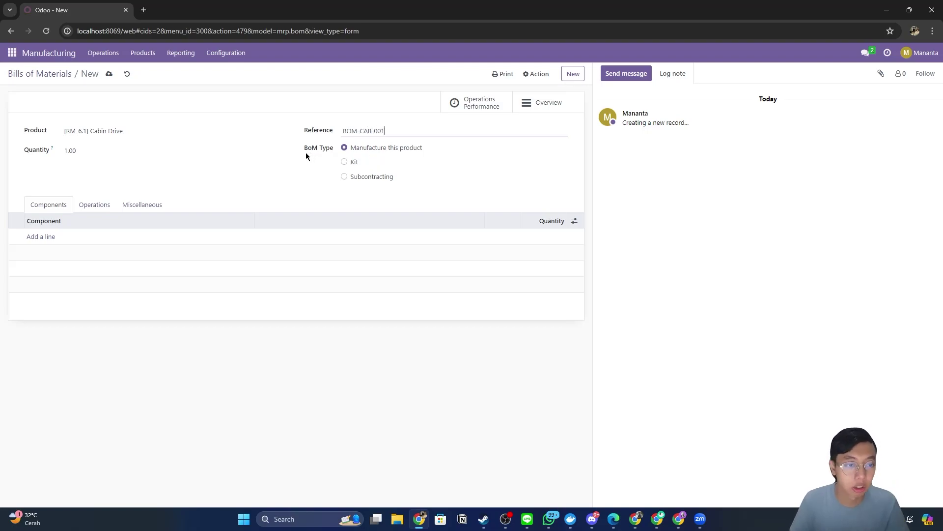
click(365, 180)
click(373, 199)
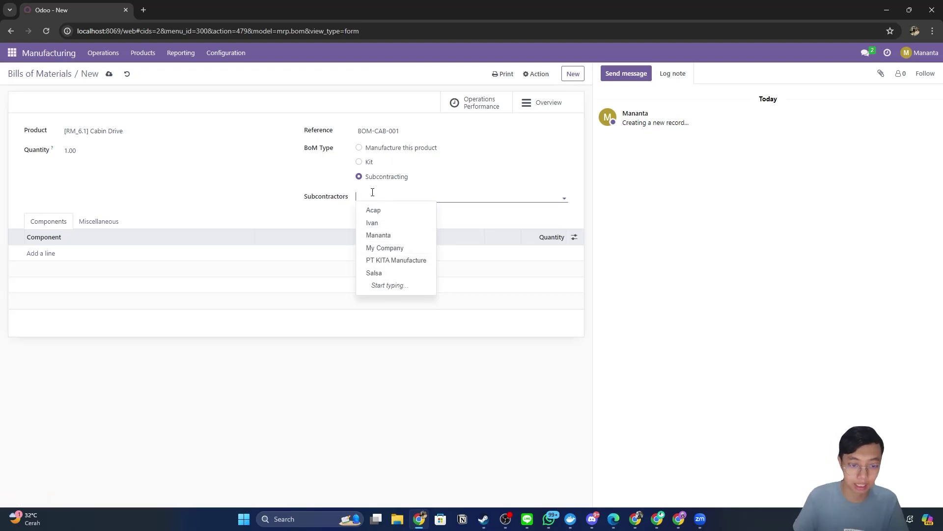
key(BackSpace)
text(PT)
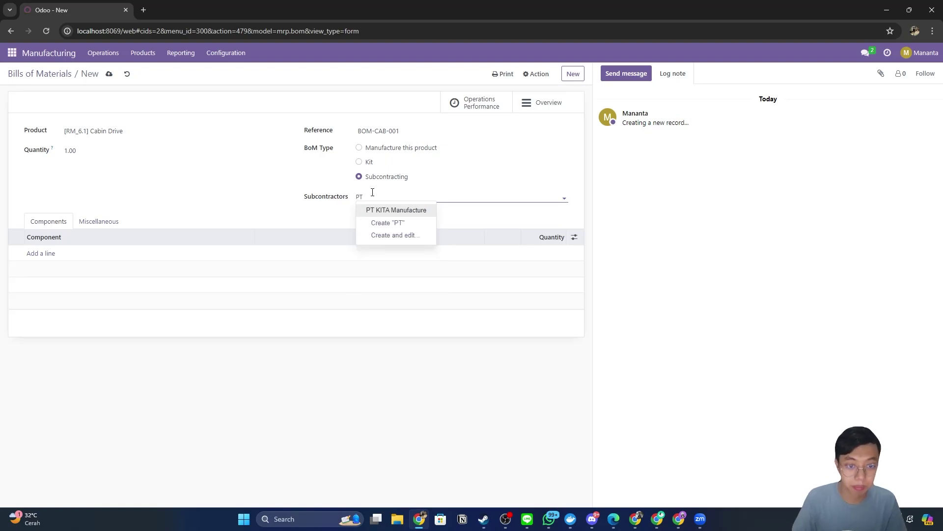
text(T)
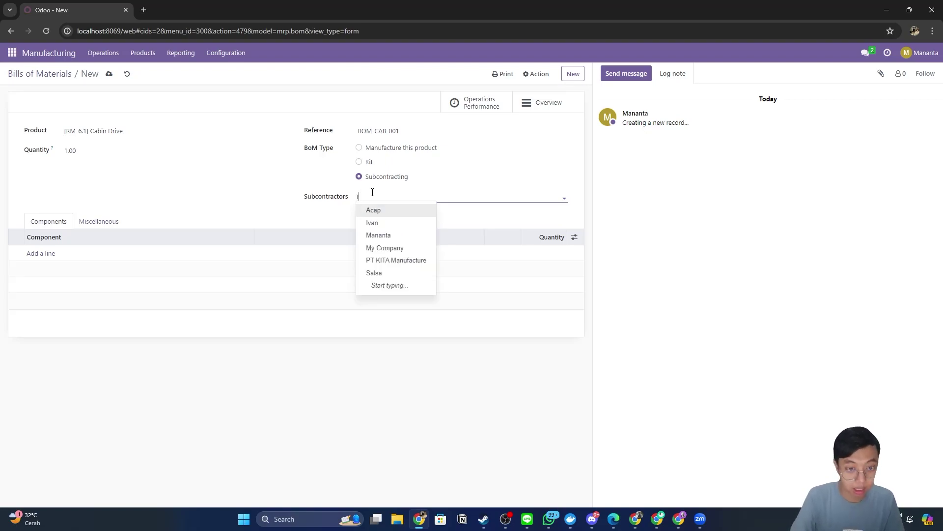
text(P)
text(PT)
text( Plas)
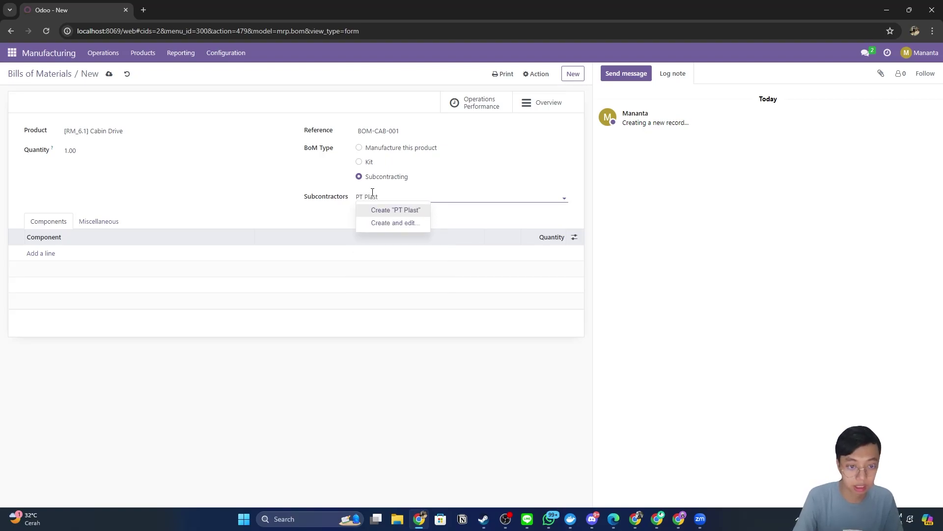
text(t)
click(393, 210)
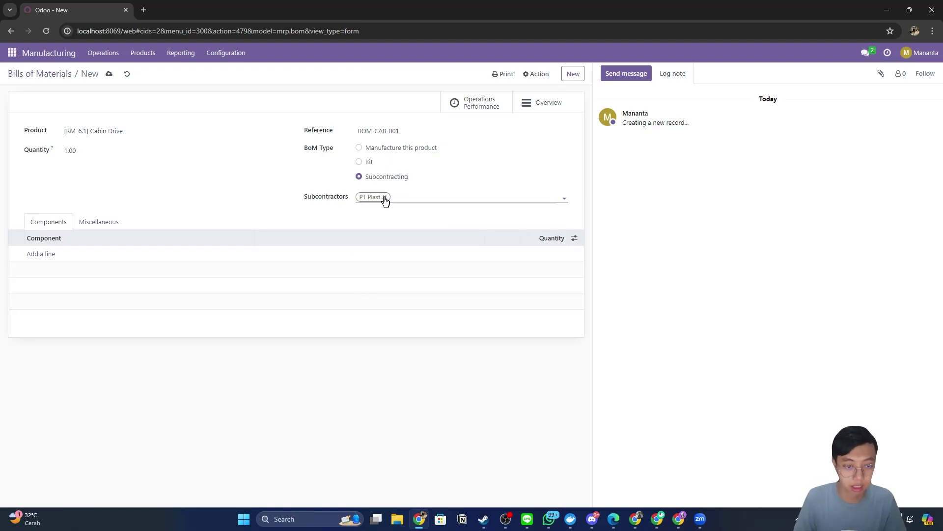
click(381, 197)
Assign My Company as the subcontractor and add the newly created product Plastik as a component.
click(377, 197)
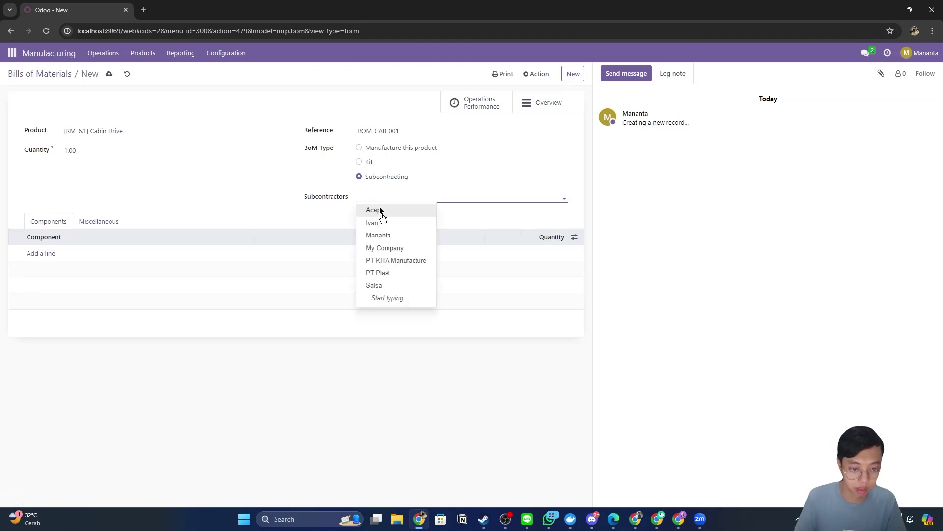
click(391, 248)
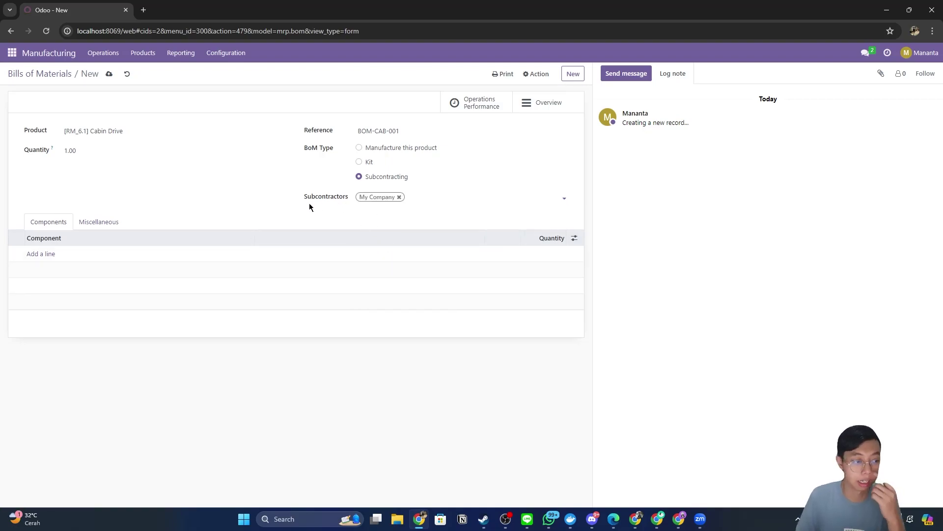
click(46, 254)
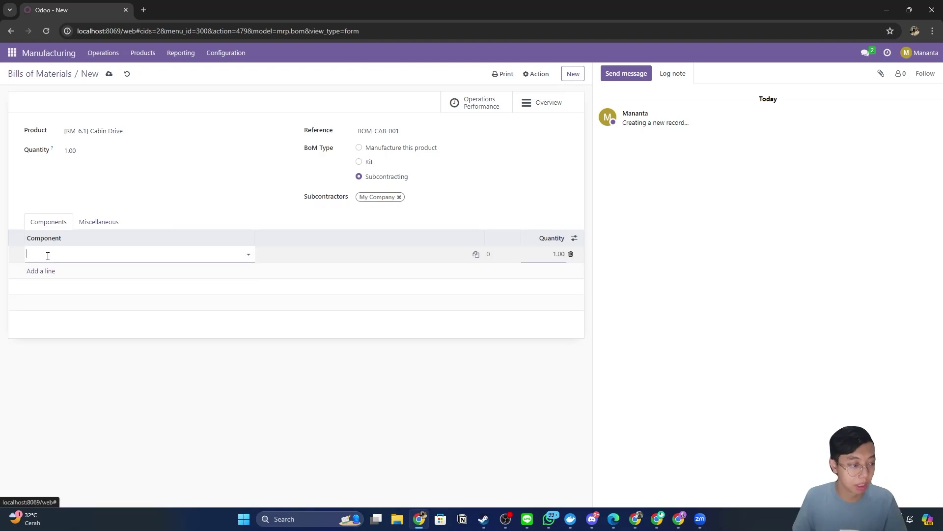
text(Plastik)
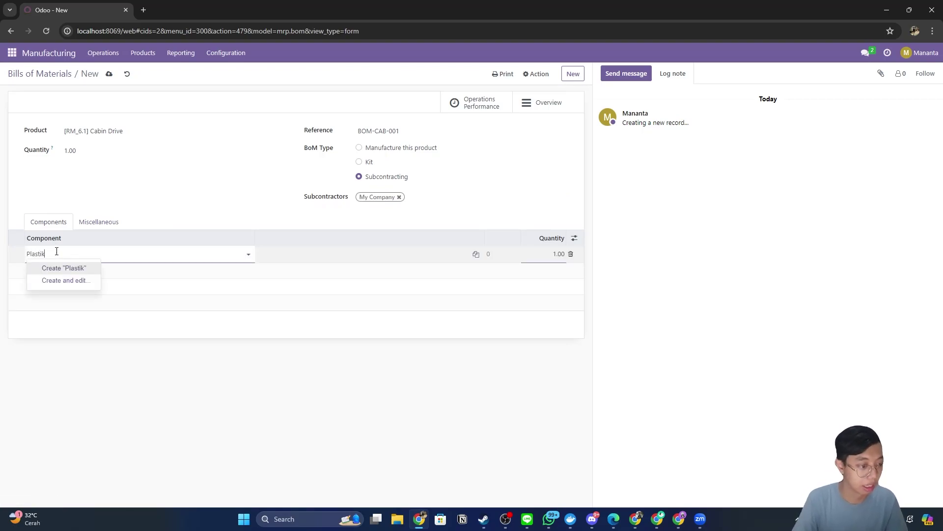
key(Return)
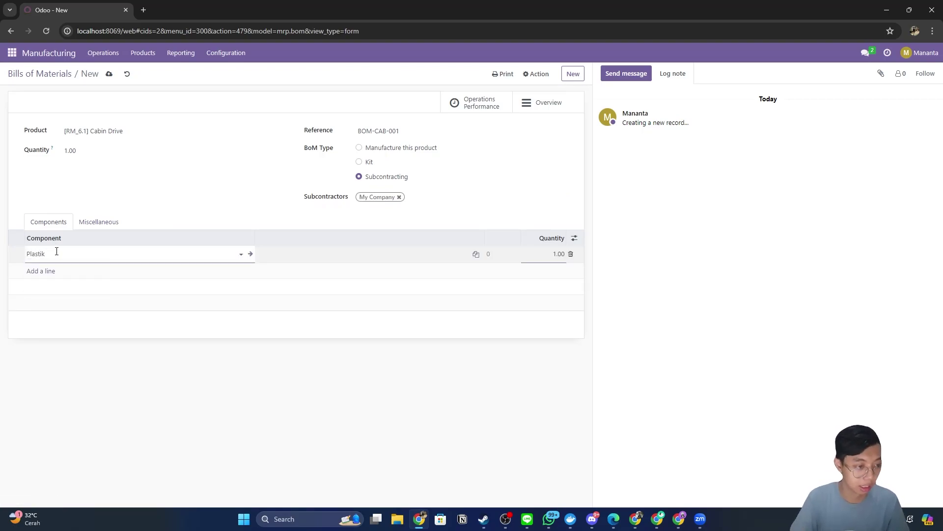
click(171, 293)
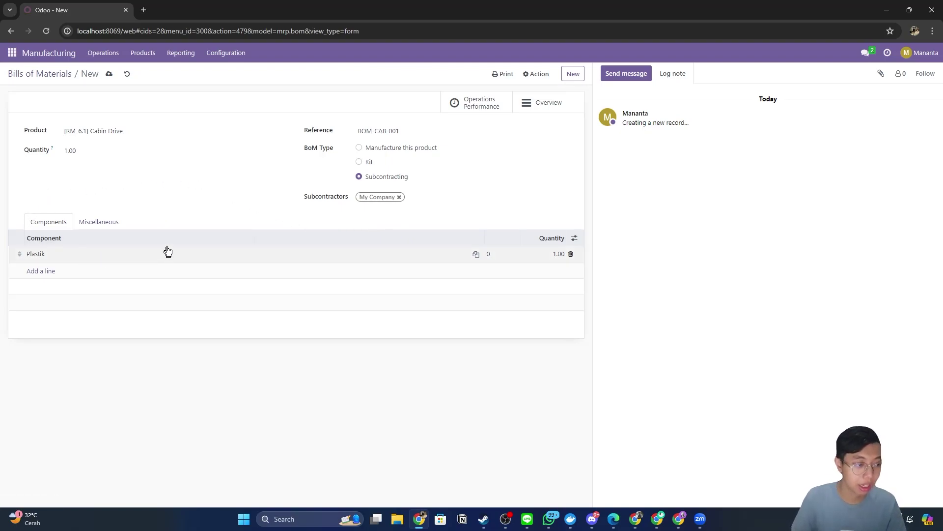
Check the Miscellaneous section, then save the Cabin Drive bill and return to the bills of materials list.
click(101, 221)
click(62, 222)
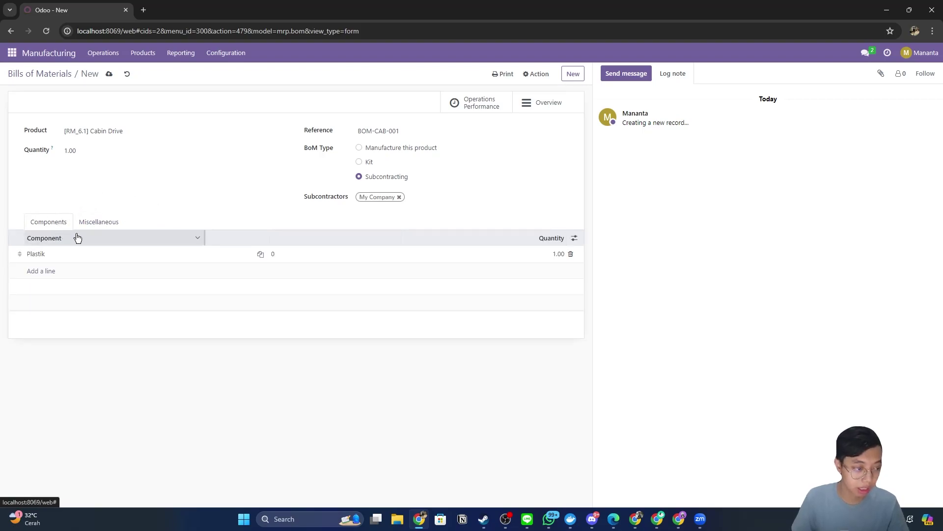
click(110, 74)
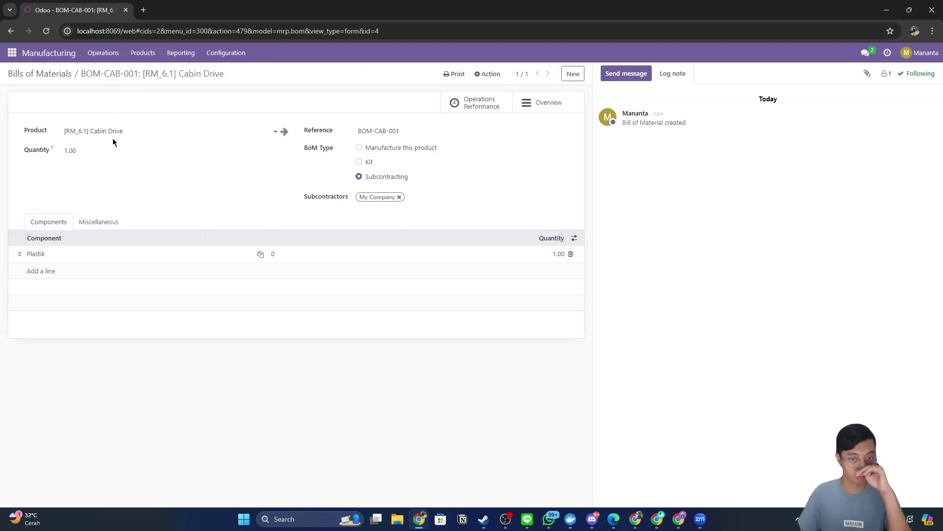
click(63, 75)
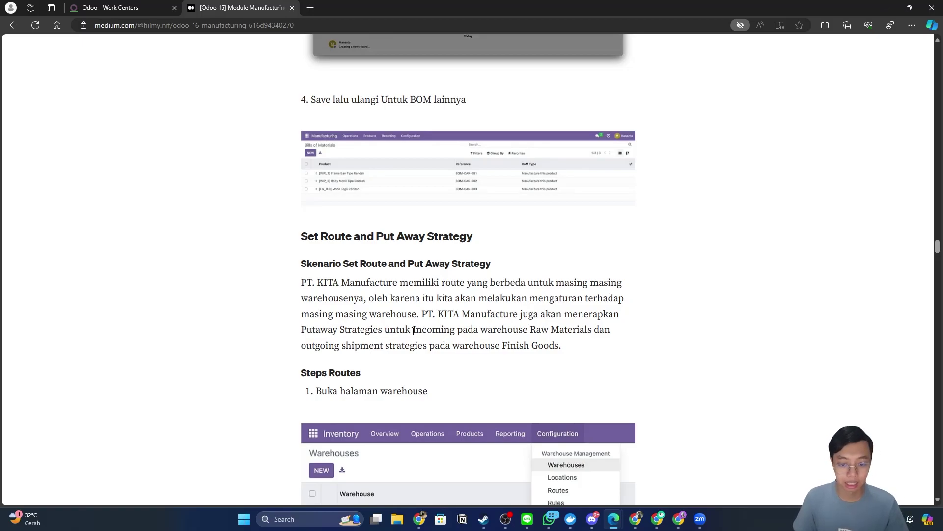
Read the Set Route and Put Away Strategy scenario in the Medium guide, including the Raw Materials and Finish Goods warehouse strategies.
drag(529, 331, 610, 330)
click(633, 330)
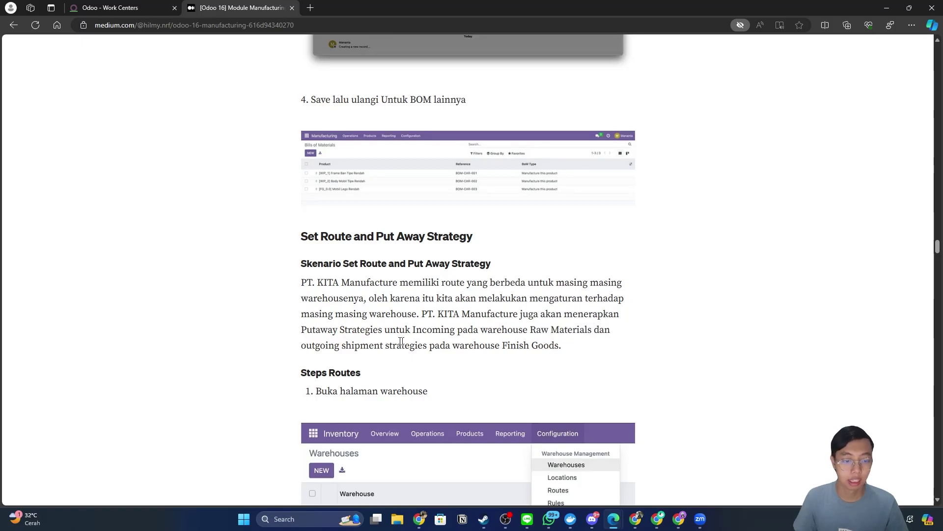
drag(299, 356, 556, 347)
click(447, 349)
click(571, 354)
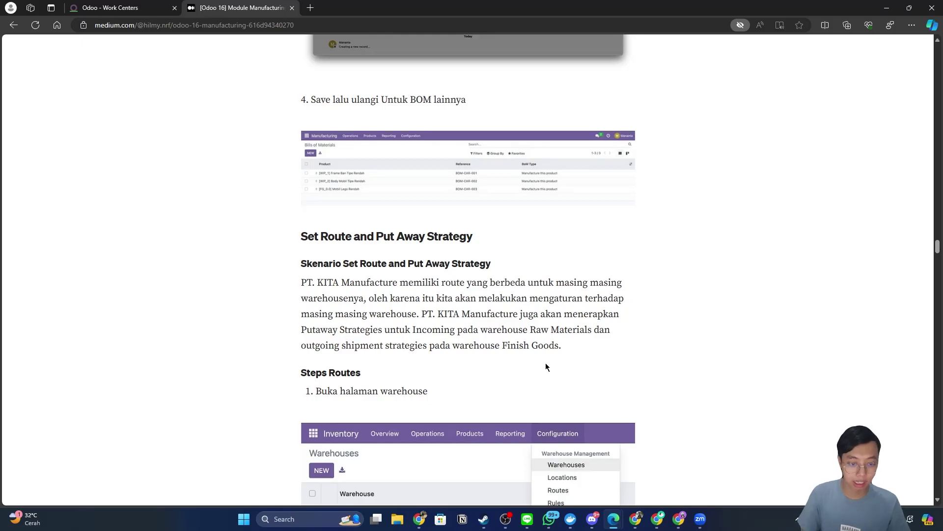
Switch to the Odoo Inventory window, disable Resupply Subcontractors and Manufacture to Resupply for the Raw Material warehouse, and save it.
click(636, 519)
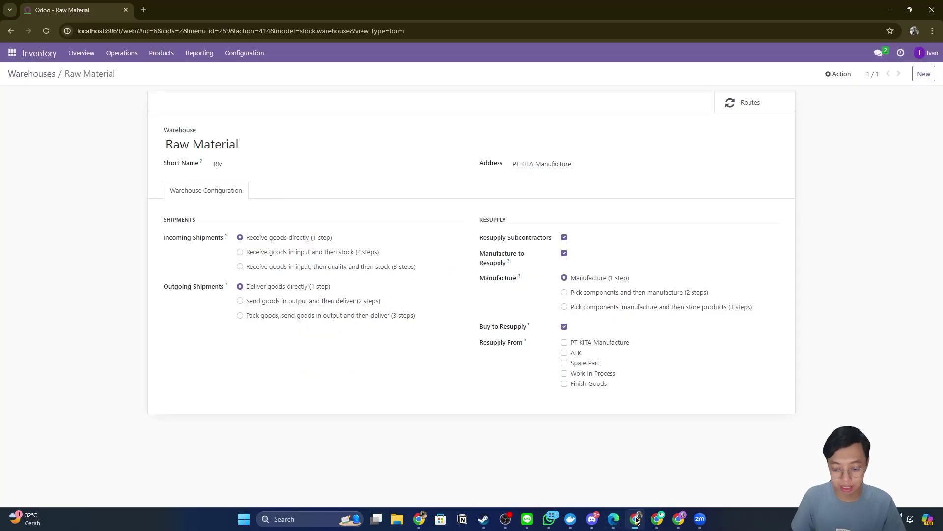
click(44, 53)
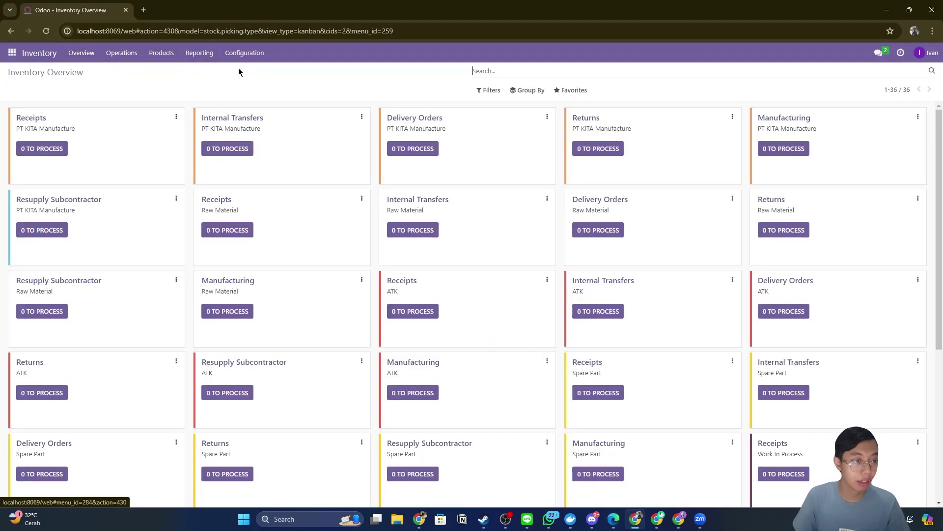
click(251, 52)
click(245, 83)
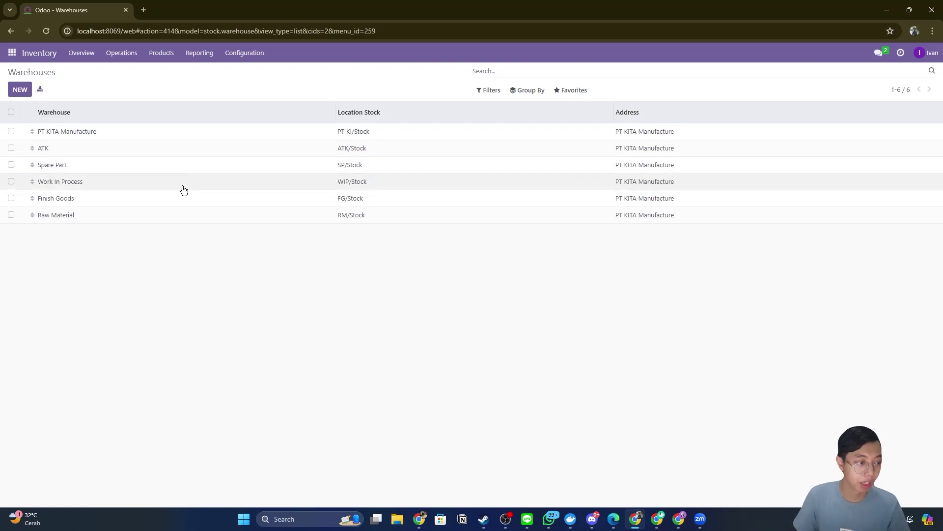
click(60, 219)
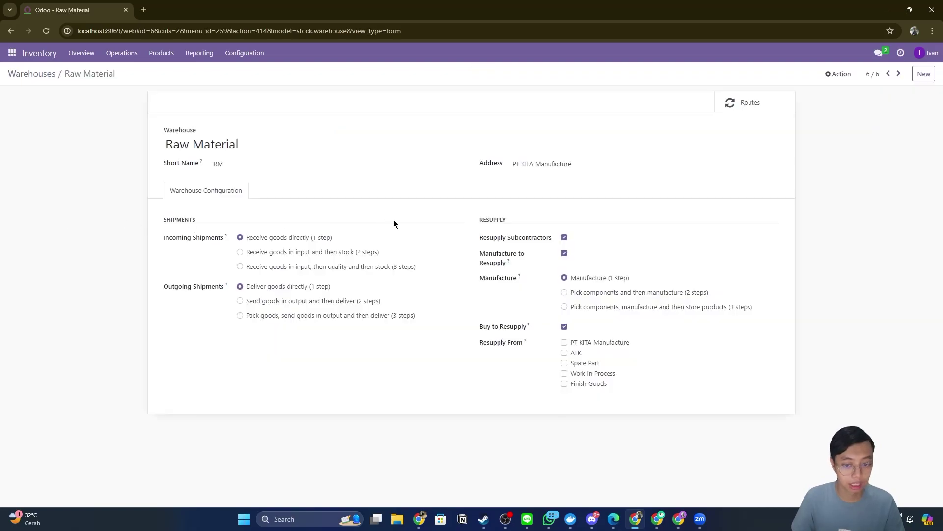
click(565, 238)
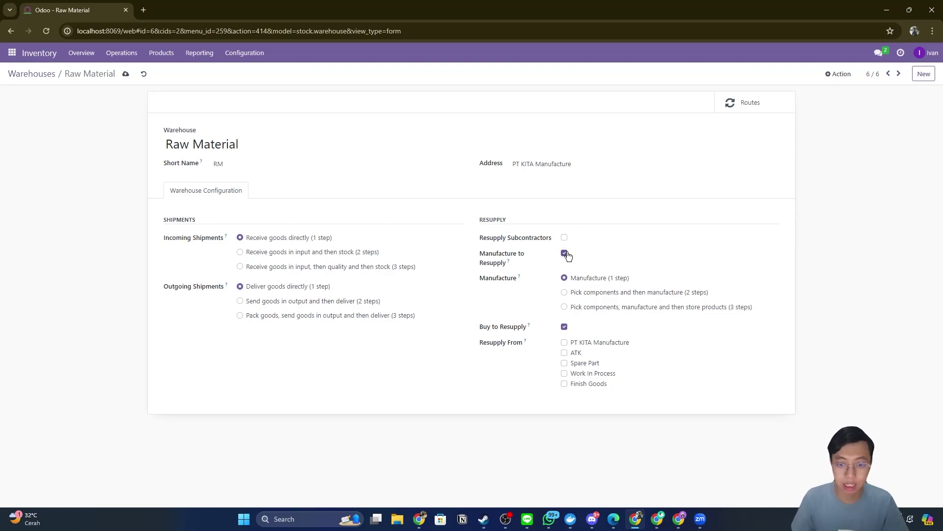
click(565, 254)
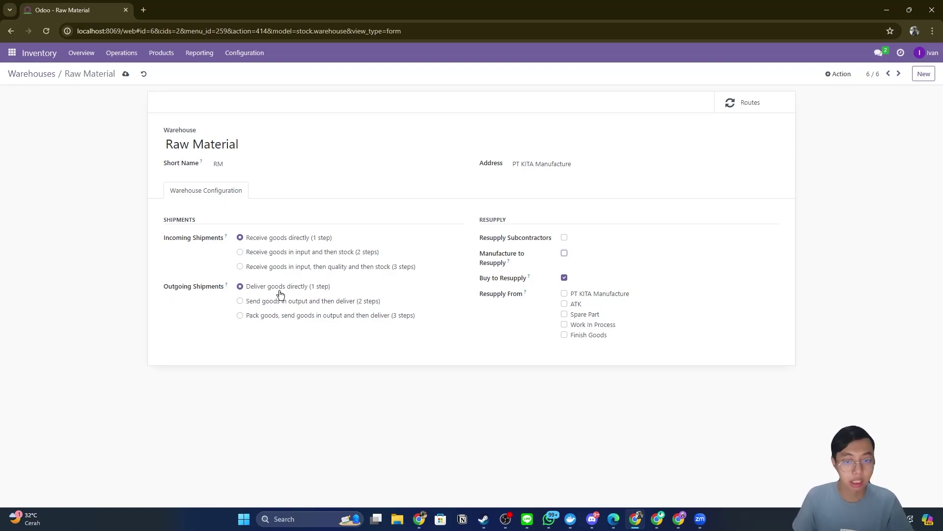
click(126, 75)
click(30, 75)
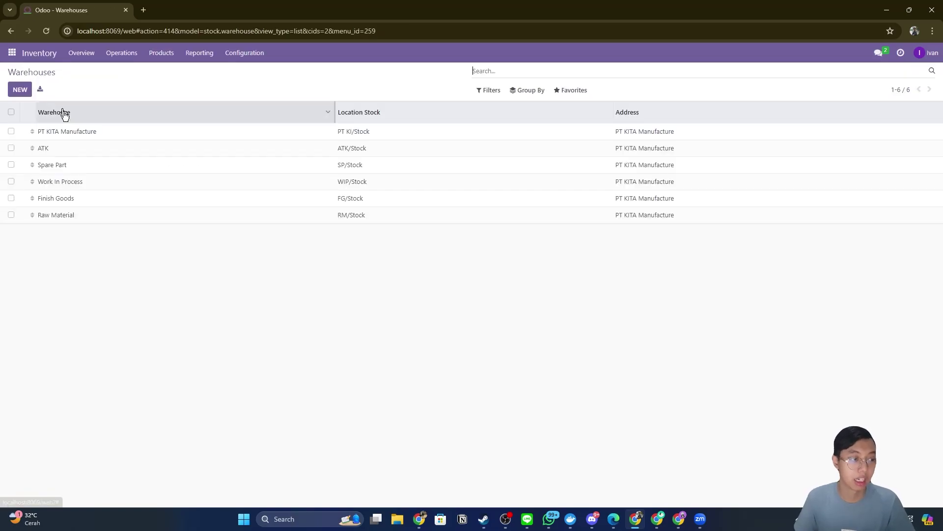
For the Work In Process warehouse, disable Resupply Subcontractors and Buy to Resupply, choose Pick components and then manufacture (2 steps), and save.
click(76, 186)
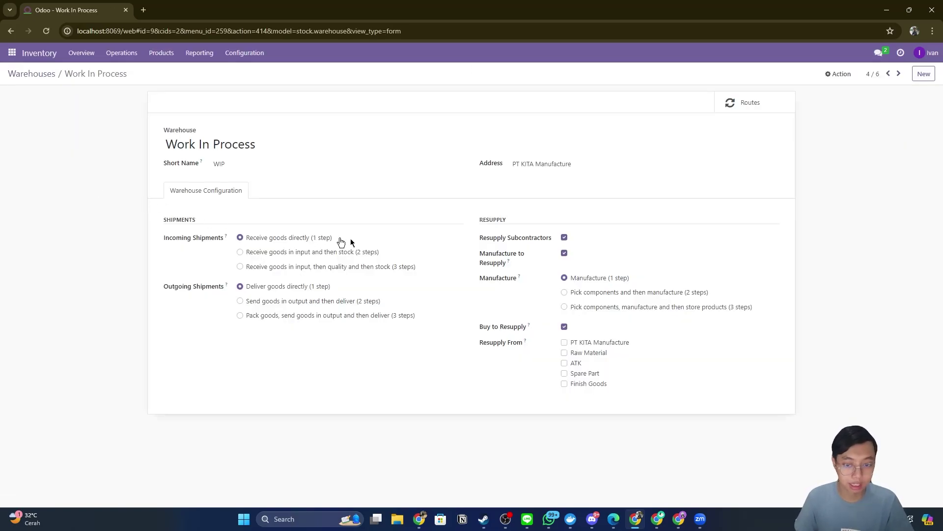
click(564, 237)
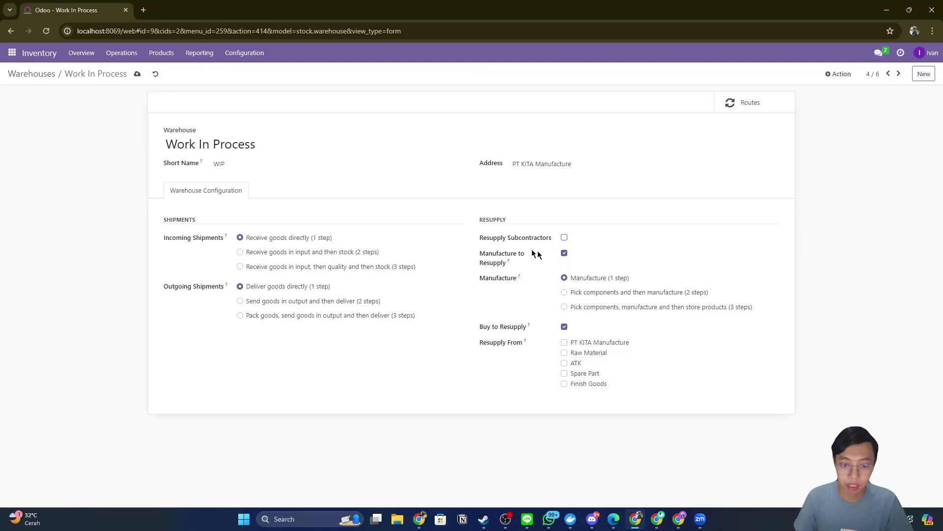
click(564, 327)
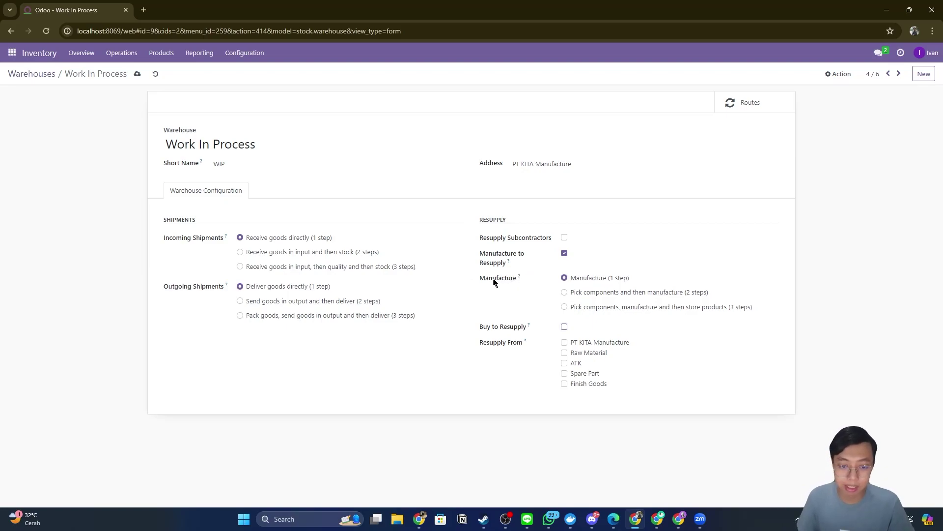
click(609, 296)
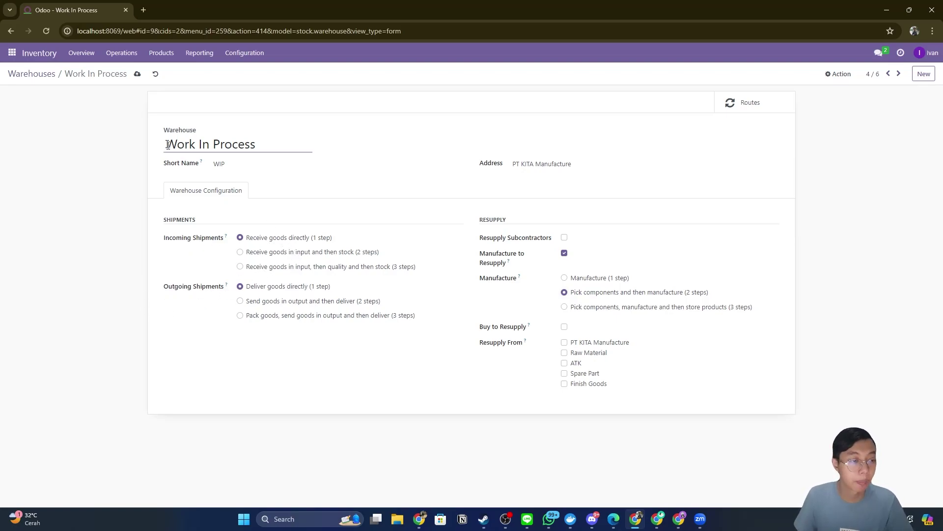
click(138, 74)
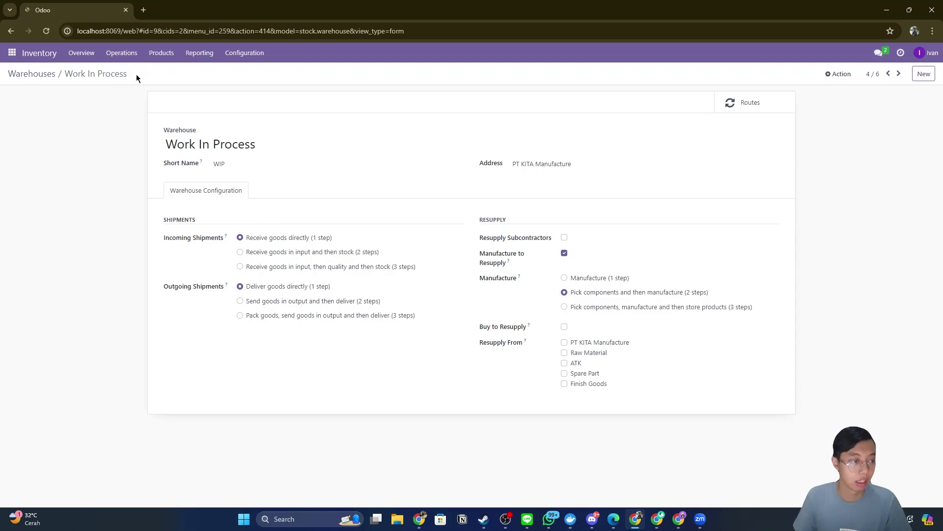
click(27, 75)
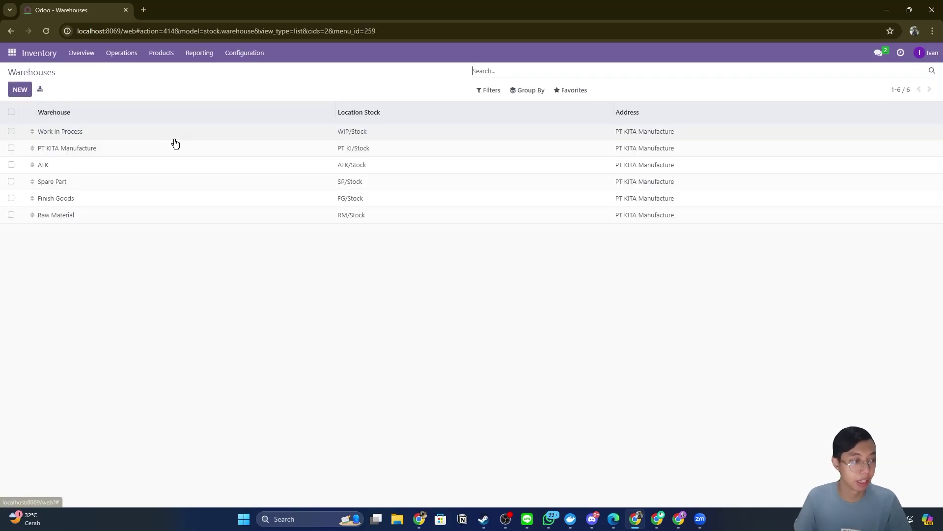
For the Finish Goods warehouse, disable all three resupply options, set outgoing shipments to Send goods in output and then deliver (2 steps), and save.
click(106, 199)
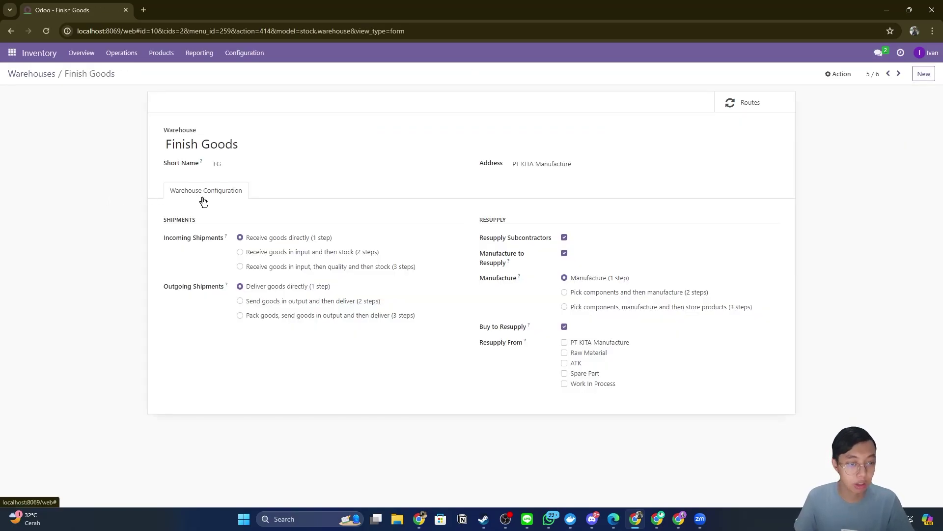
click(565, 238)
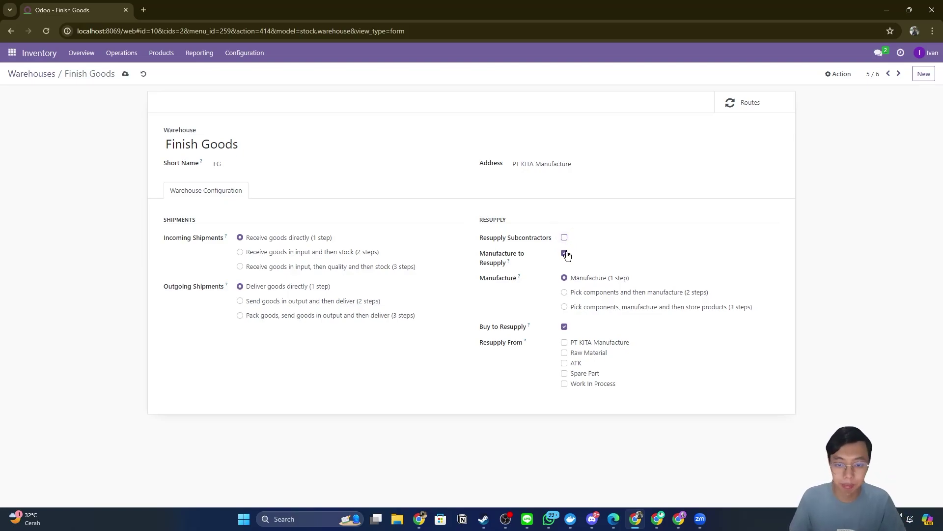
click(565, 253)
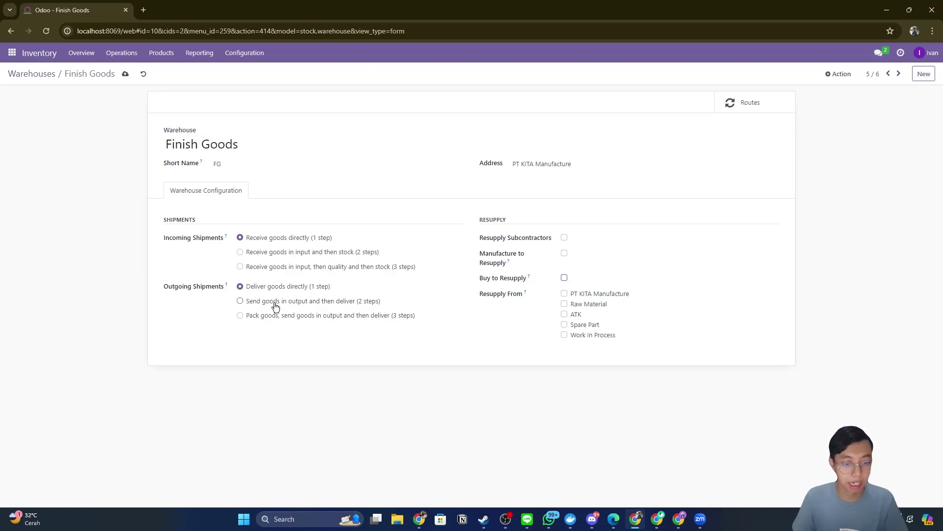
click(359, 307)
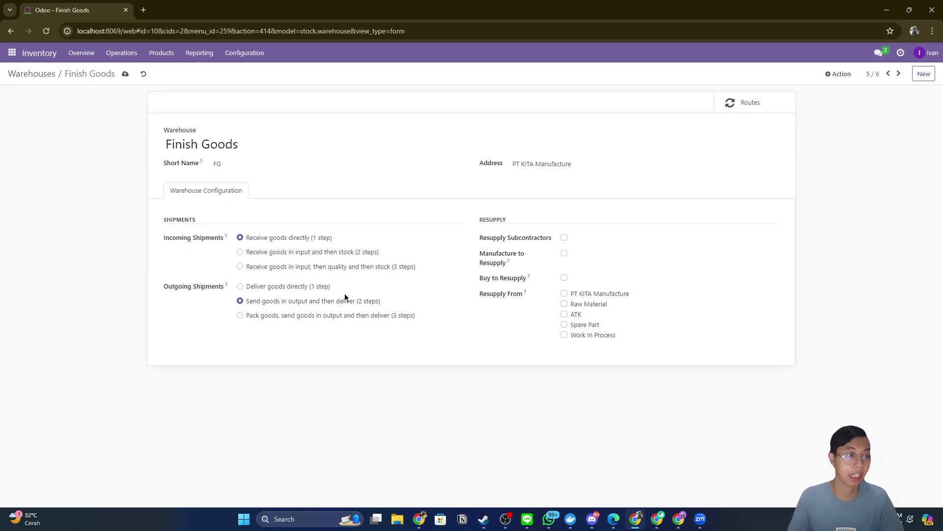
click(124, 77)
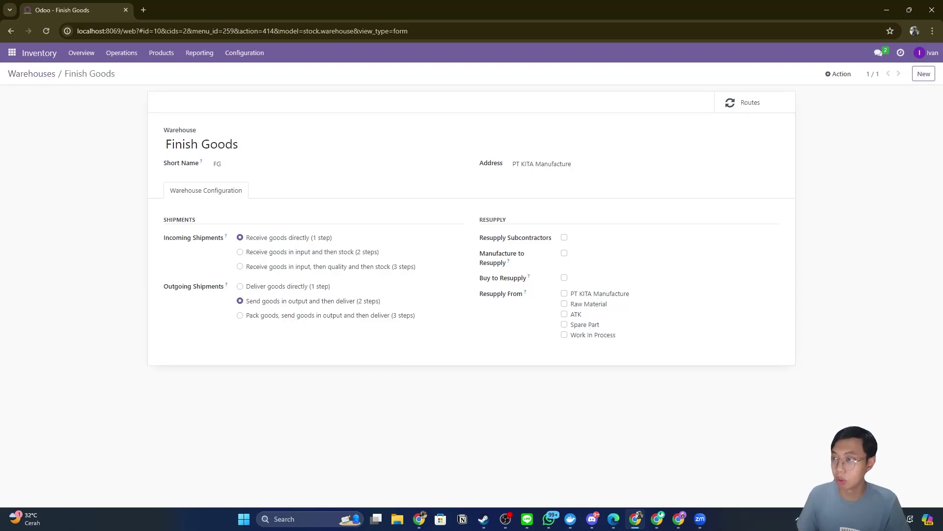
Create and save a putaway rule that stores Raw Material / Body products arriving in RM/Stock in RM/Stock/Body.
click(259, 57)
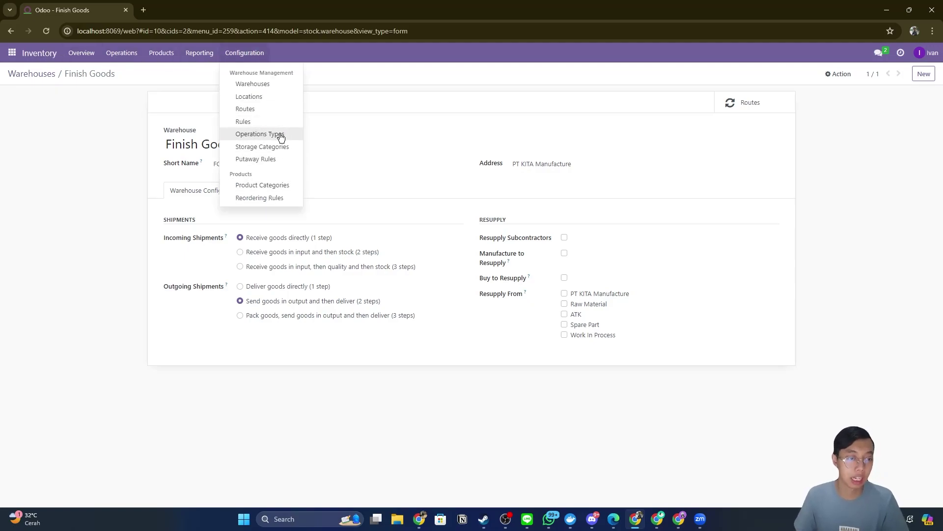
click(281, 160)
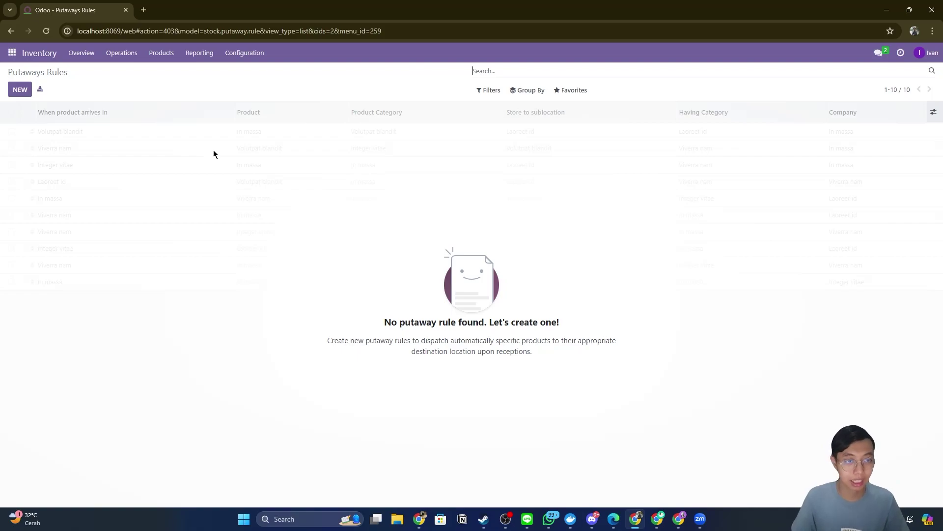
click(20, 89)
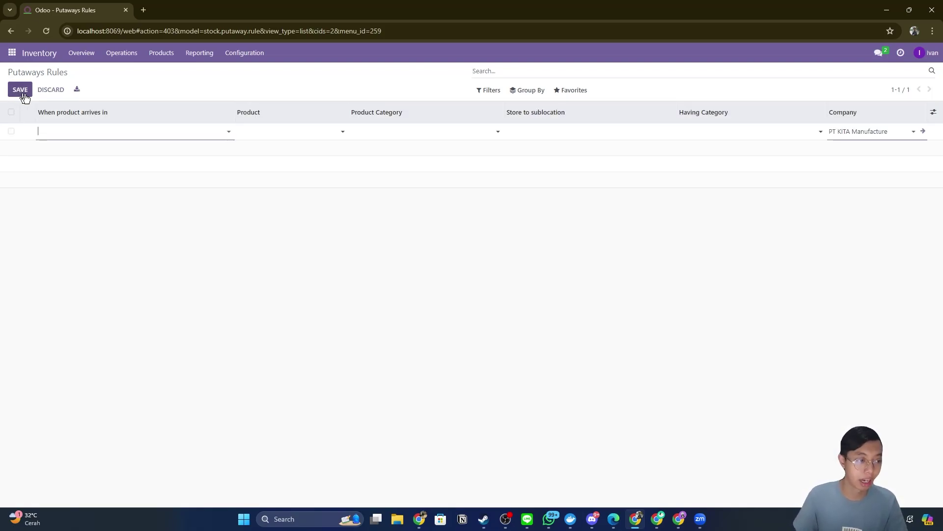
click(228, 131)
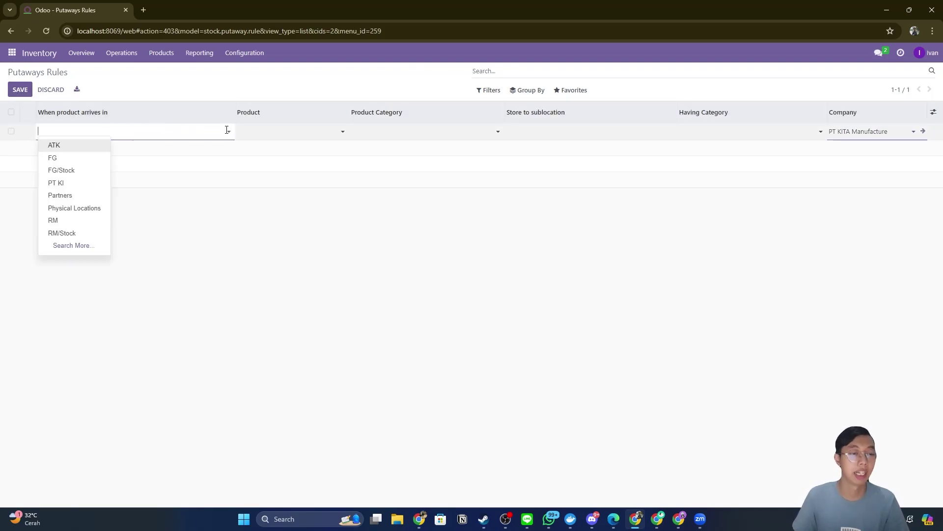
click(96, 232)
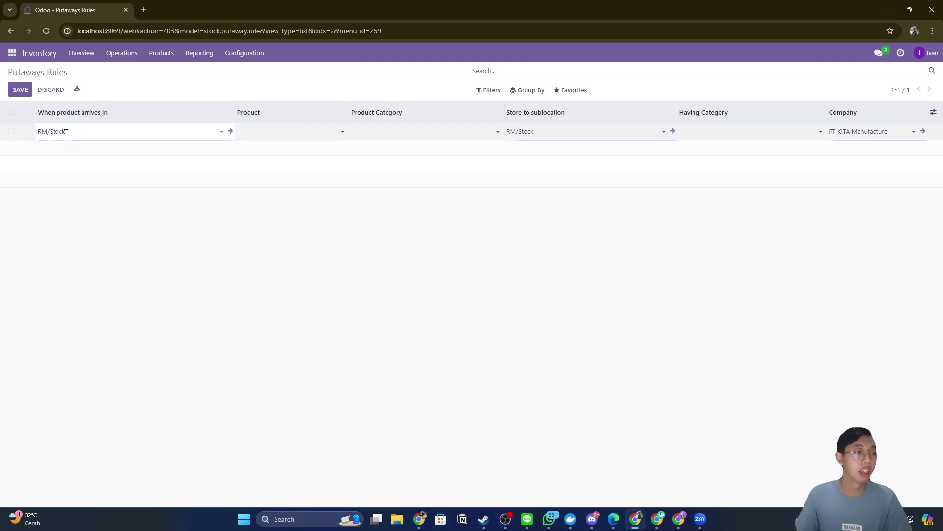
click(389, 132)
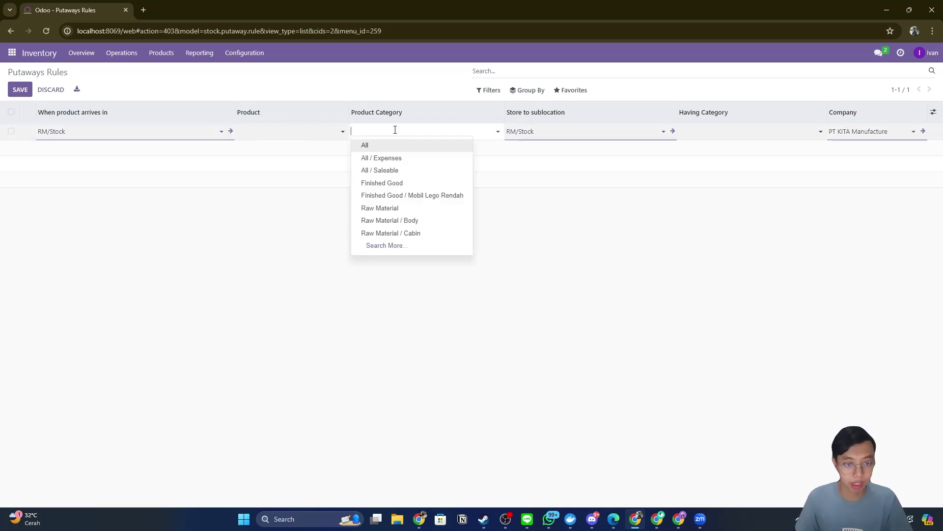
click(437, 221)
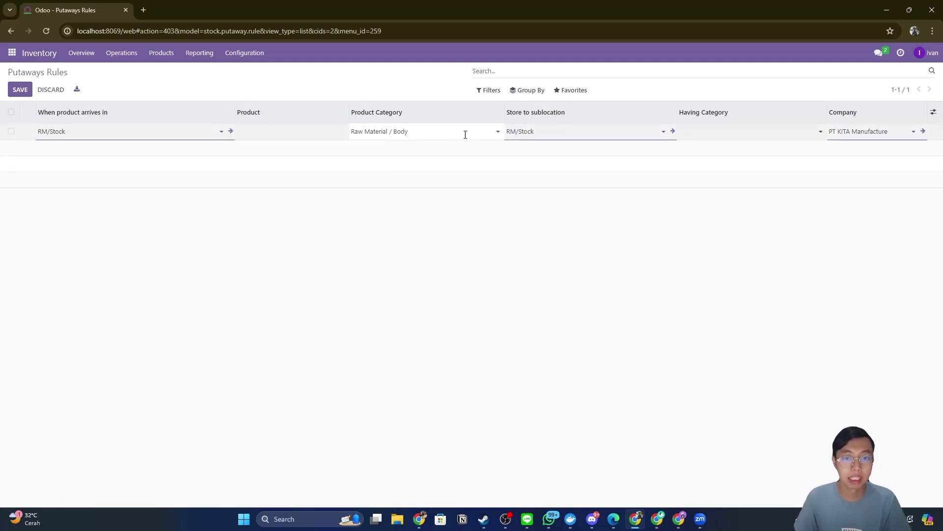
click(585, 132)
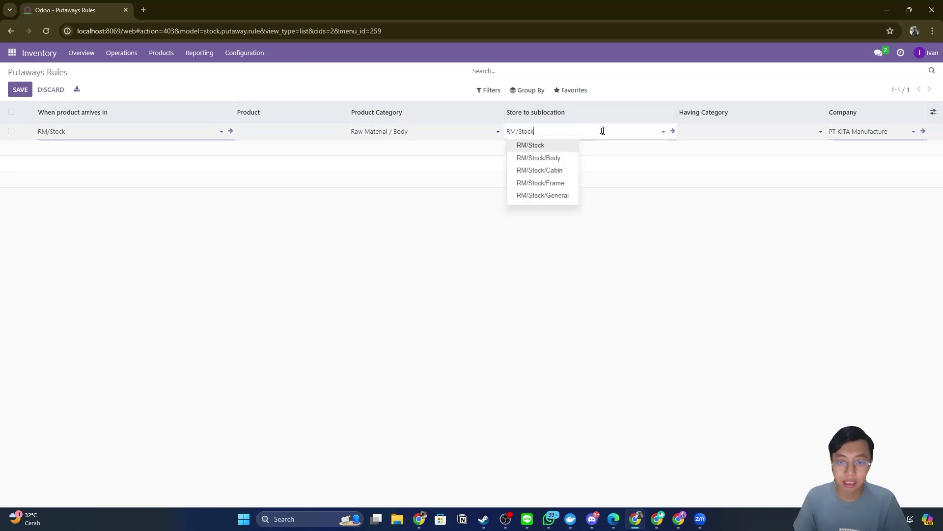
click(554, 158)
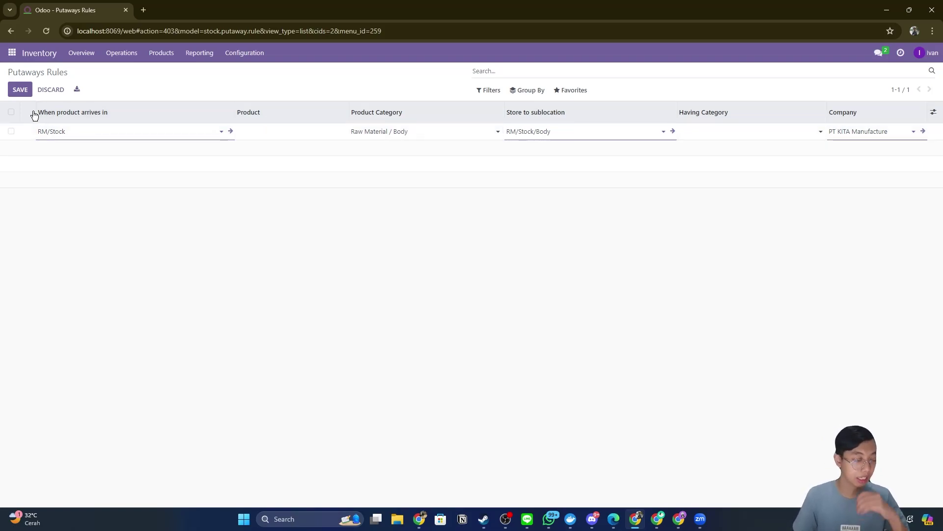
click(23, 92)
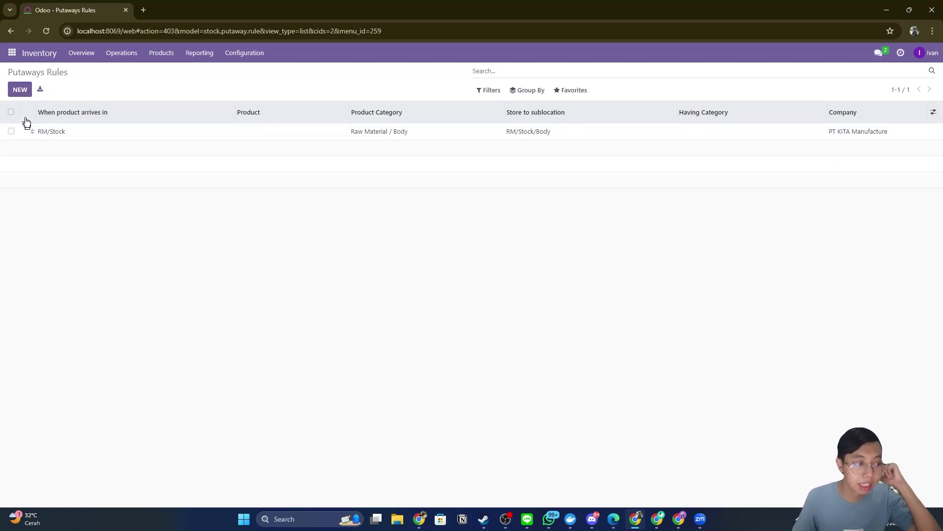
Add and save a putaway rule that stores Raw Material / Cabin products arriving in RM/Stock in RM/Stock/Cabin.
click(21, 91)
click(126, 148)
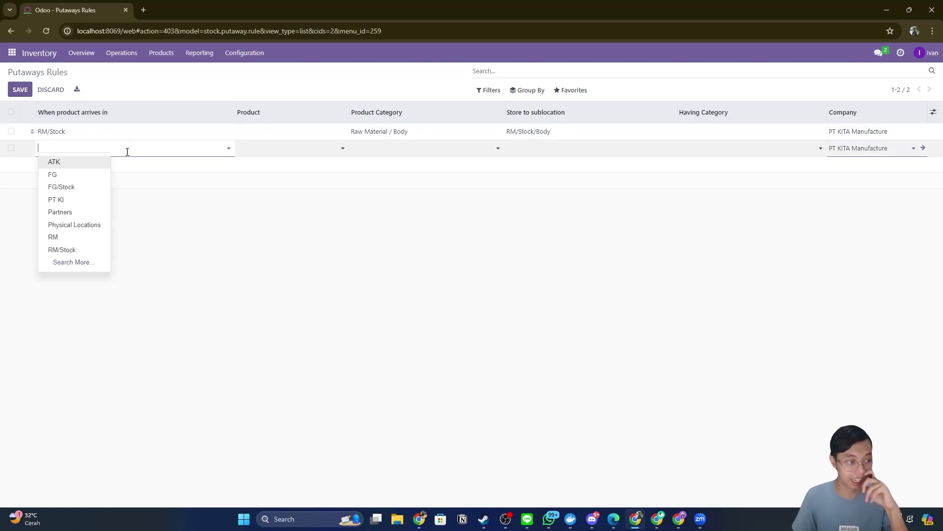
click(76, 250)
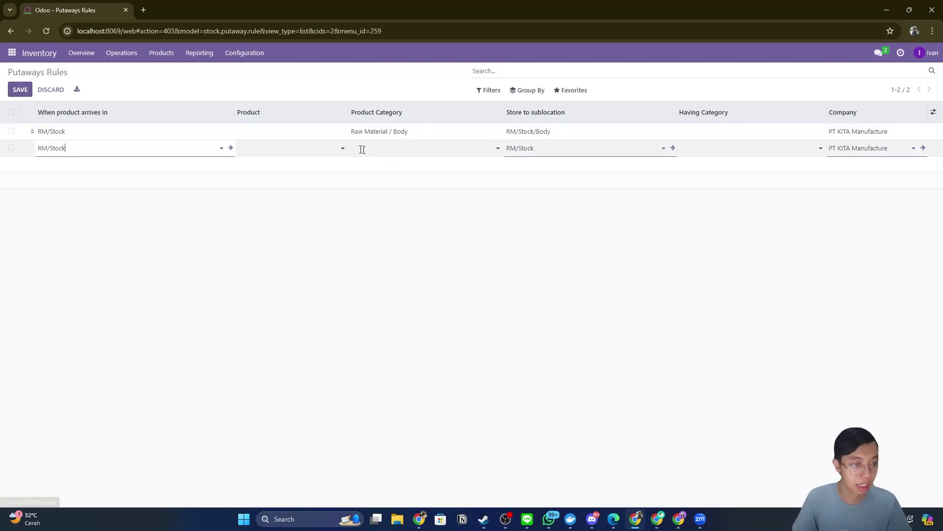
click(412, 146)
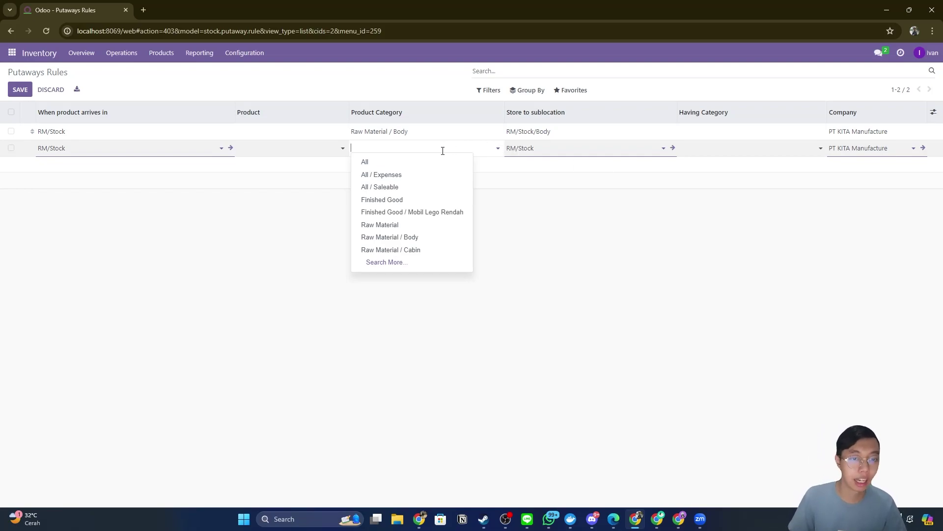
click(425, 248)
click(591, 149)
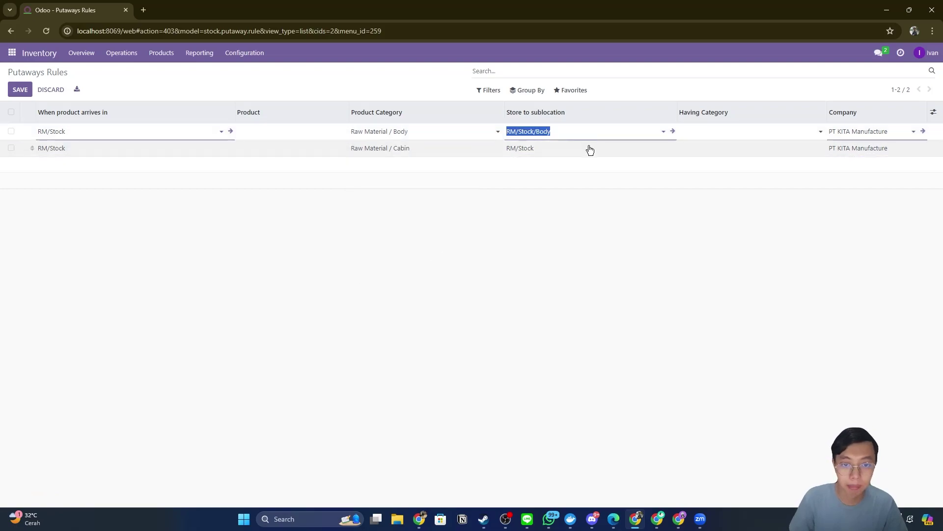
click(590, 149)
click(588, 148)
click(525, 188)
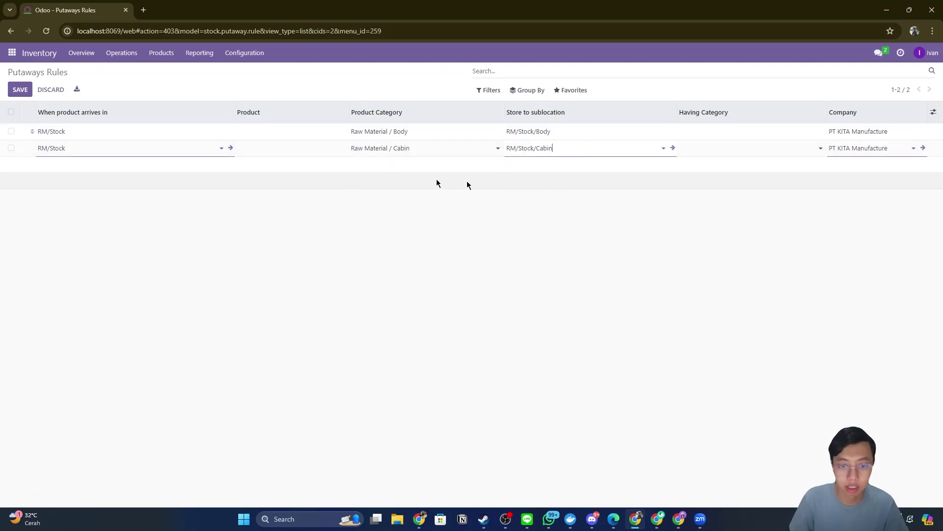
click(109, 170)
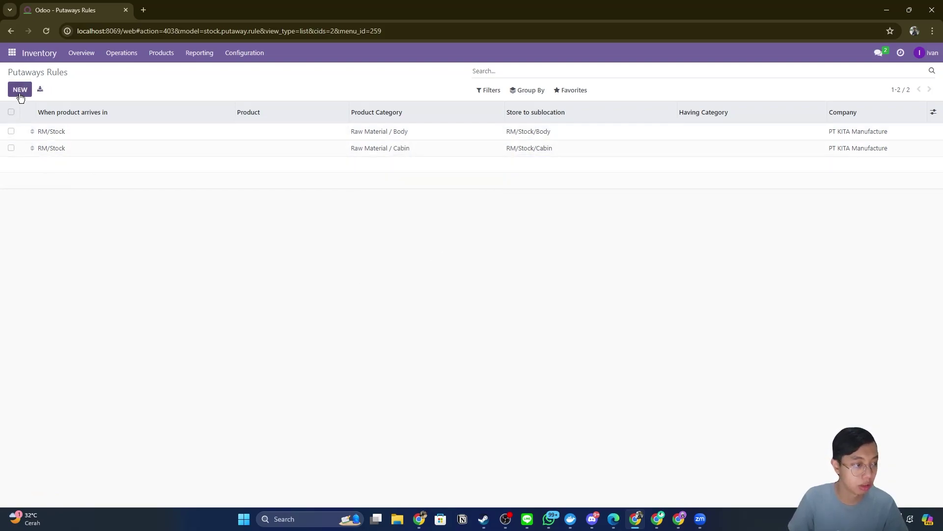
Add and save a putaway rule that stores Raw Material / Frame products arriving in RM/Stock in RM/Stock/Frame.
click(20, 90)
click(111, 164)
click(81, 254)
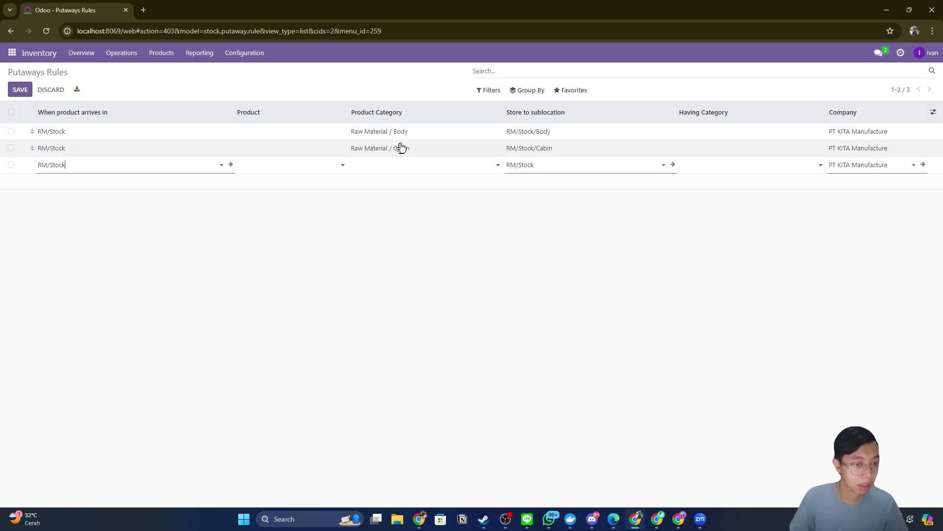
click(406, 164)
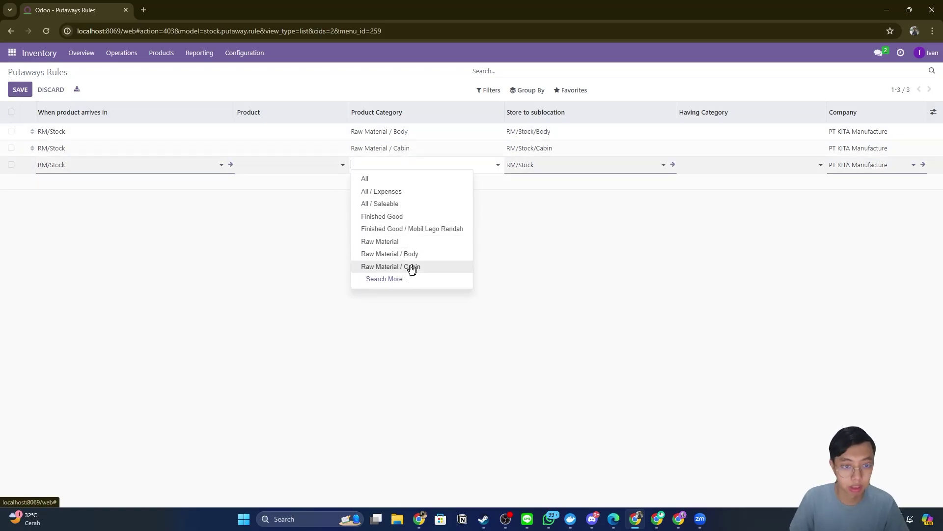
click(400, 279)
click(352, 276)
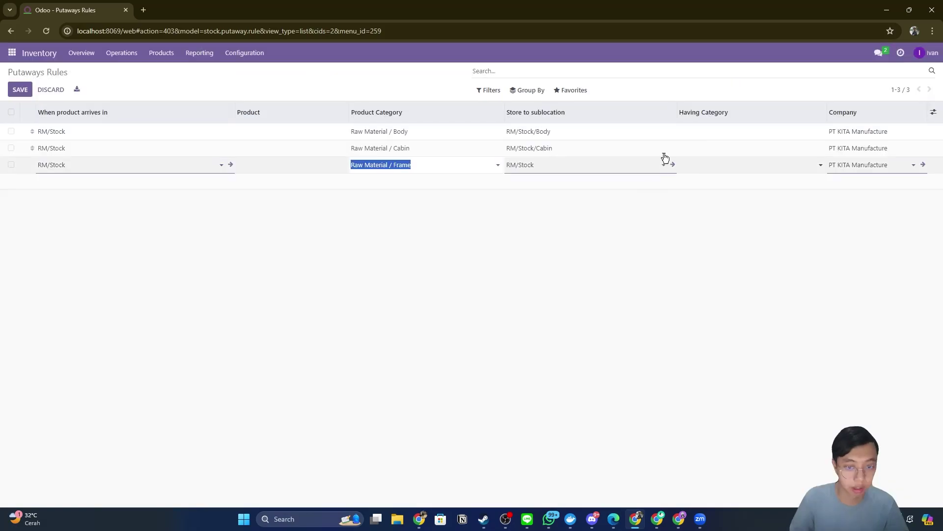
click(664, 162)
click(562, 214)
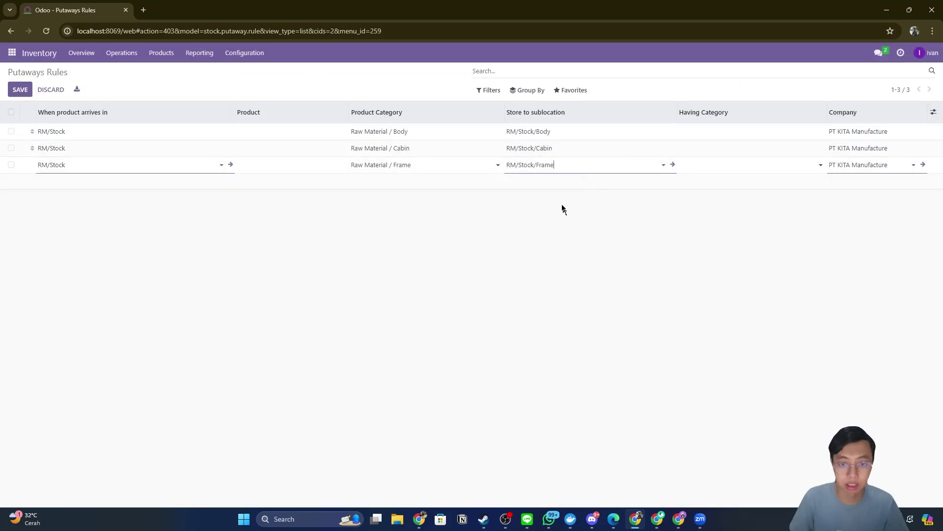
click(19, 89)
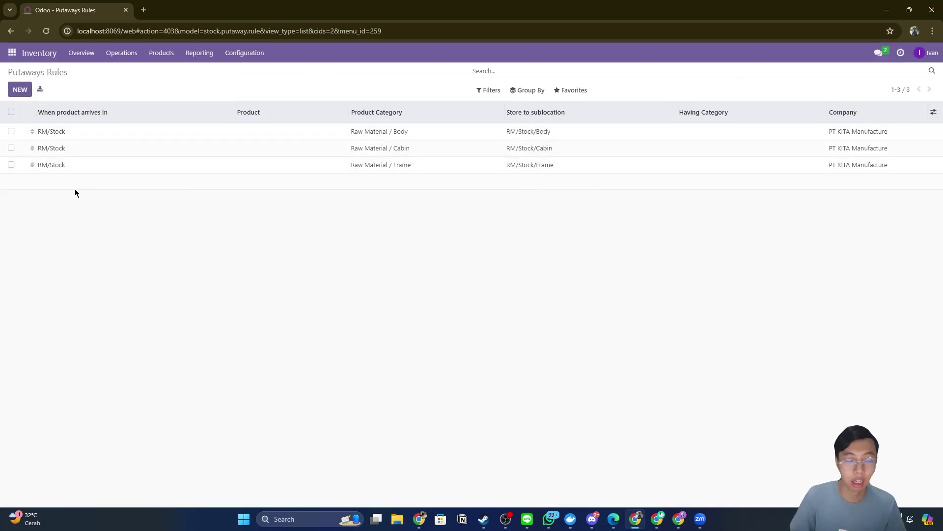
Add and save a putaway rule that stores Raw Material / General products arriving in RM/Stock in RM/Stock/General.
click(20, 89)
click(73, 183)
click(71, 286)
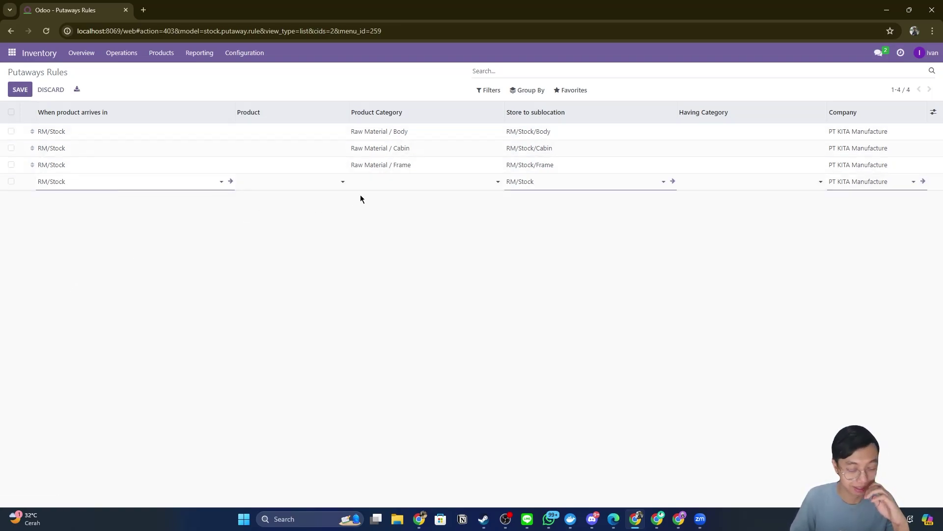
click(392, 181)
click(388, 295)
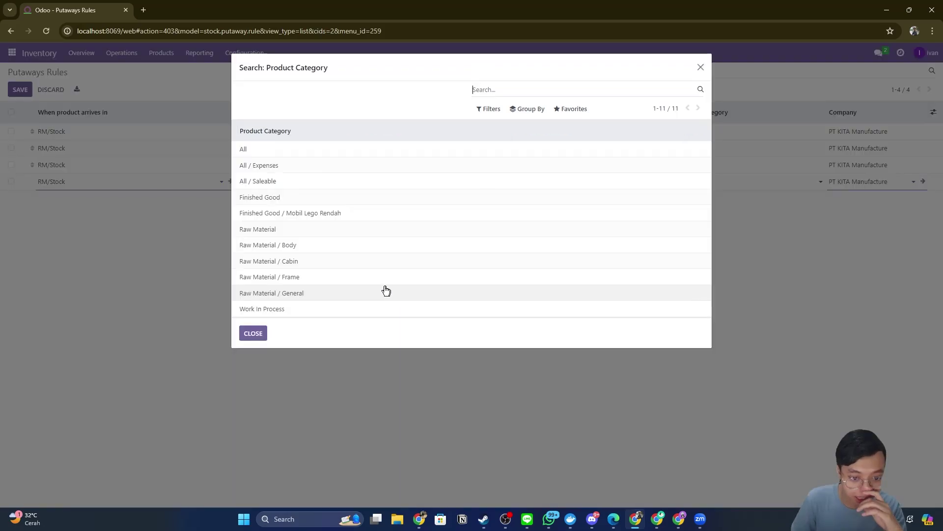
click(389, 292)
click(569, 185)
click(562, 248)
click(25, 90)
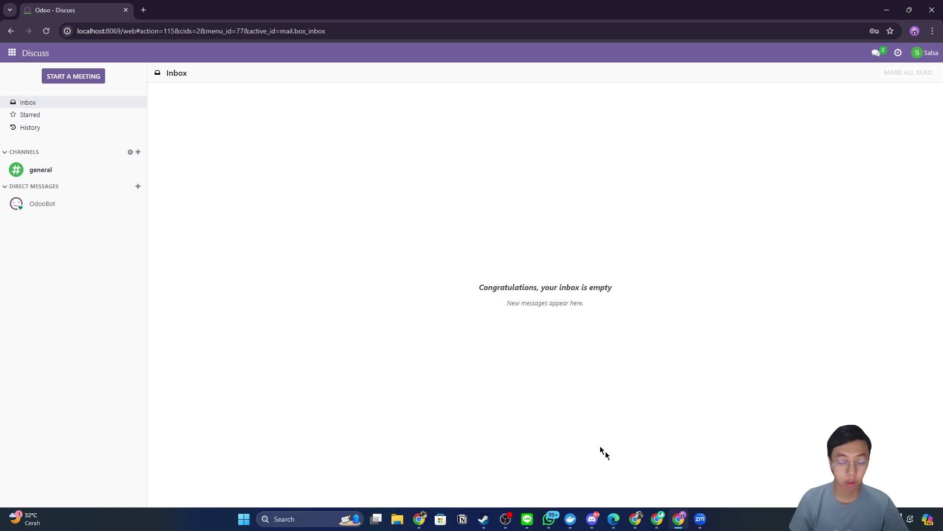
In the Purchase app, start a new request for quotation with PT Serba Ada as the vendor.
click(8, 53)
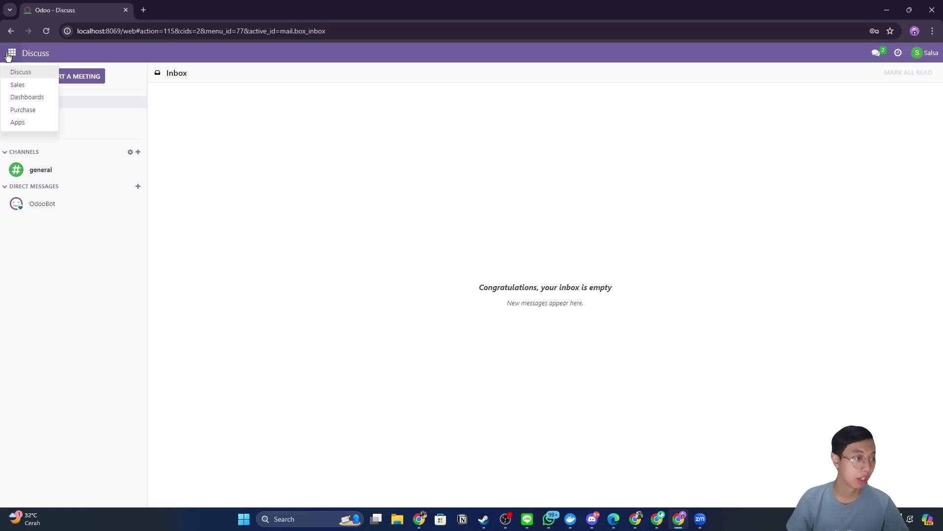
click(32, 110)
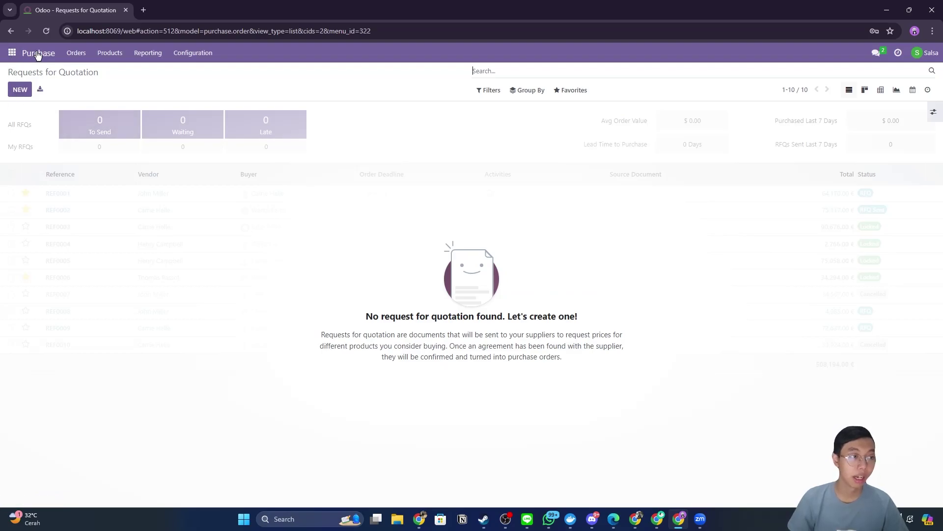
click(25, 90)
click(183, 163)
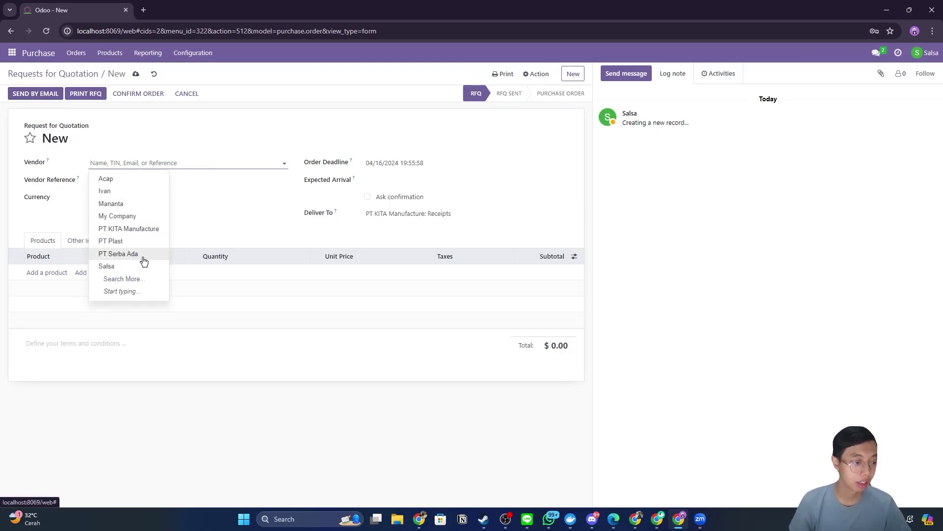
click(119, 253)
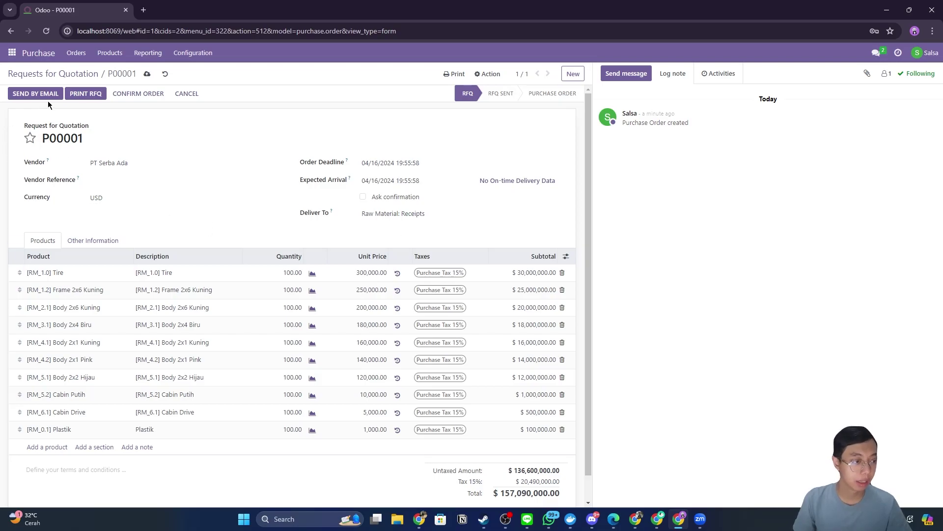
Confirm the PT Serba Ada request for quotation as a purchase order.
click(140, 94)
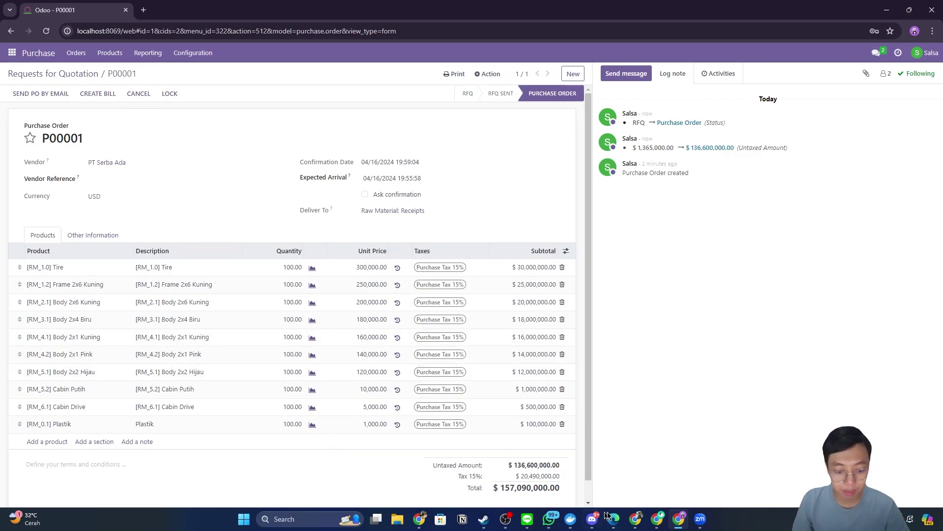
mouse_move(421, 521)
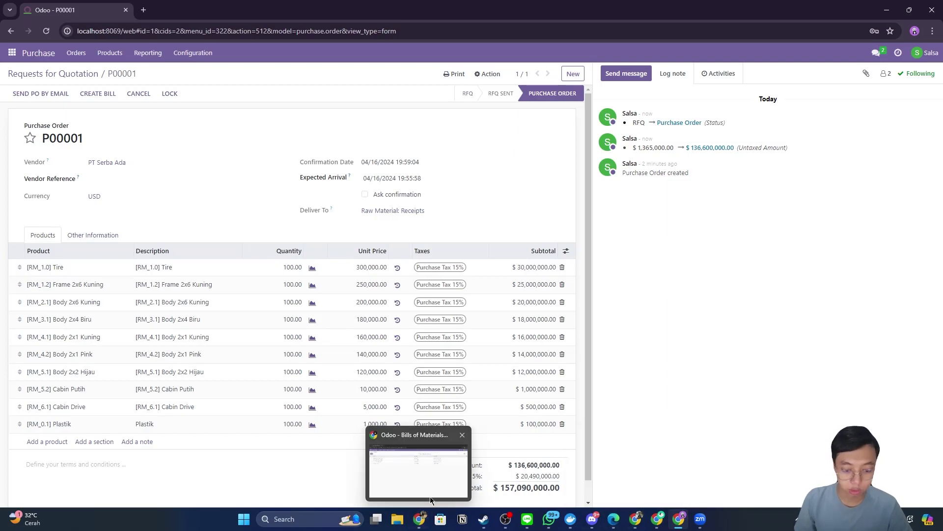
In the Inventory app, open the Raw Material receipt from PT Serba Ada, set the done quantities to the demand and validate it.
click(637, 523)
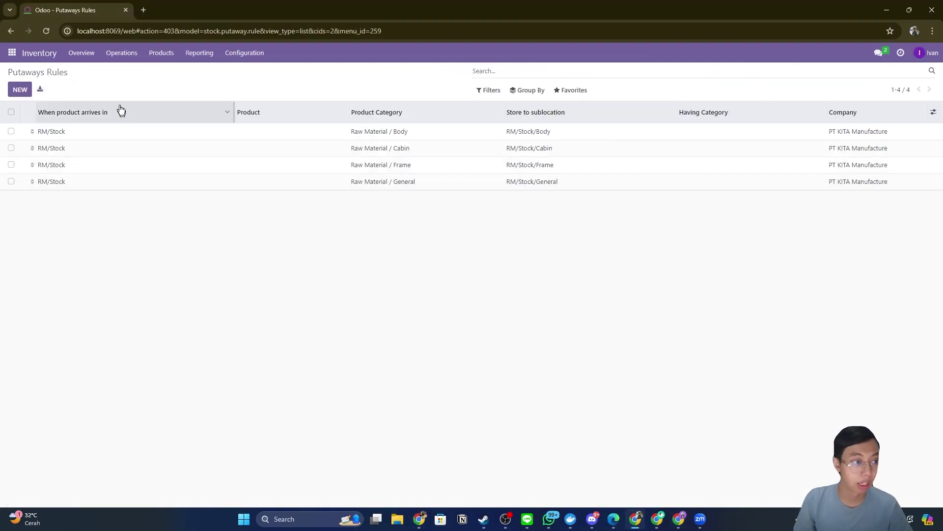
click(38, 54)
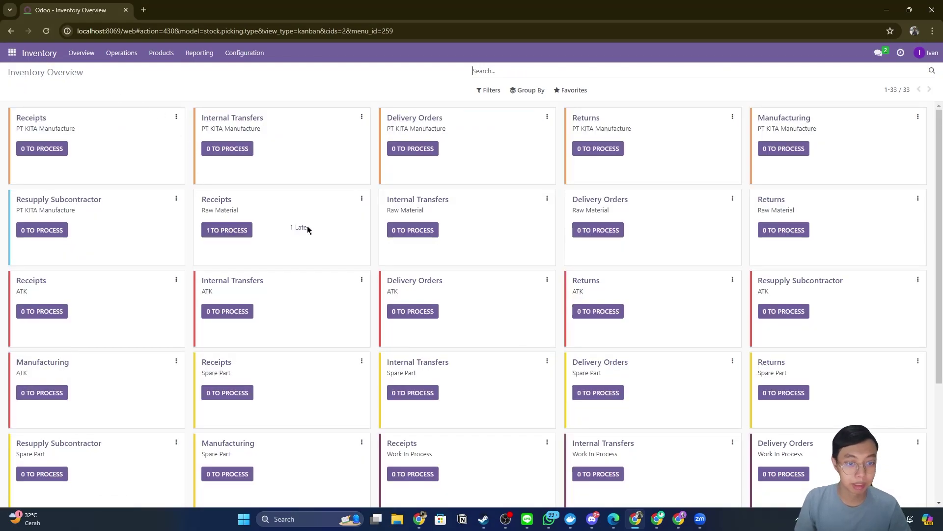
click(223, 234)
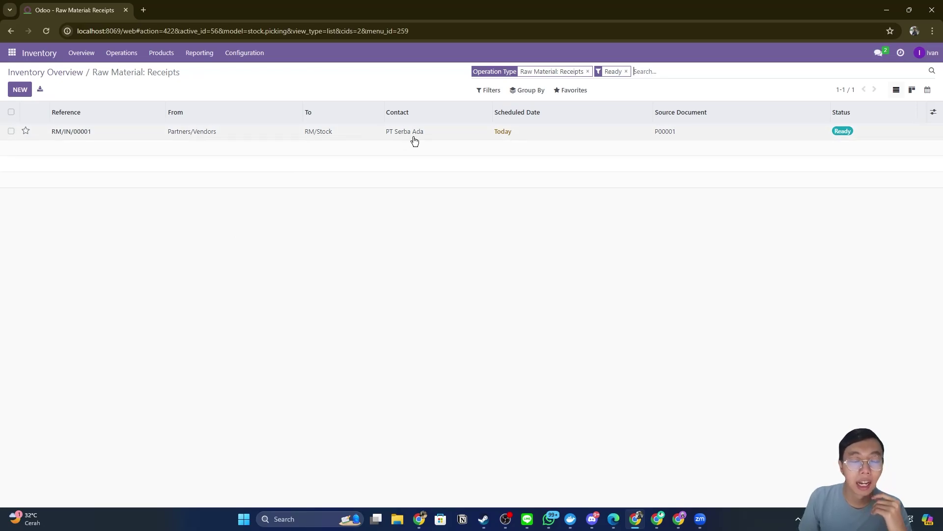
click(142, 141)
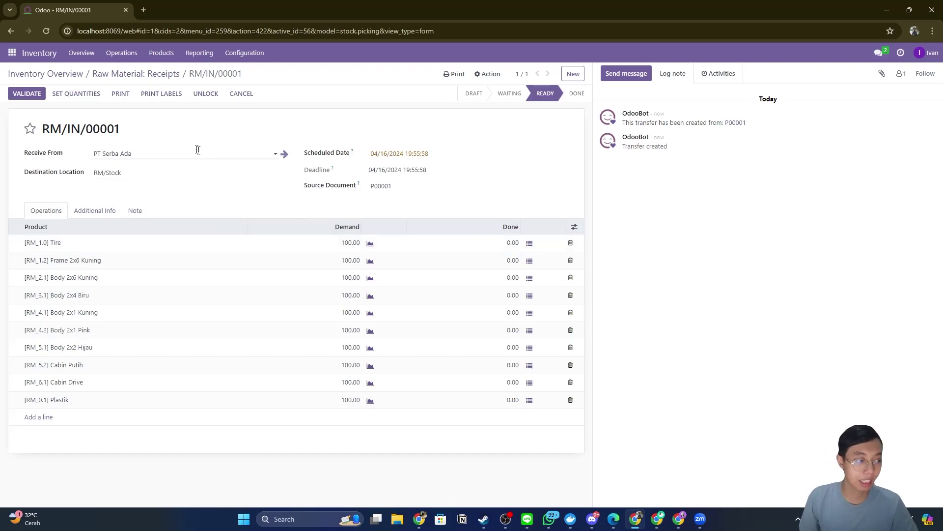
click(86, 96)
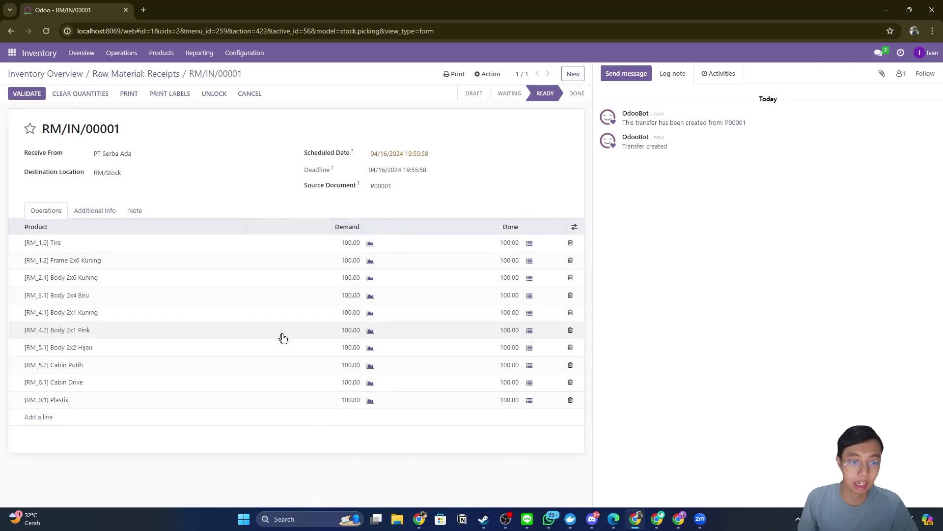
click(21, 93)
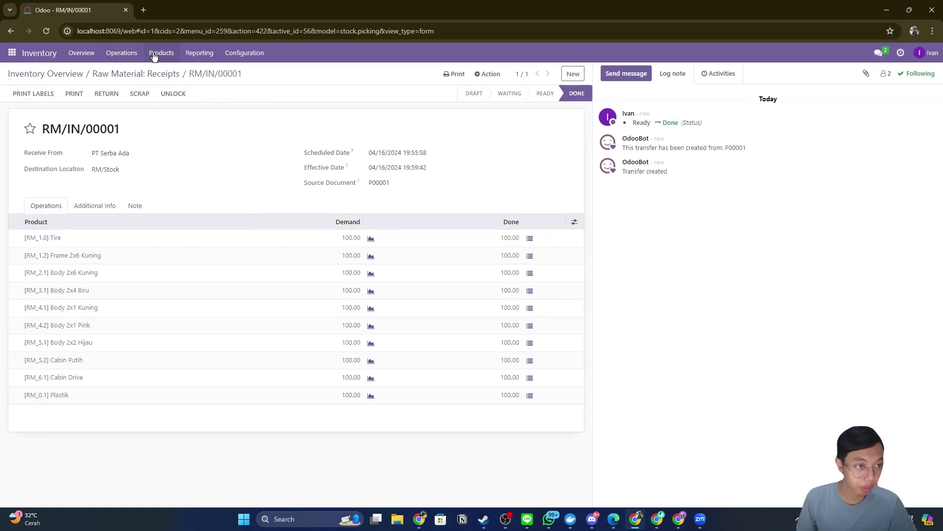
Open the inventory product list and check the on-hand stock of the received raw materials.
click(189, 55)
click(164, 73)
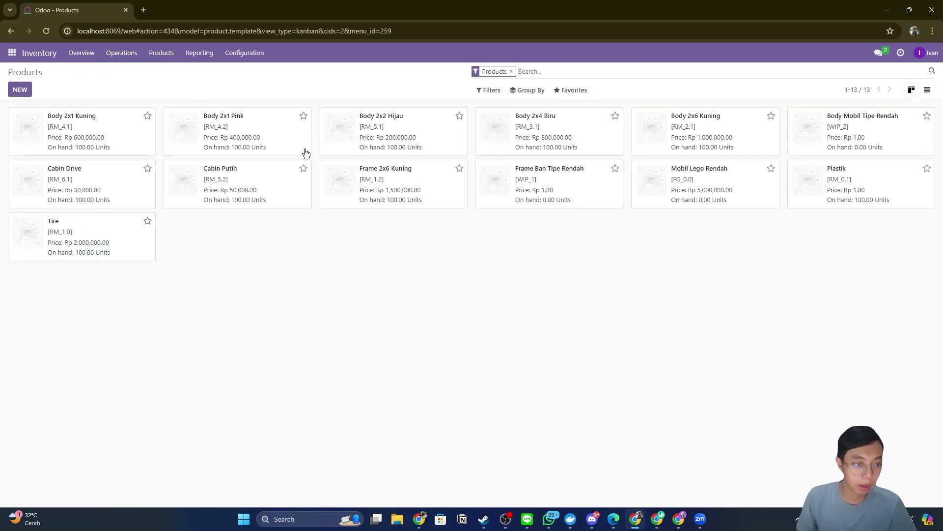
click(91, 126)
click(123, 119)
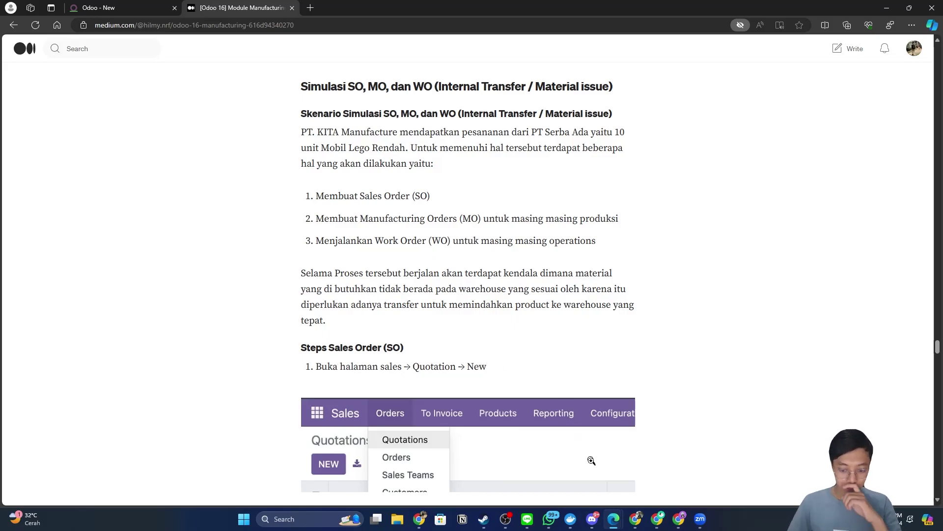
In the Sales app, start a new quotation with PT Serba Ada as the customer.
click(678, 518)
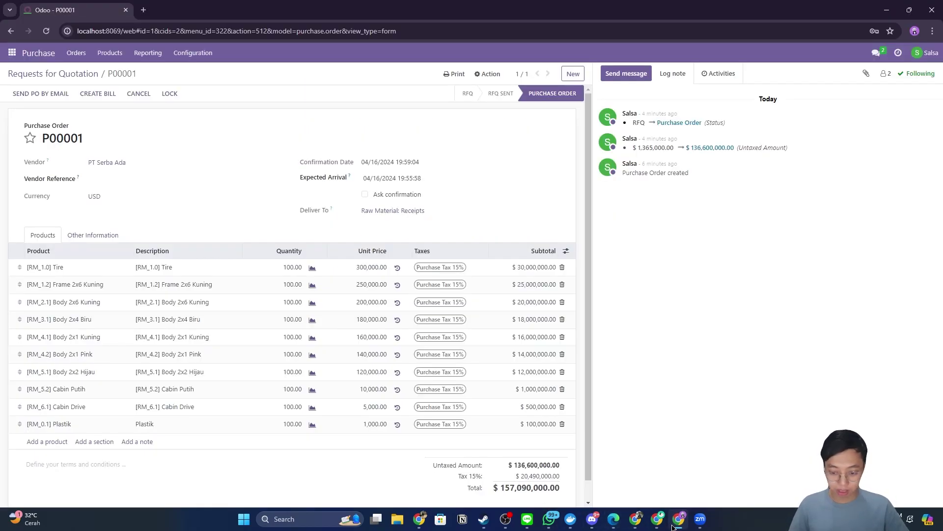
click(40, 53)
click(11, 53)
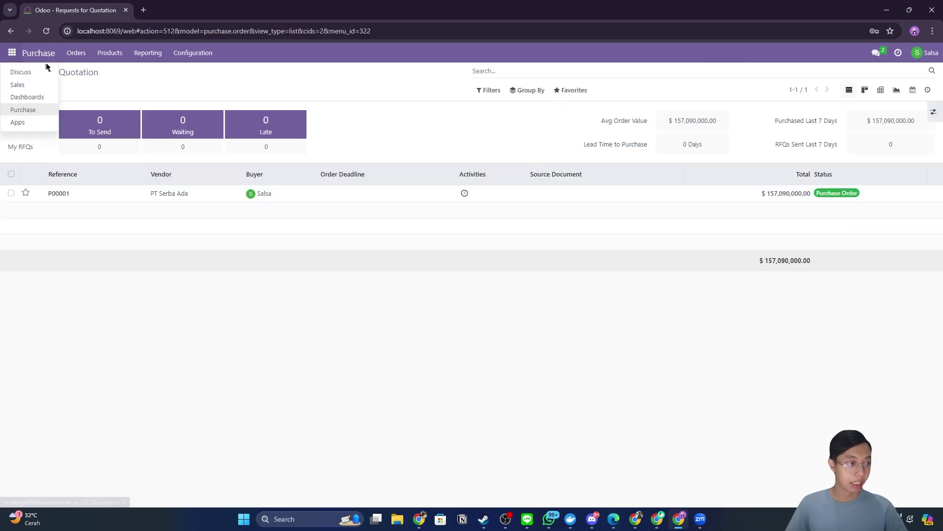
click(24, 86)
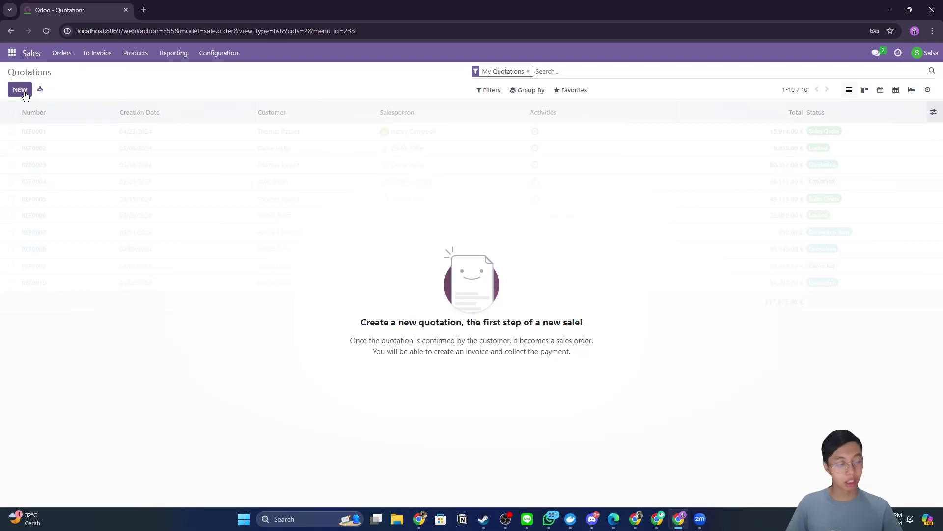
click(25, 92)
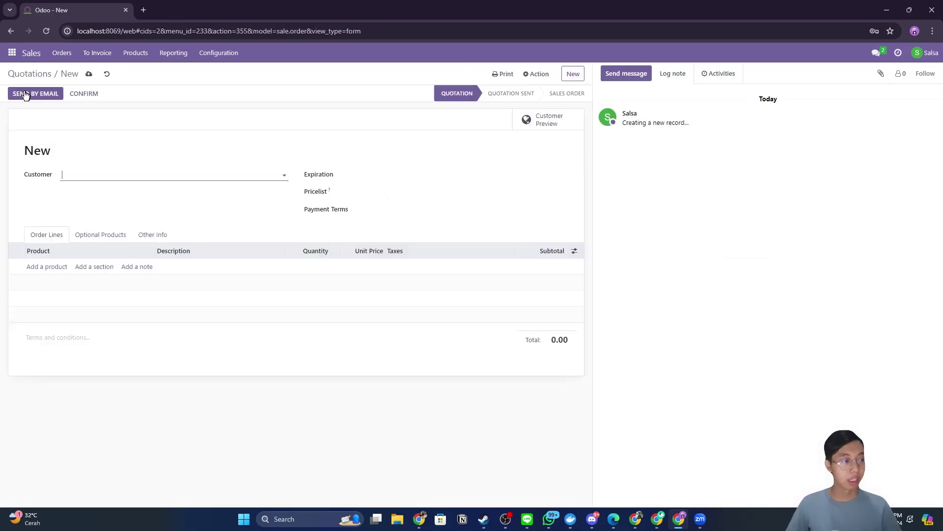
click(115, 178)
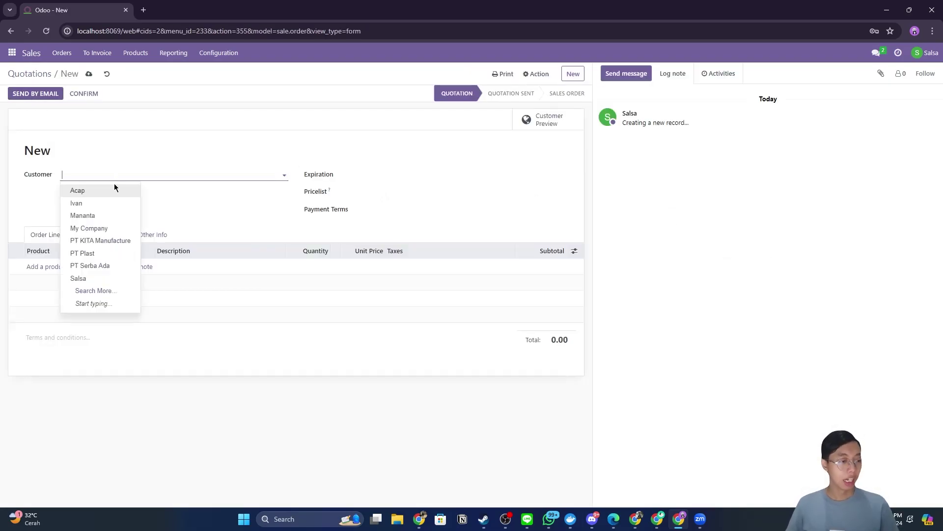
click(100, 266)
Add an order line for [FG_0.0] Mobil Lego Rendah with a quantity of 10.
click(47, 268)
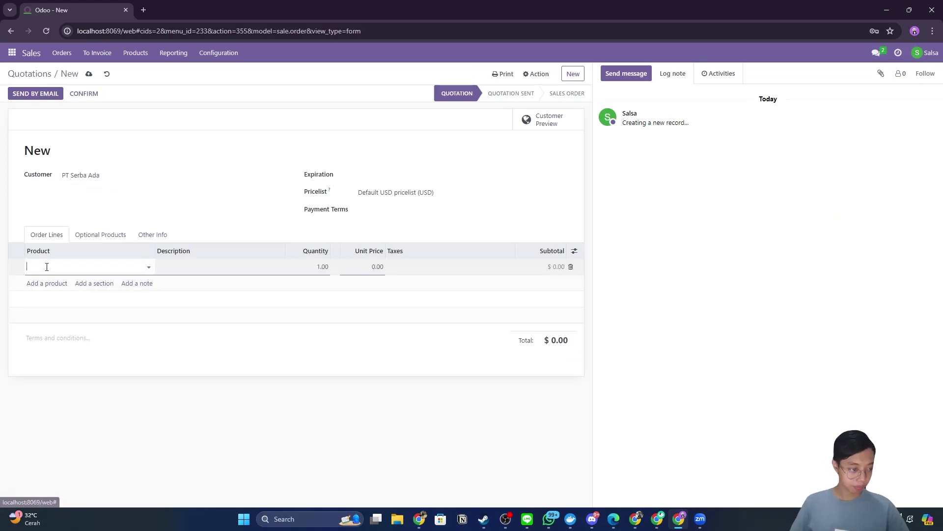
click(148, 267)
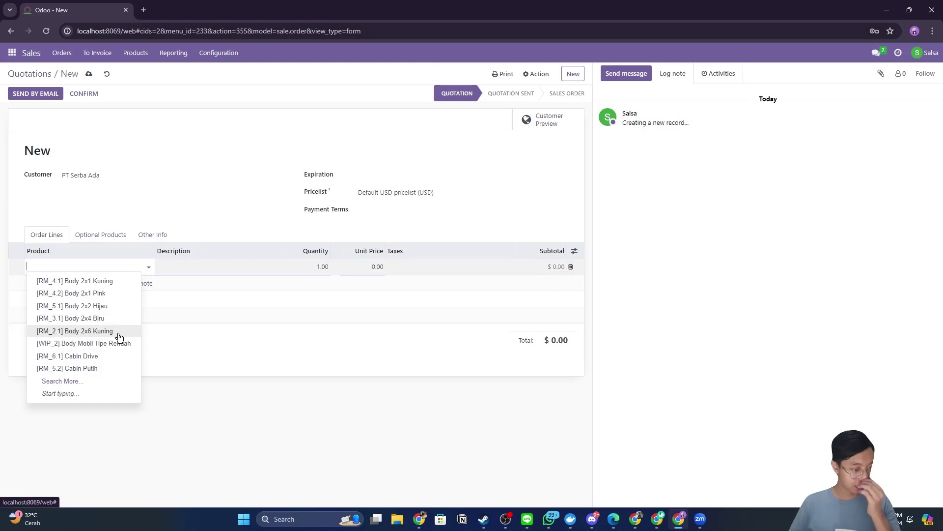
text(fg)
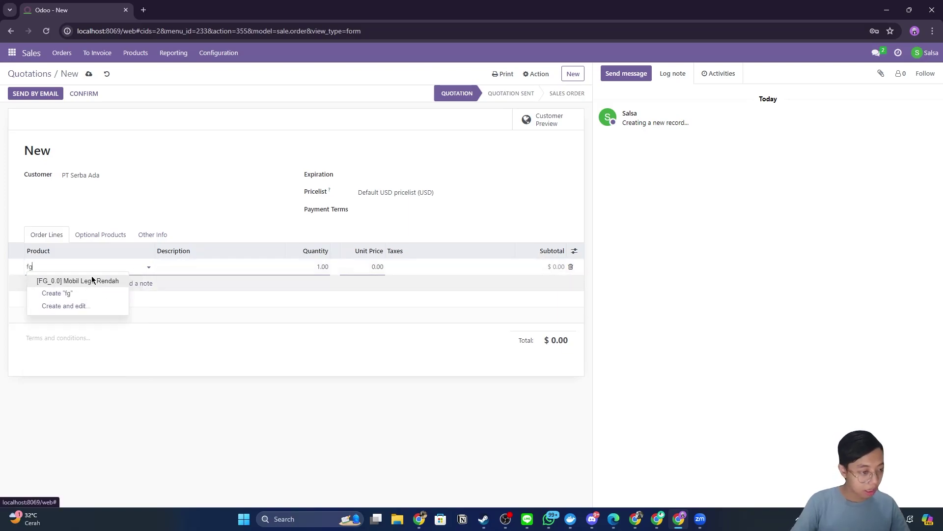
click(105, 280)
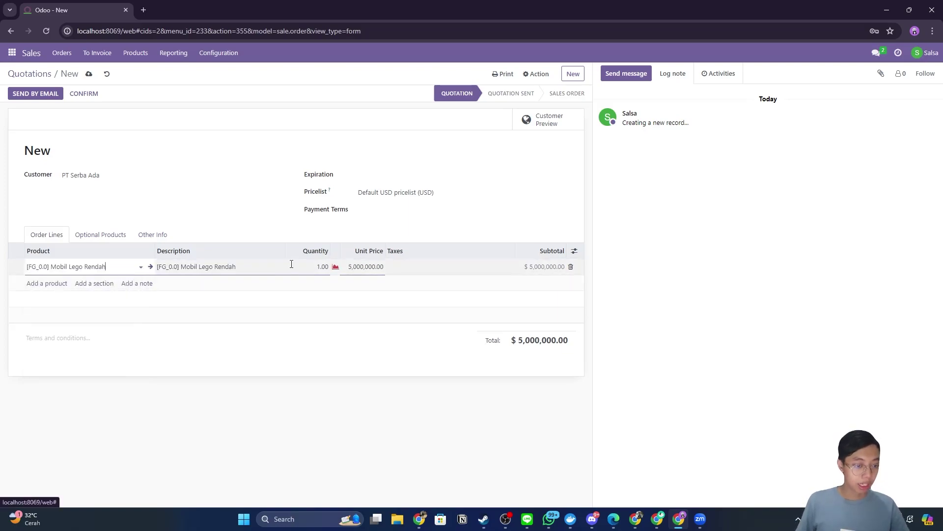
click(318, 267)
text(0)
click(331, 288)
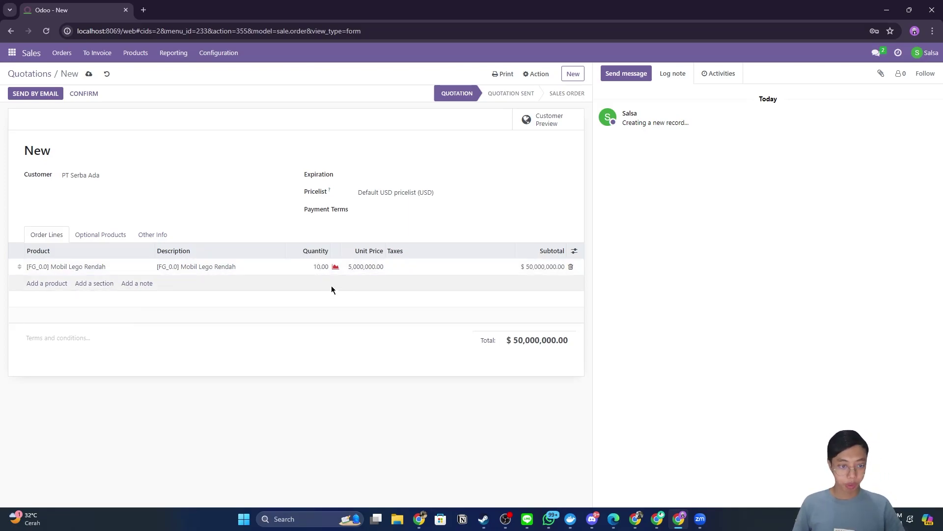
Set the payment terms to Immediate Payment and confirm the quotation as a sales order.
click(379, 211)
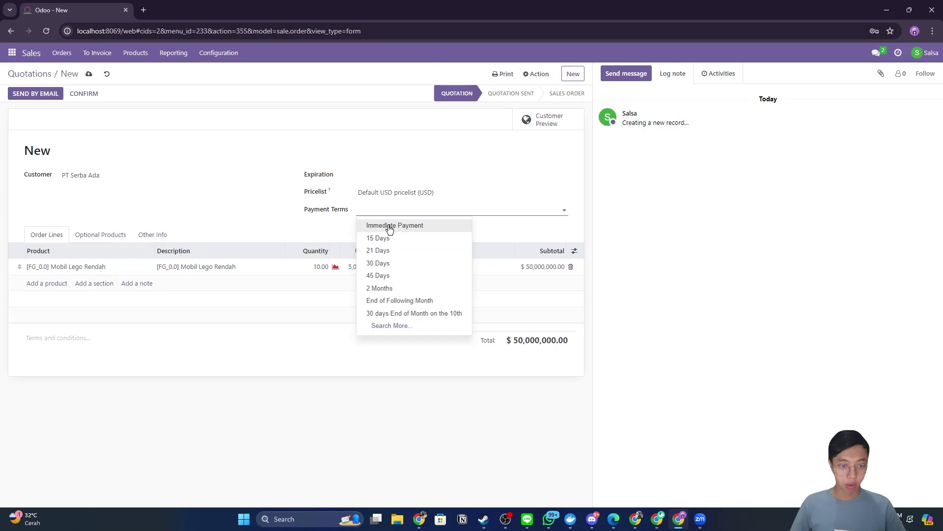
click(388, 226)
click(374, 174)
click(394, 157)
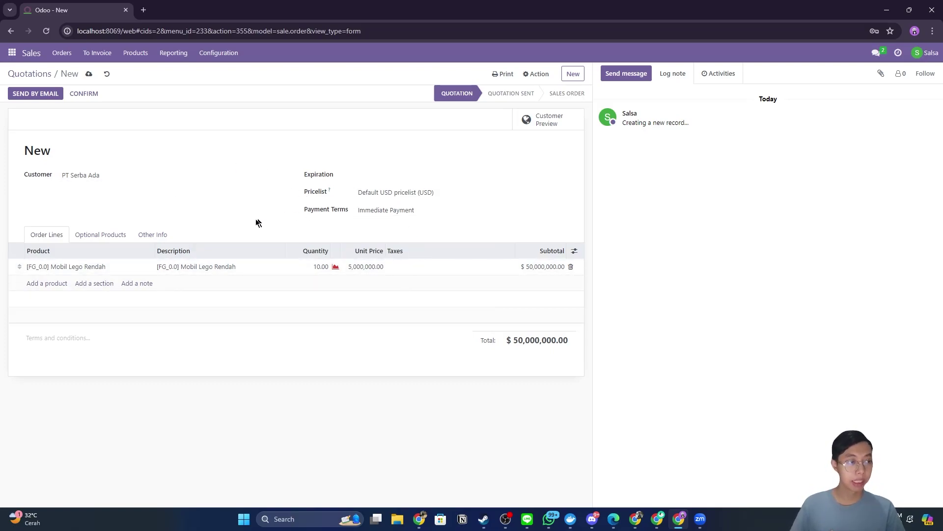
click(84, 93)
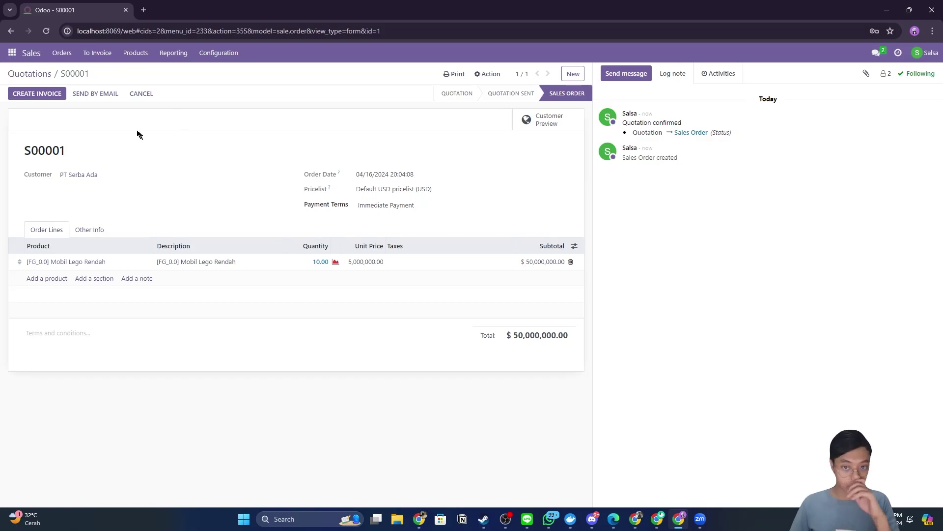
Create a regular draft invoice from the sales order and return to the order through the invoice's linked record.
click(36, 94)
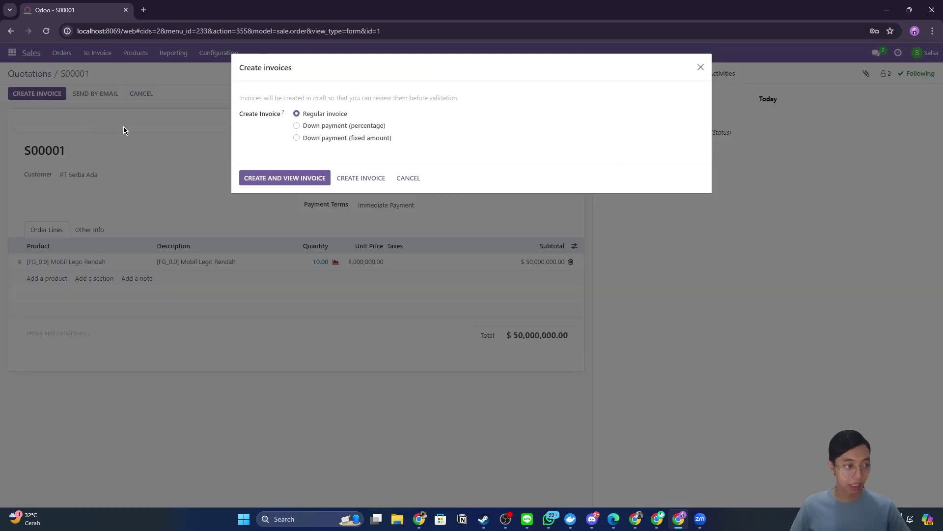
click(290, 180)
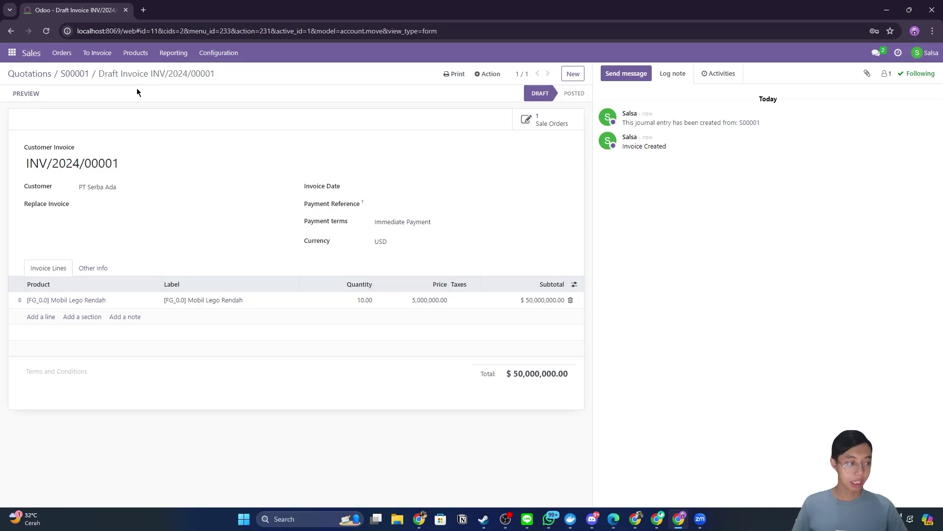
click(570, 125)
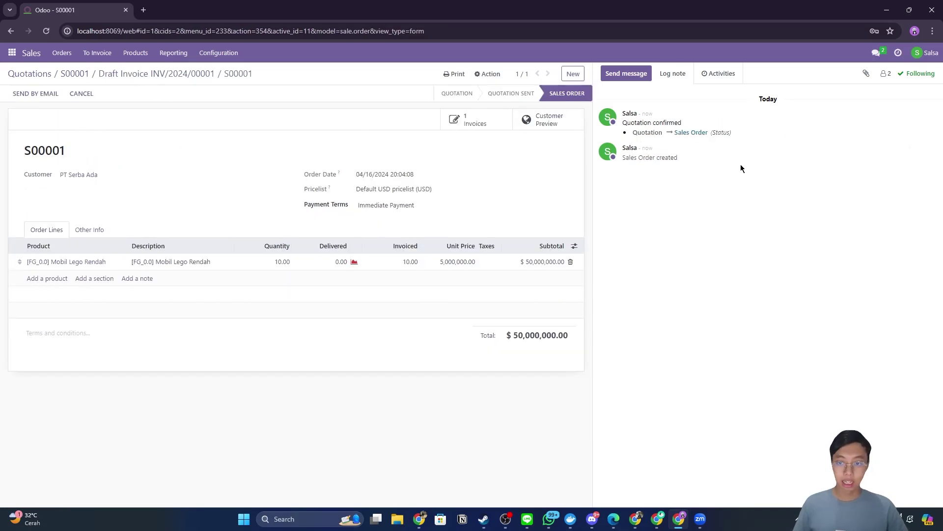
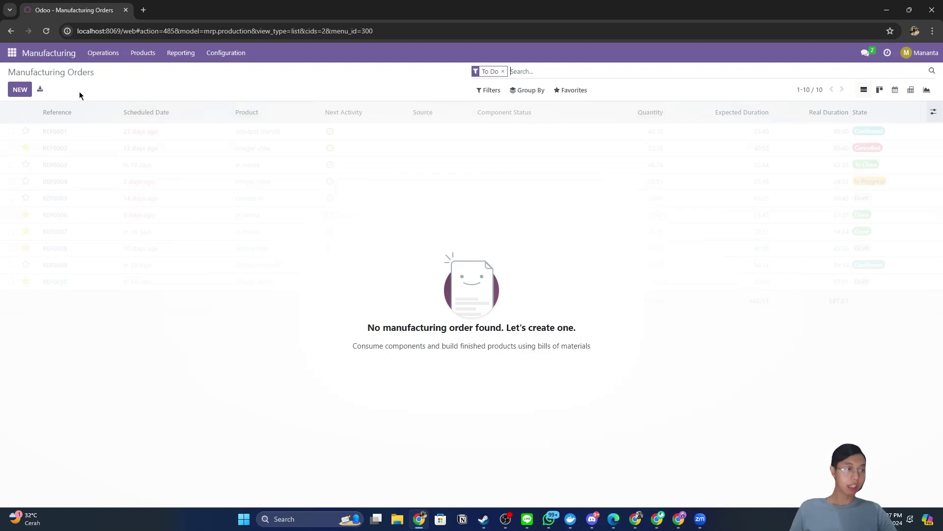
In the Manufacturing app, start a new manufacturing order for [WIP_1] Frame Ban Tipe Rendah.
click(52, 52)
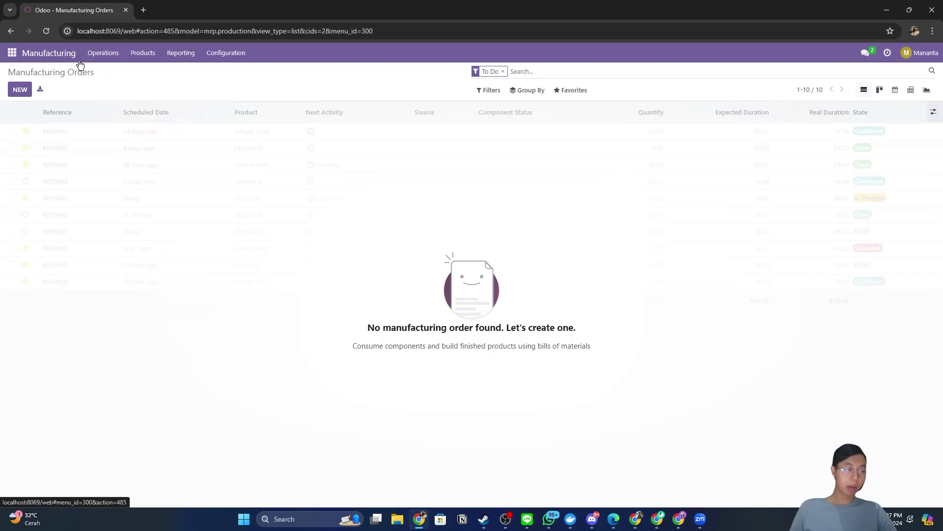
click(93, 59)
click(102, 73)
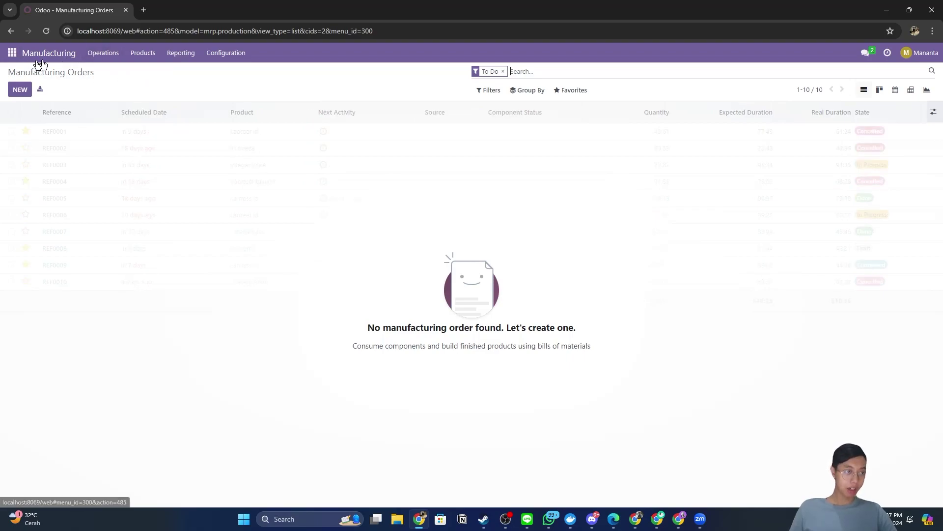
click(103, 54)
click(91, 72)
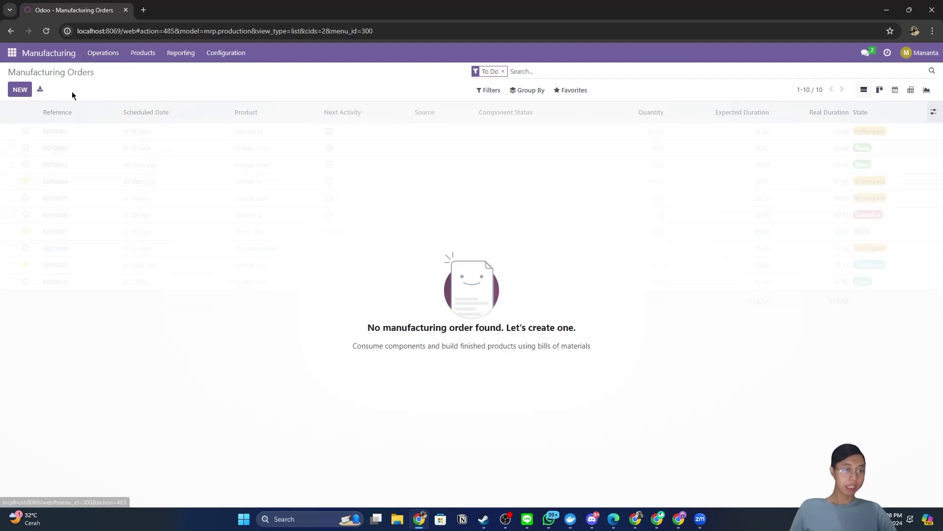
click(17, 93)
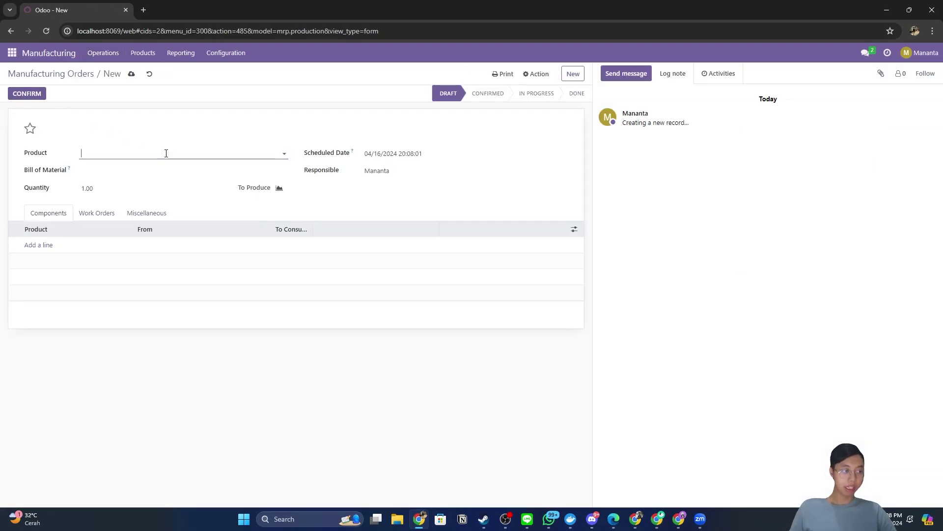
click(273, 152)
text(wi)
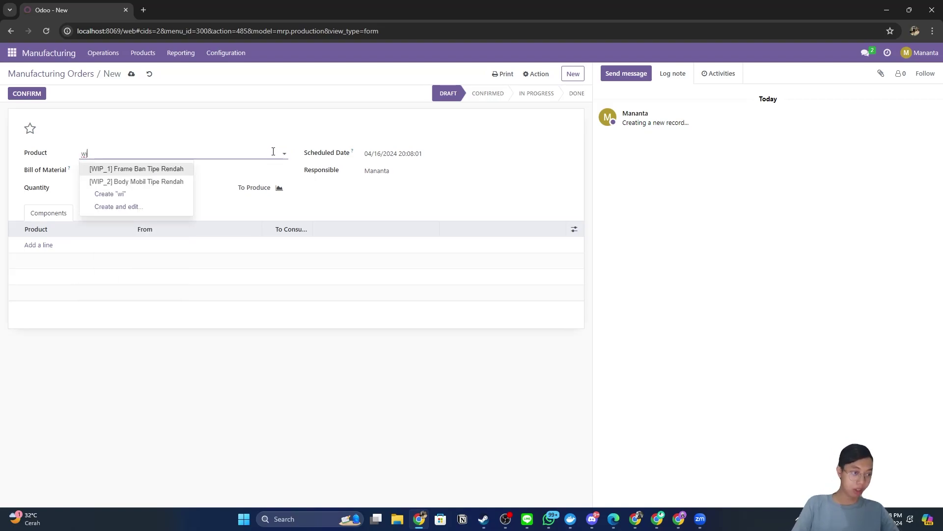
key(Return)
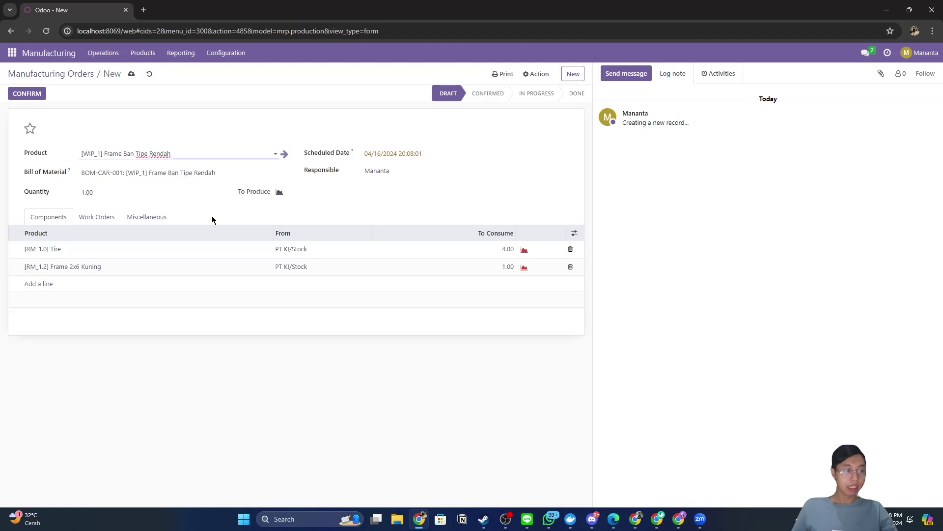
Set the manufacturing order's quantity to 10 and review its work orders and miscellaneous details.
click(85, 191)
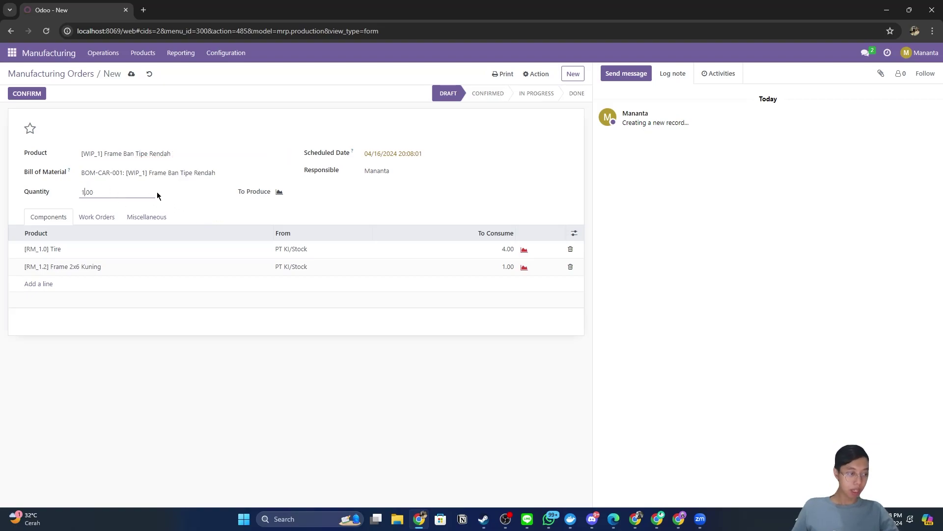
text(0)
click(198, 209)
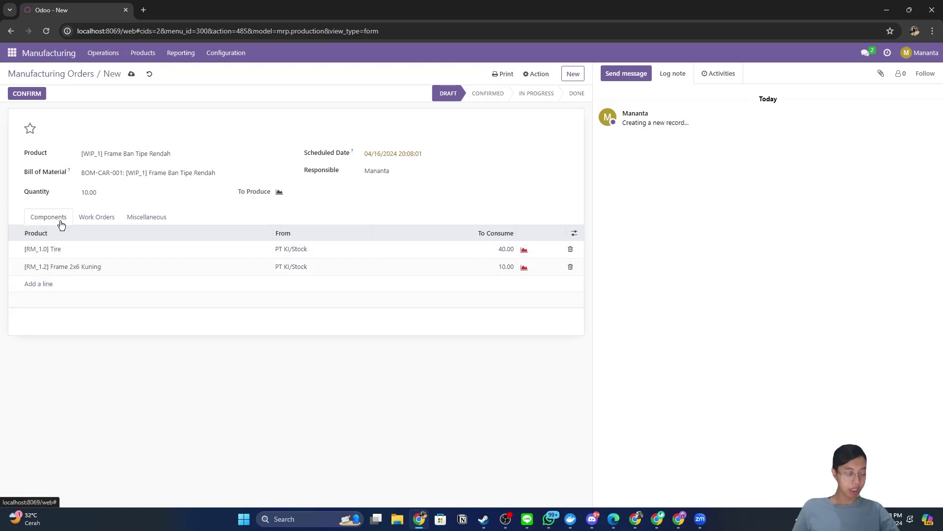
click(93, 219)
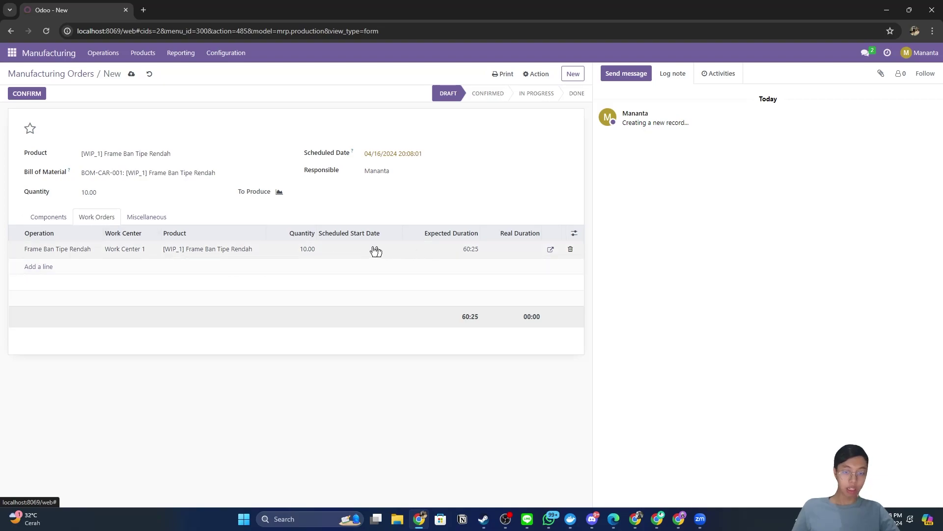
click(151, 217)
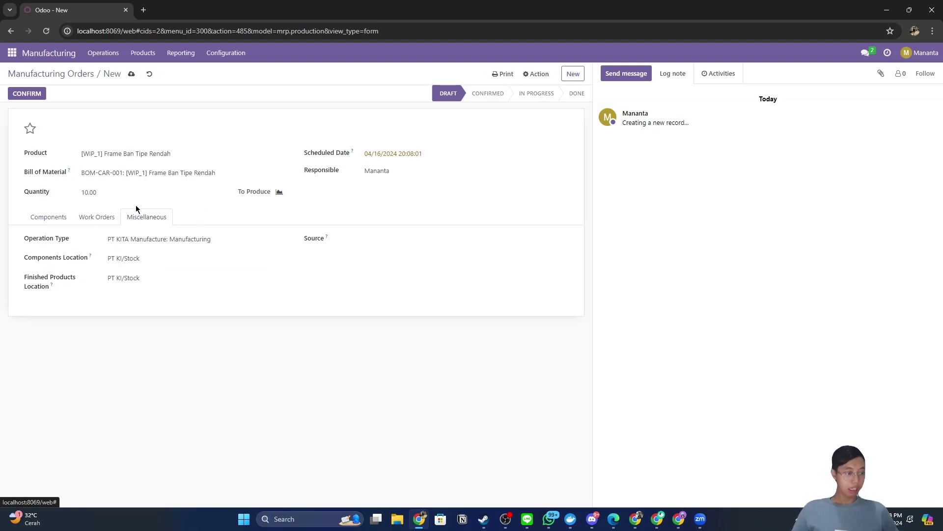
Set the manufacturing order's components location to WIP/Work Center 1.
click(152, 258)
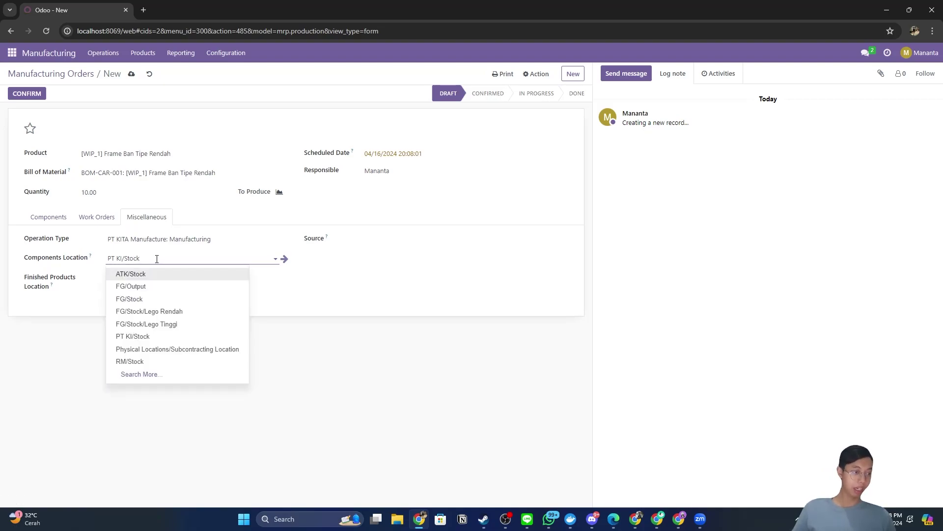
triple_click(130, 260)
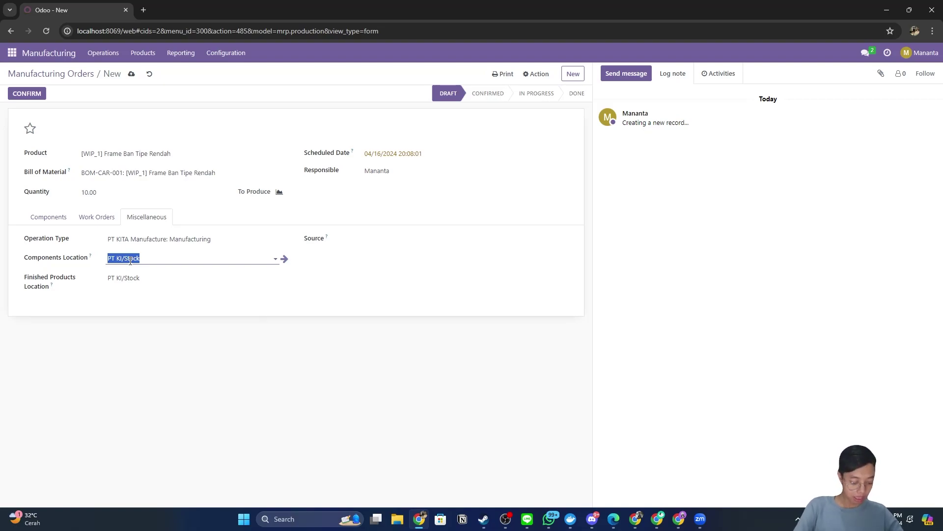
text(wi)
key(Down)
key(Down)
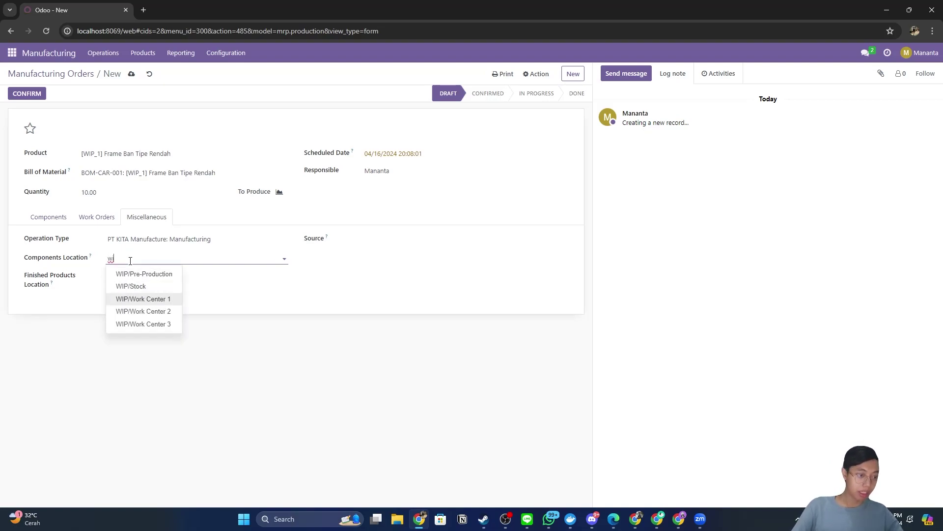
key(Return)
Set the manufacturing order's finished products location to WIP/Work Center 1.
triple_click(149, 276)
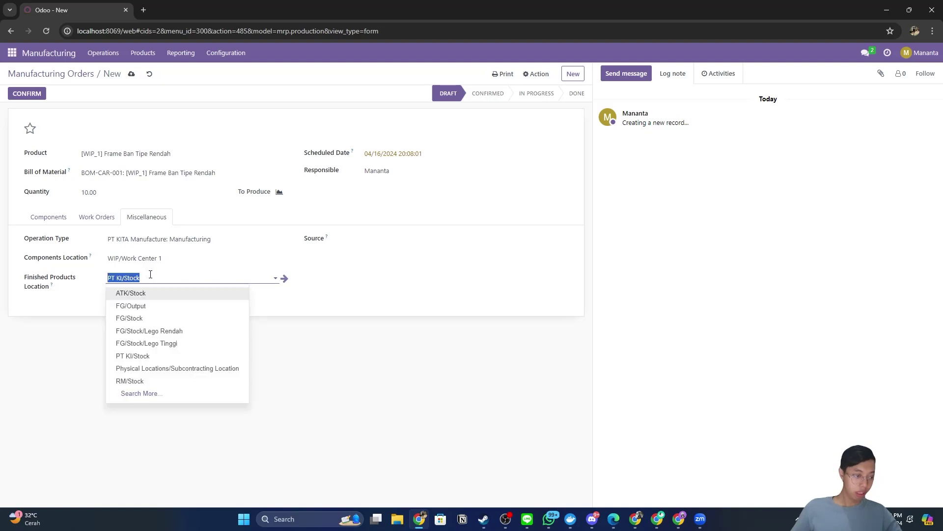
text(w)
key(Down)
key(Down)
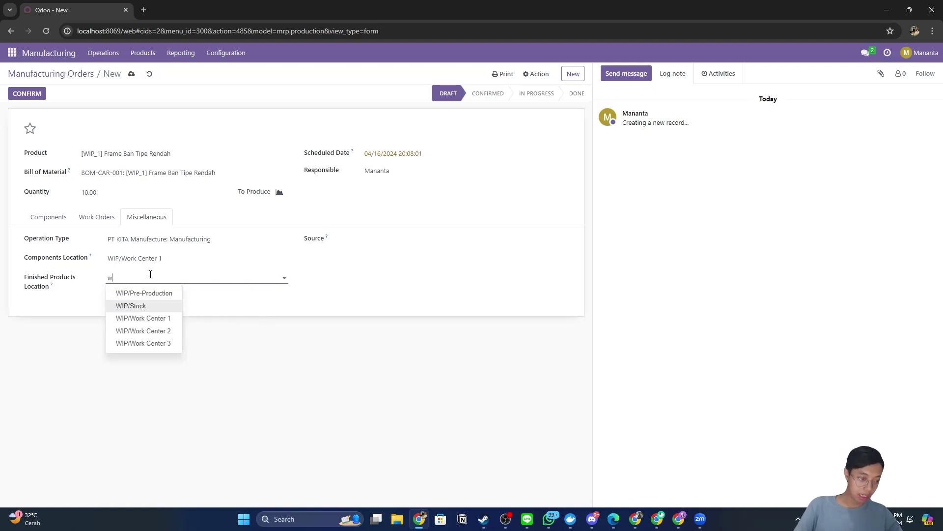
key(Return)
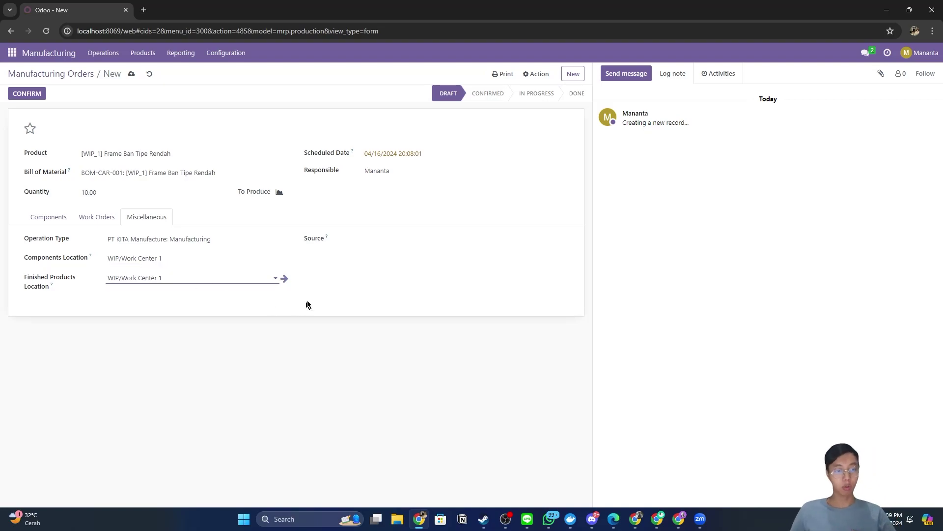
click(331, 303)
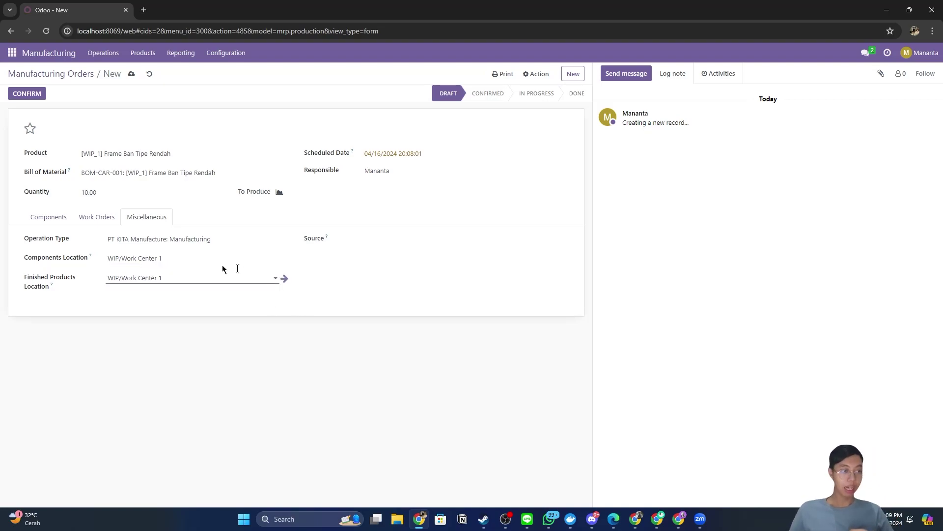
Review the order's work orders and components, then save and confirm the manufacturing order.
click(96, 216)
click(46, 217)
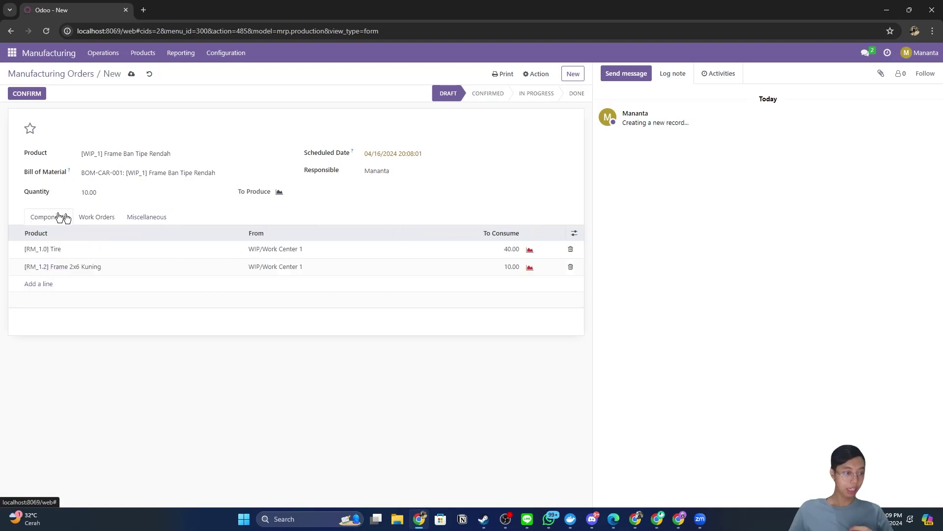
click(131, 74)
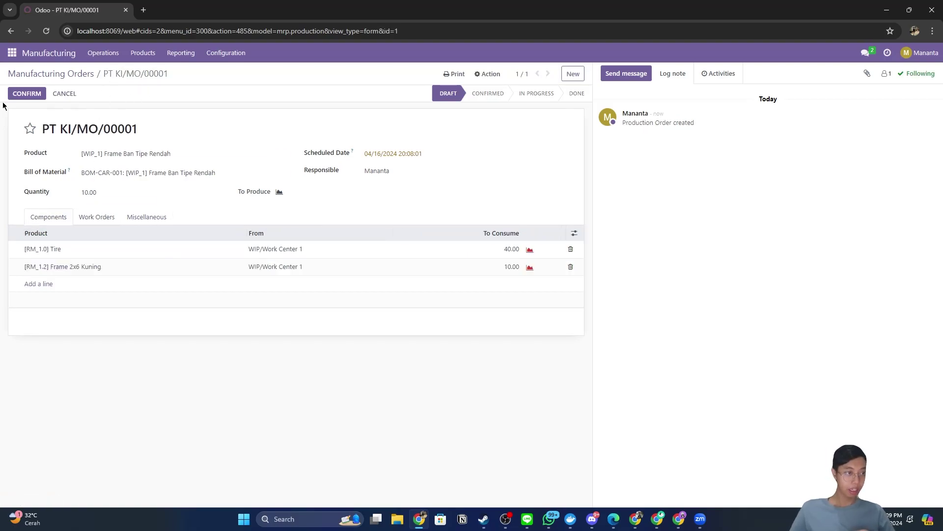
click(22, 97)
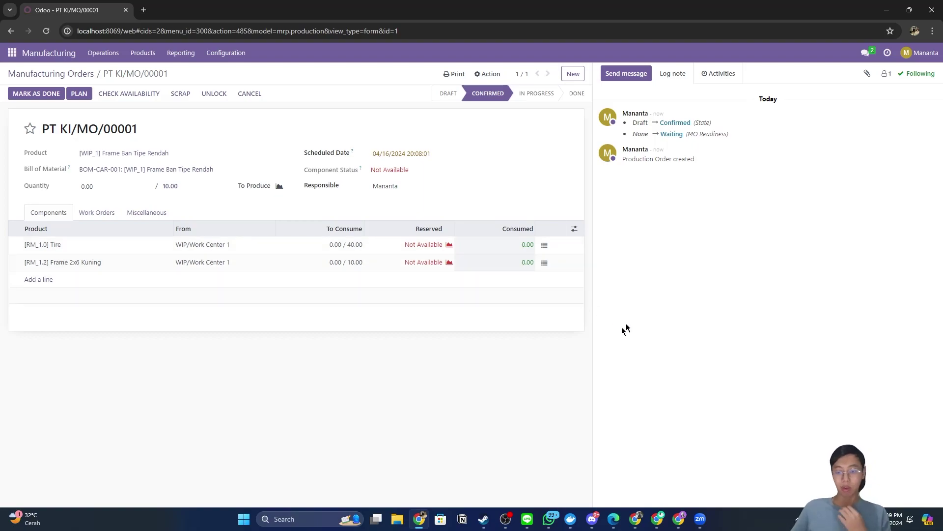
Switch to the browser window with the Inventory app and start a new transfer from the transfers list.
click(635, 519)
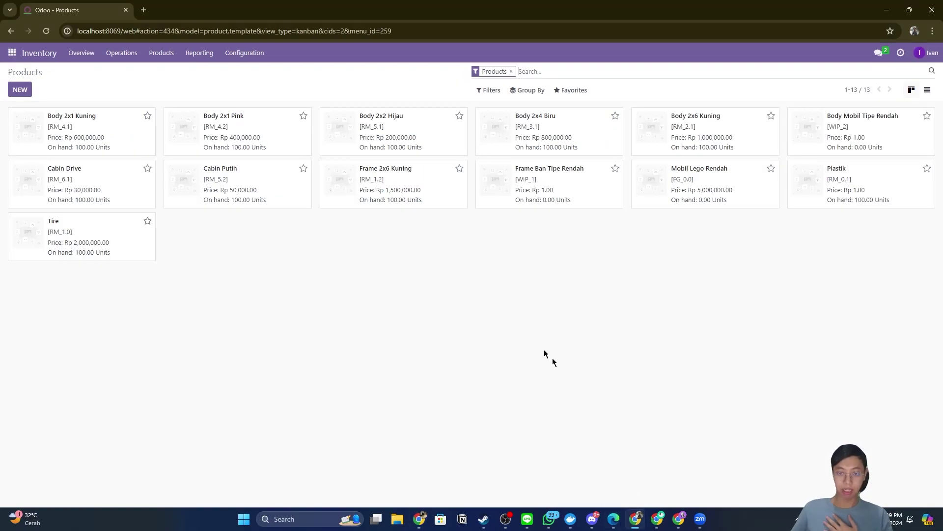
click(52, 53)
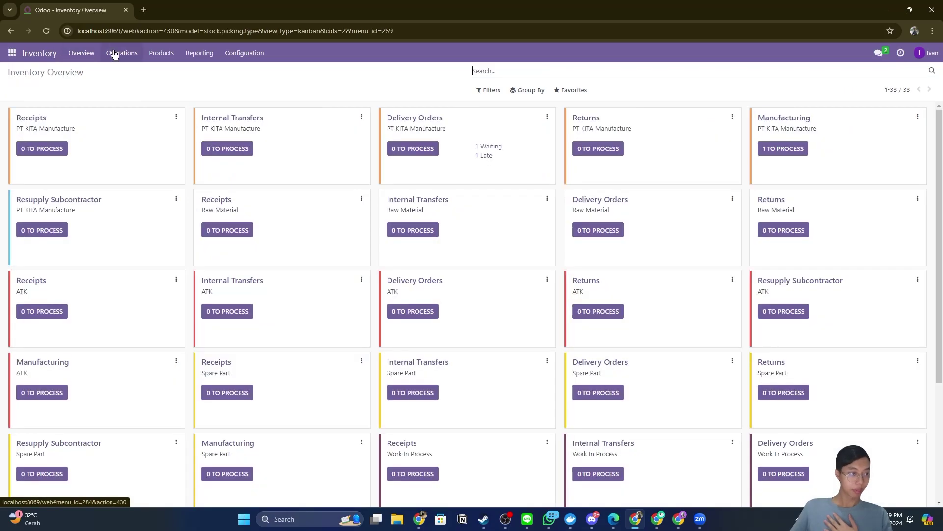
click(120, 53)
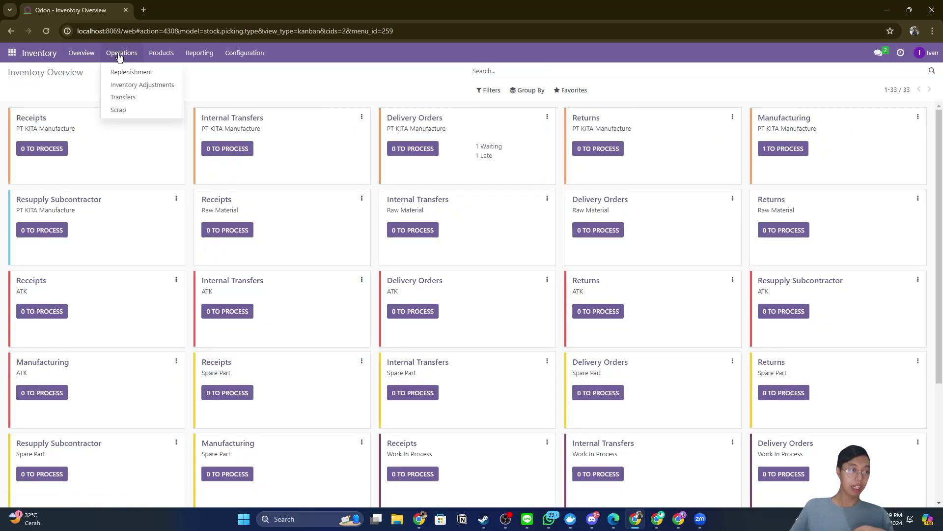
click(124, 97)
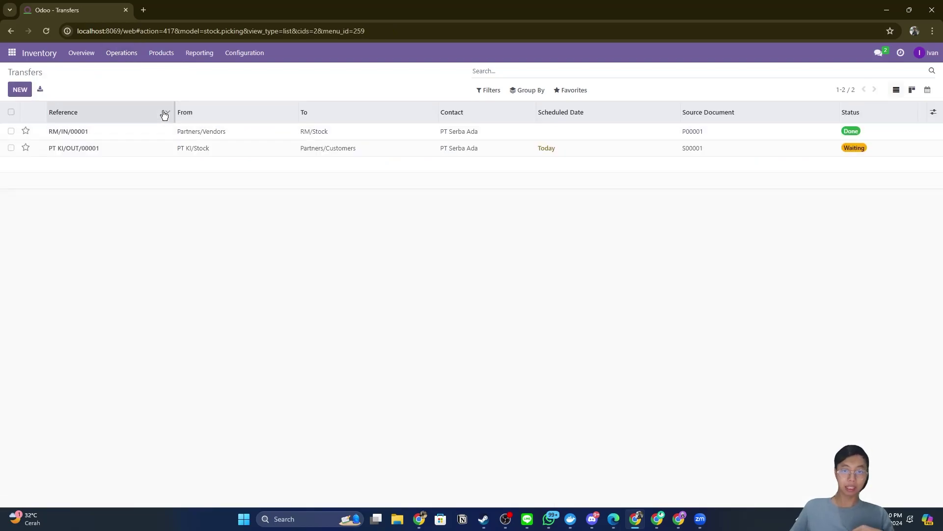
click(24, 93)
Set the transfer's contact to PT KITA Manufacture and its operation type to Raw Material: Internal Transfers.
click(169, 155)
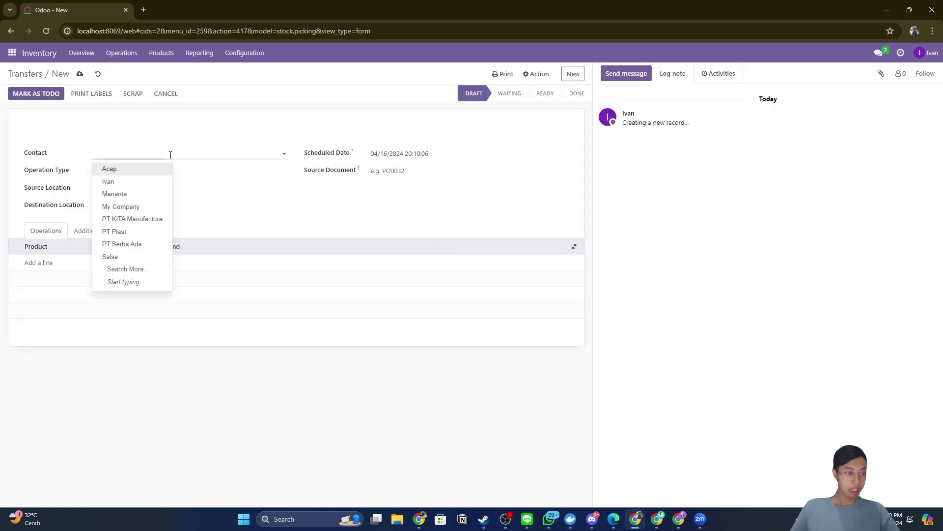
click(133, 219)
click(148, 172)
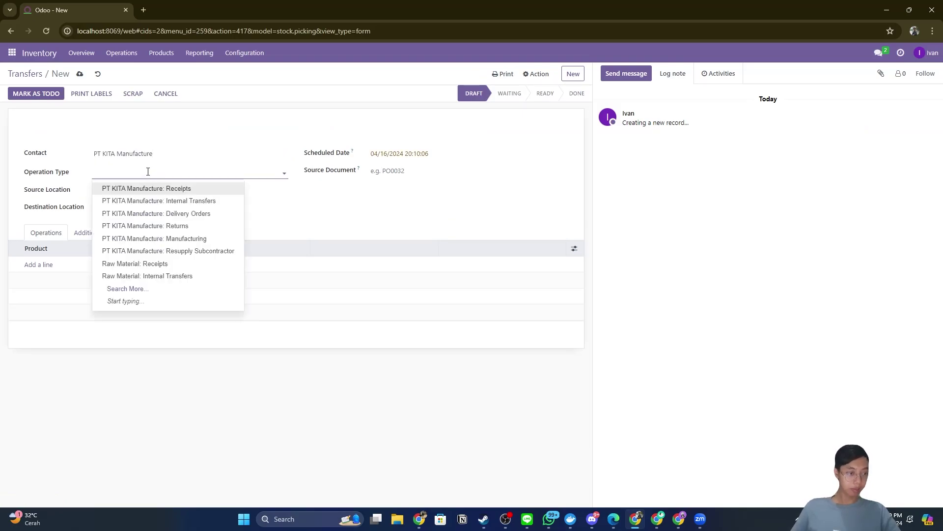
click(160, 277)
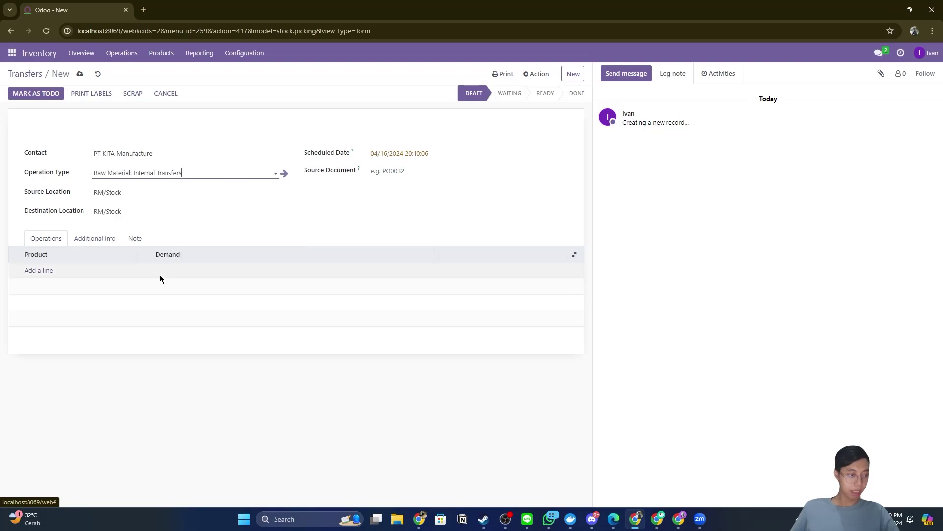
Set the transfer's source location to RM/Stock/General and its destination location to WIP/Work Center 1.
click(157, 192)
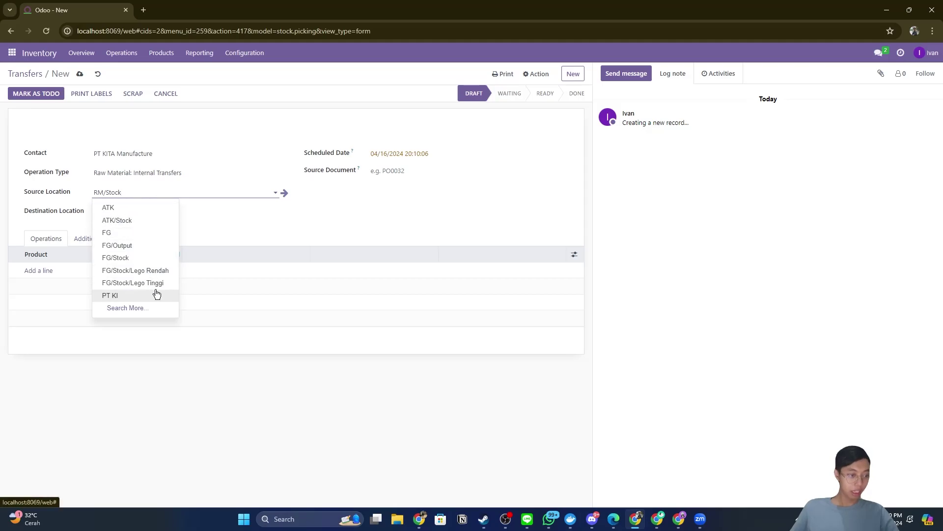
click(141, 311)
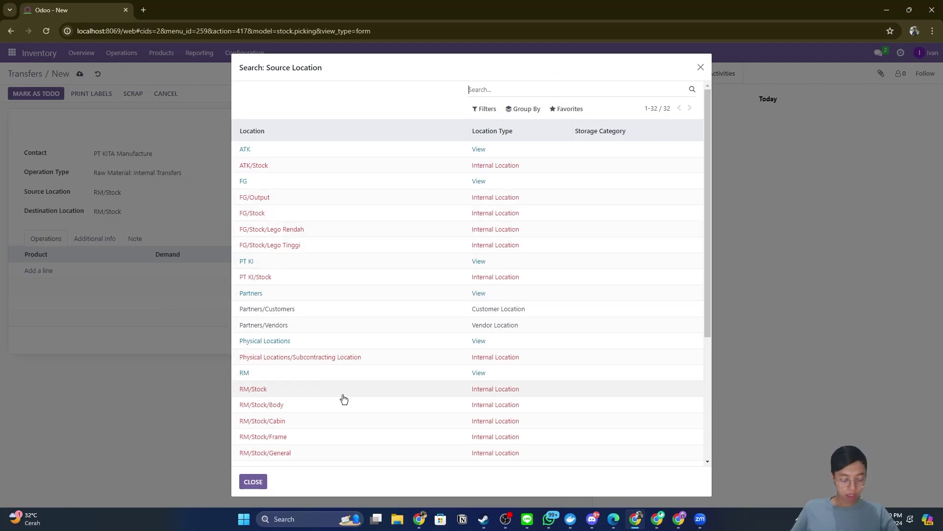
click(344, 456)
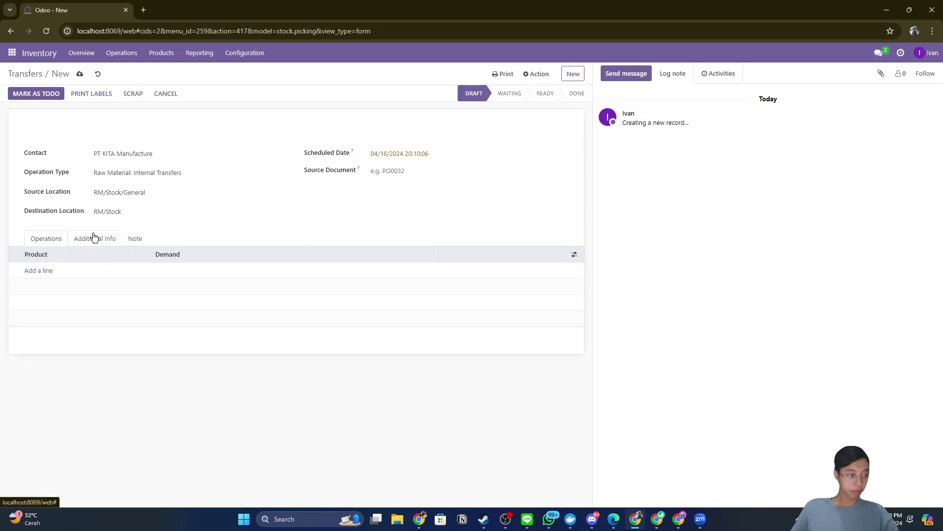
click(129, 212)
click(131, 213)
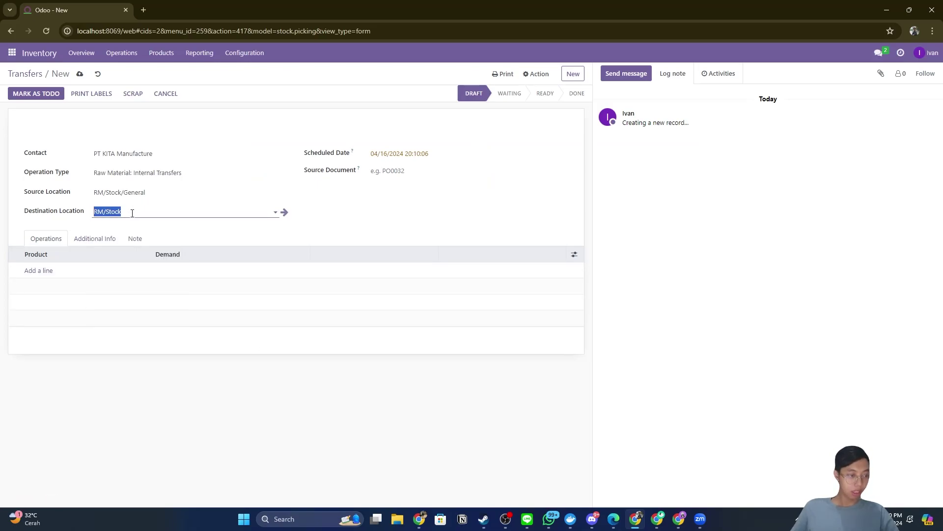
text(wip)
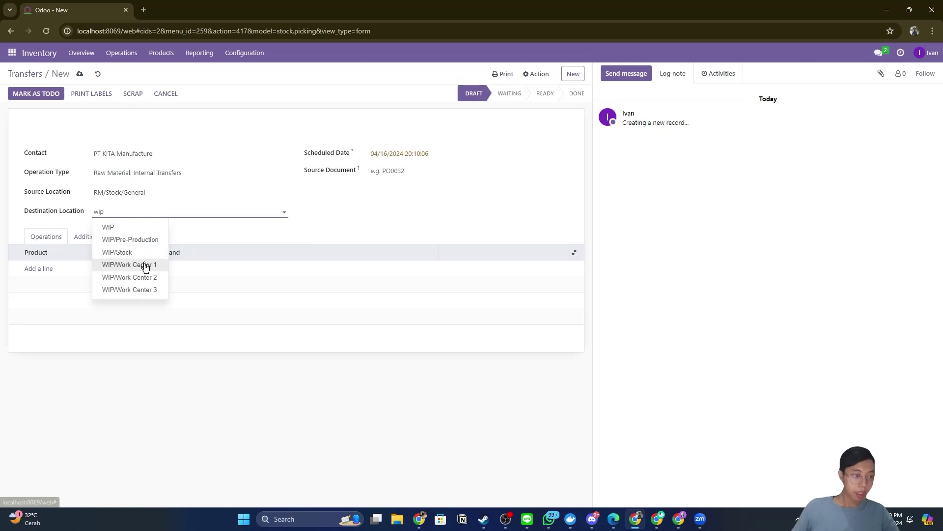
click(146, 266)
Add [RM_1.0] Tire to the transfer with a demand of 40, checking the required components on the manufacturing order.
click(37, 269)
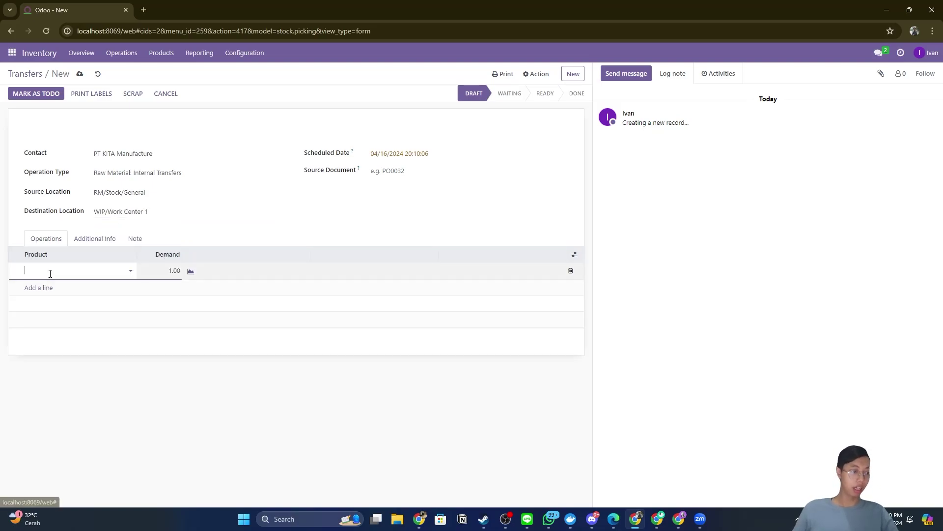
click(129, 271)
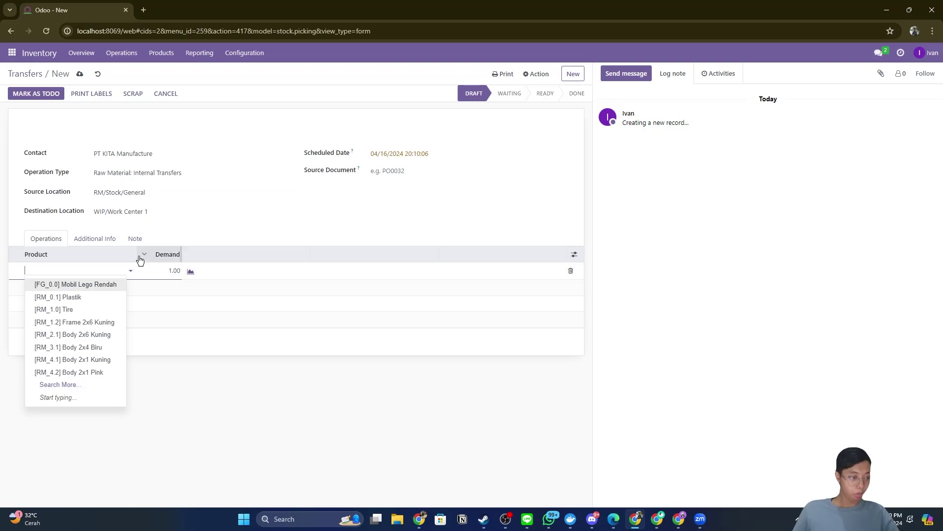
click(78, 310)
click(184, 273)
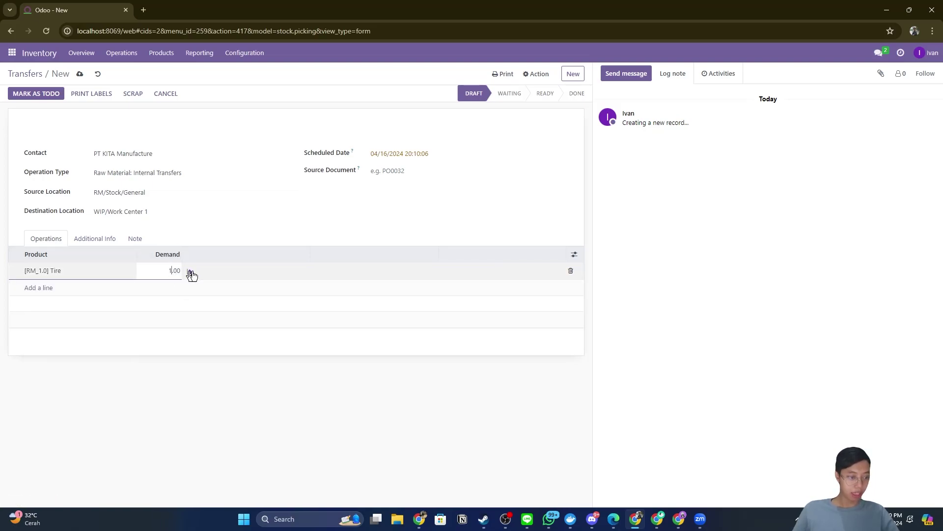
key(super+shift+s)
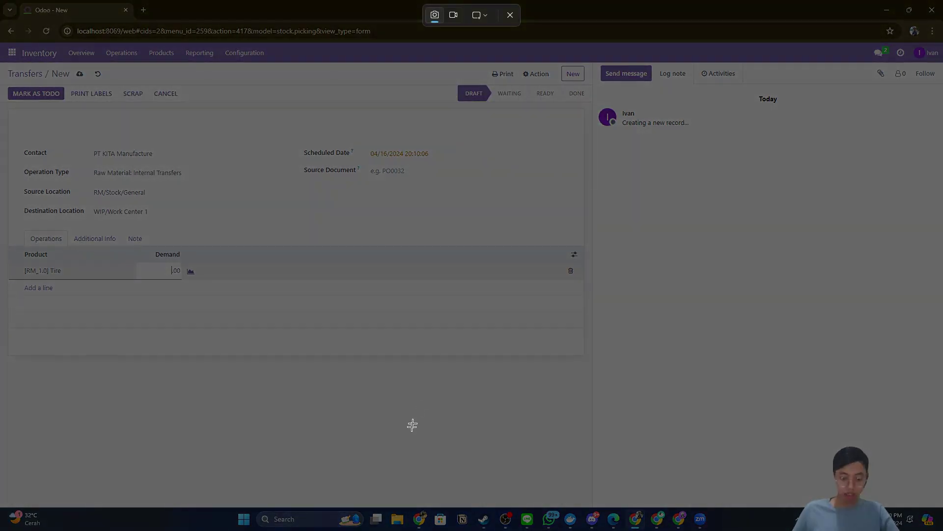
key(Escape)
key(alt+Tab)
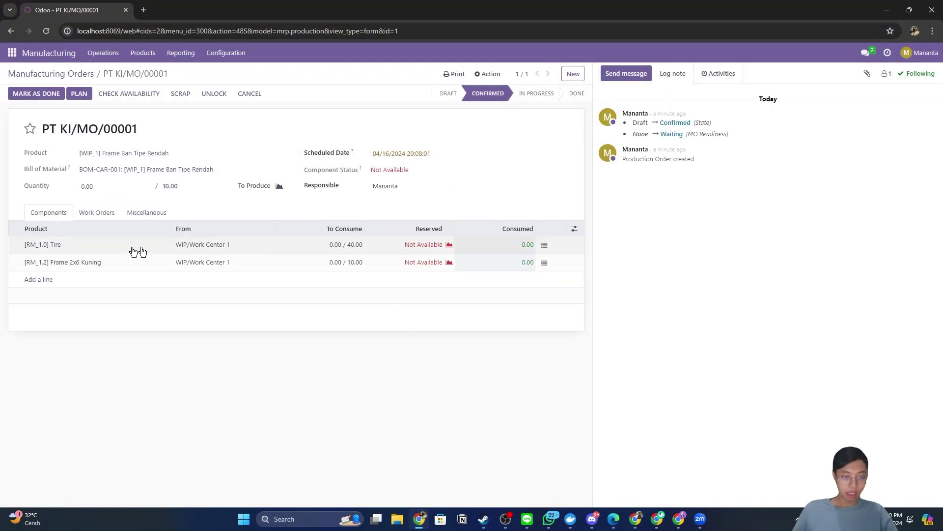
click(39, 246)
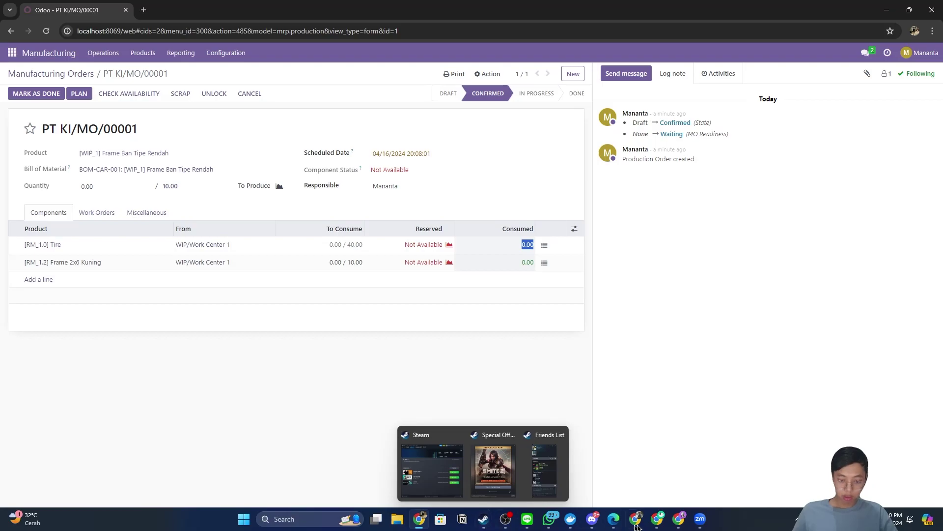
click(594, 494)
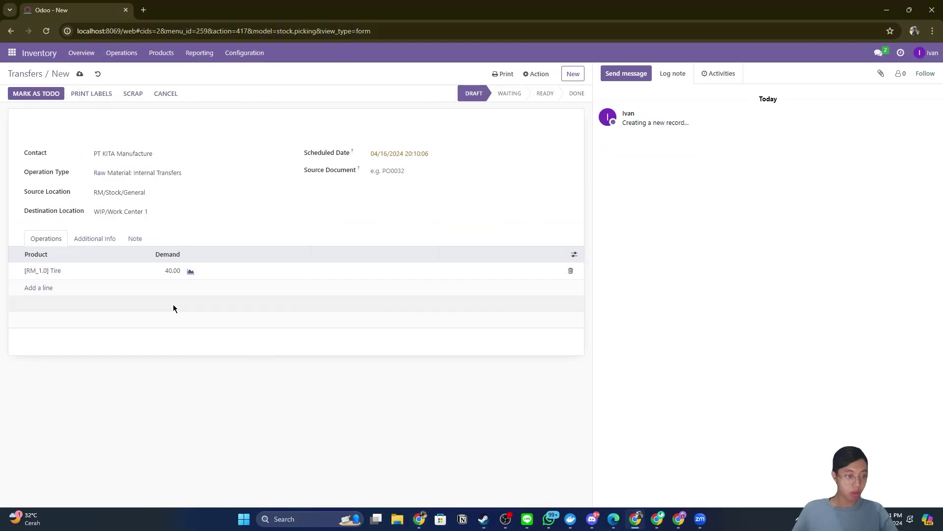
click(191, 272)
click(197, 275)
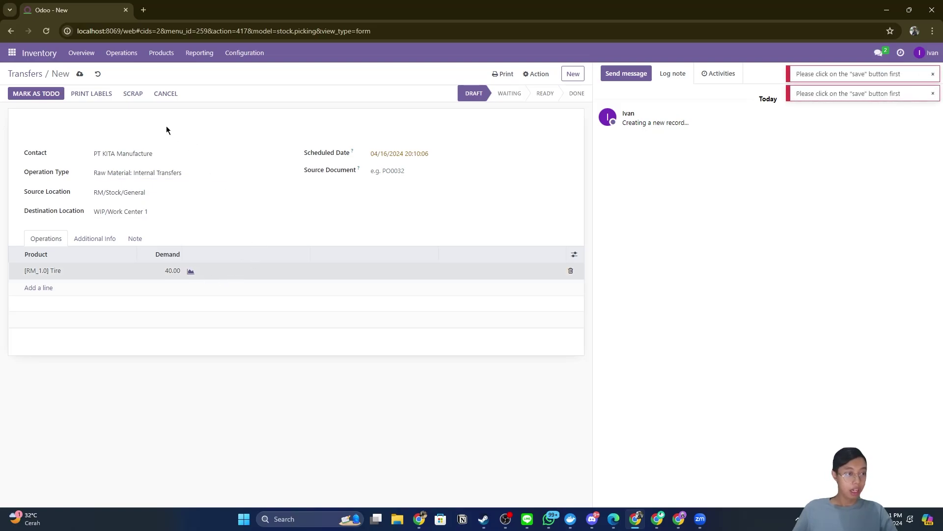
Mark the Tire transfer as to do, fill in its done quantities and validate it.
click(30, 97)
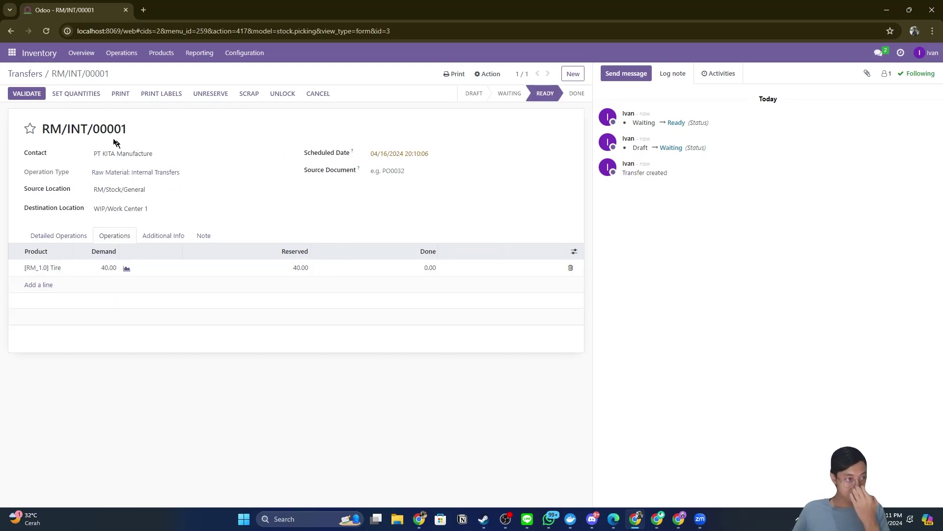
click(67, 96)
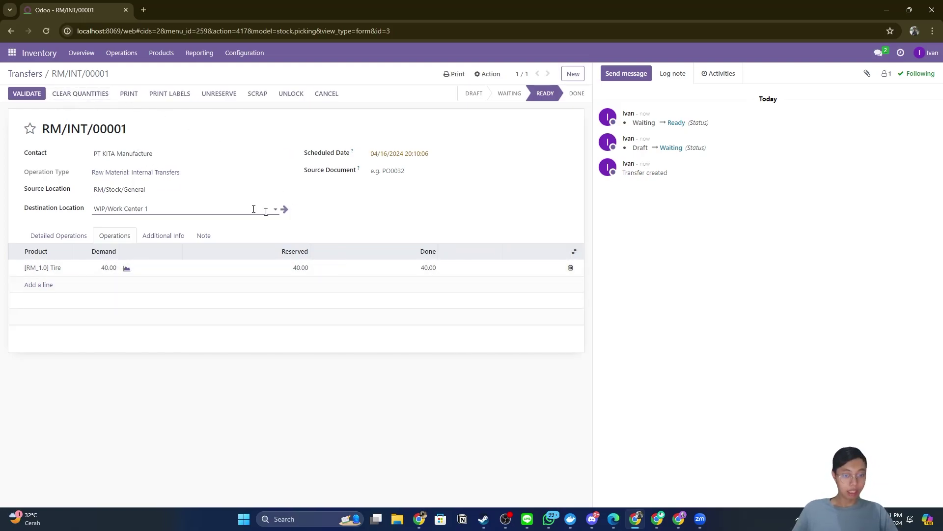
click(23, 94)
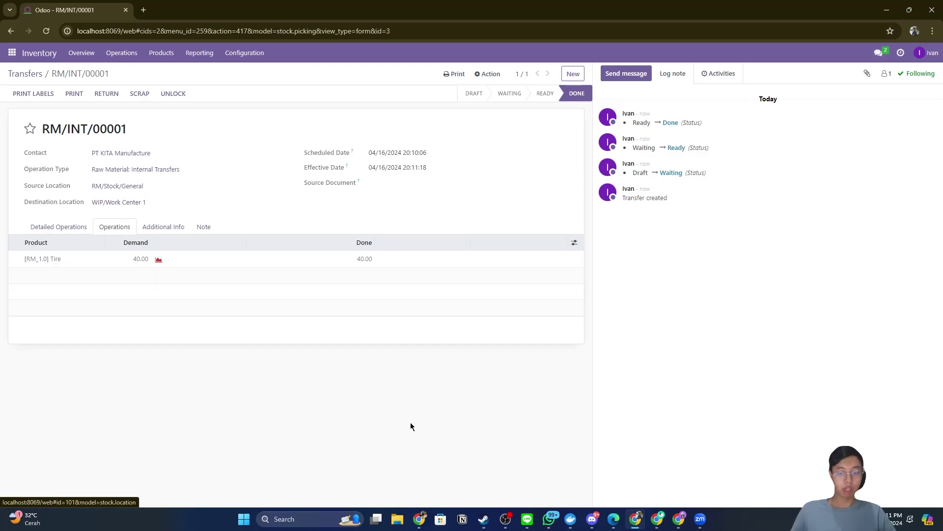
Return to the manufacturing order for [WIP_1] Frame Ban Tipe Rendah and check its component availability.
click(419, 519)
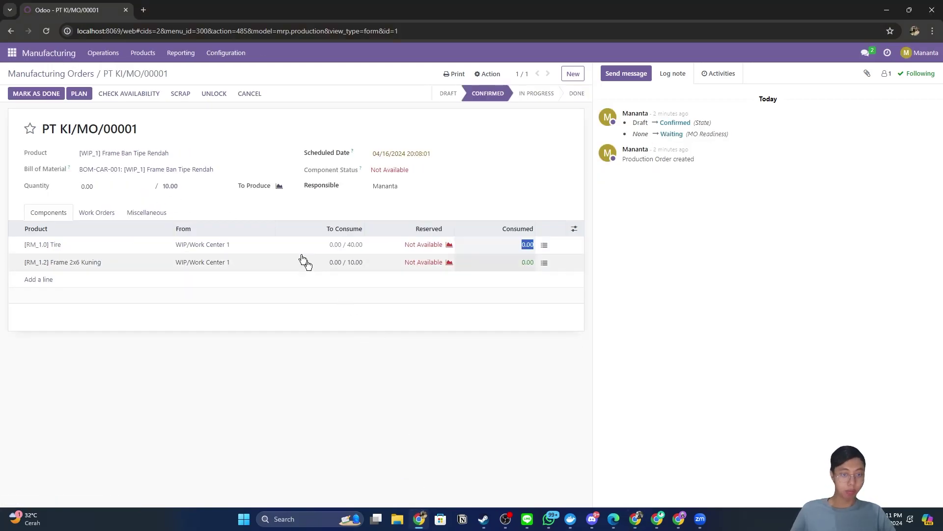
click(147, 94)
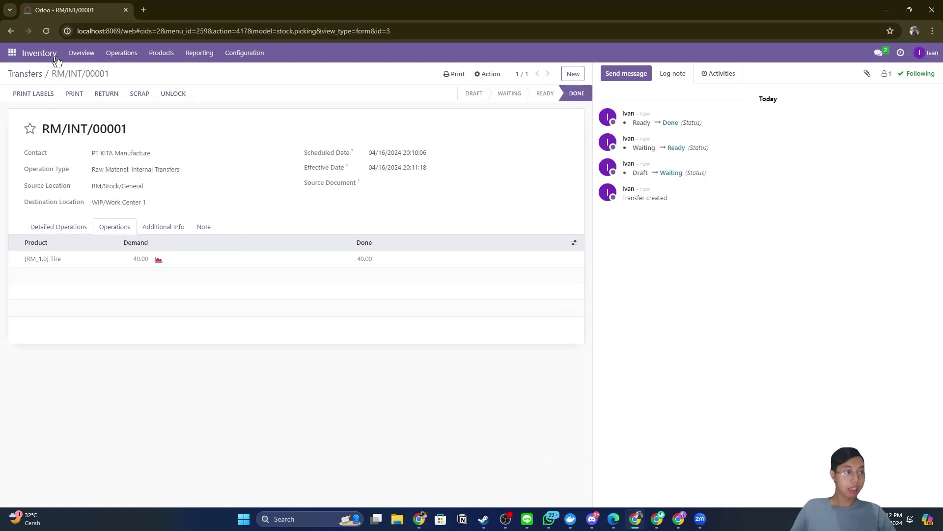
Create a new transfer with contact PT KITA Manufacture and operation type Raw Material: Internal Transfers.
click(121, 53)
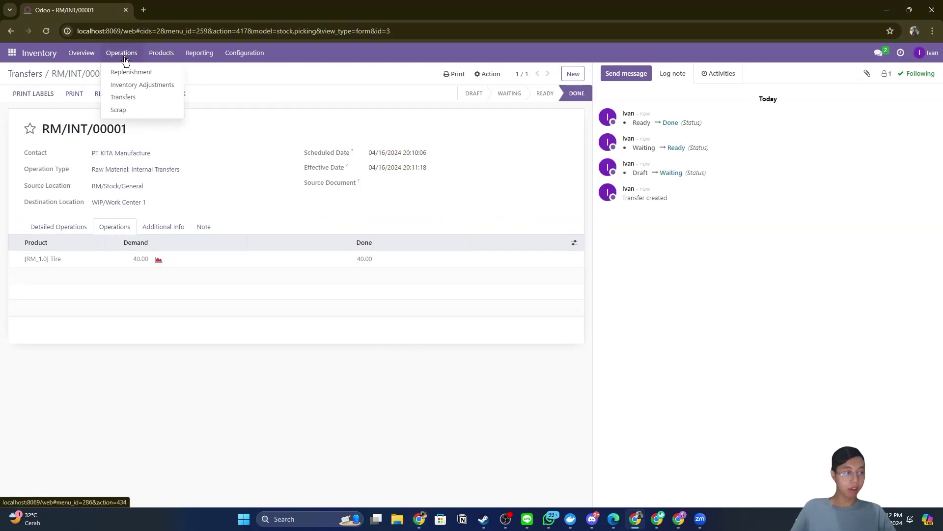
click(123, 97)
click(17, 88)
click(147, 153)
click(141, 218)
click(147, 171)
click(182, 275)
Set the transfer's source location to RM/Stock/Frame and its destination location to WIP/Work Center 1.
click(128, 192)
click(127, 308)
scroll(295, 320, down, 3)
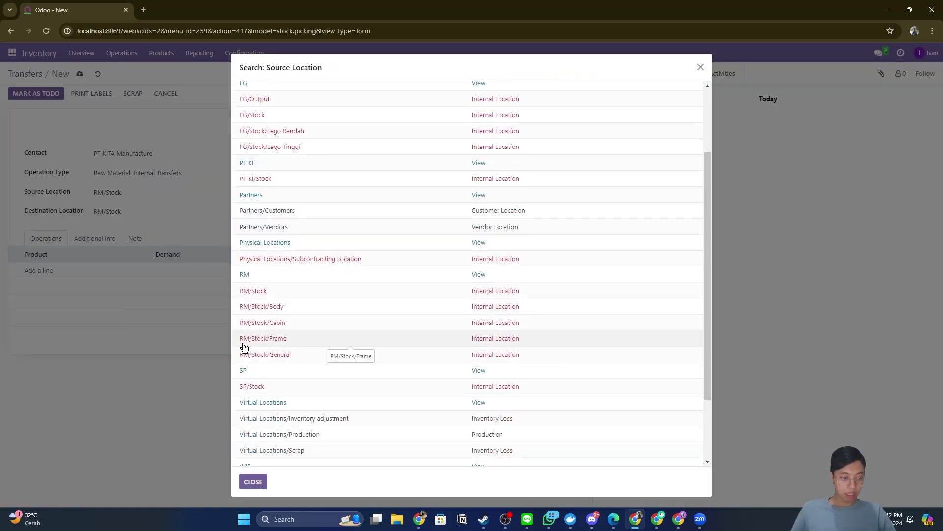
click(285, 339)
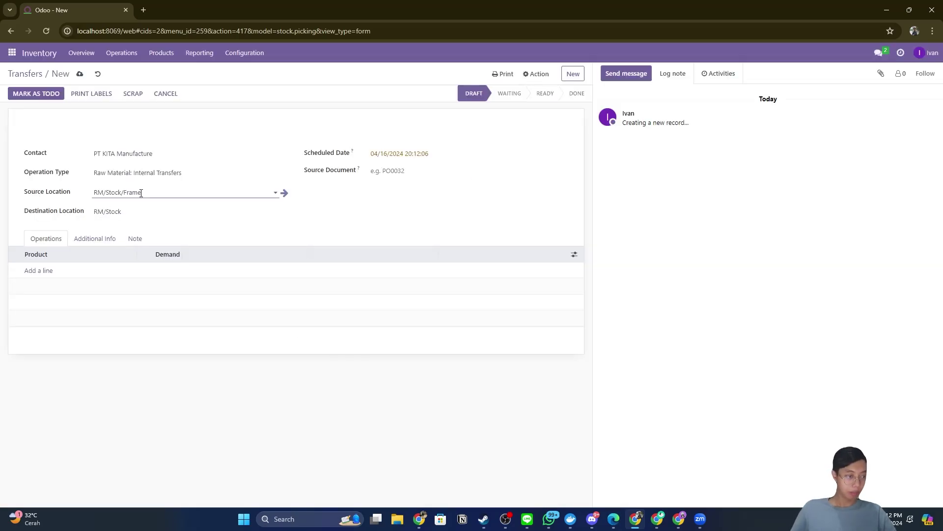
click(135, 211)
key(Escape)
text(wip)
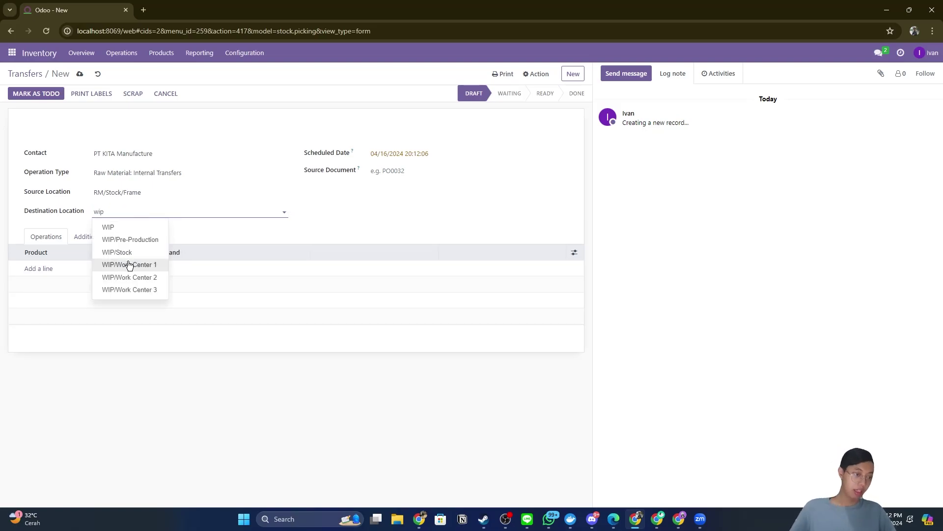
click(129, 264)
Add [RM_1.2] Frame 2x6 Kuning to the transfer with a demand of 10, and process the transfer through to validation.
click(44, 270)
click(49, 272)
click(101, 323)
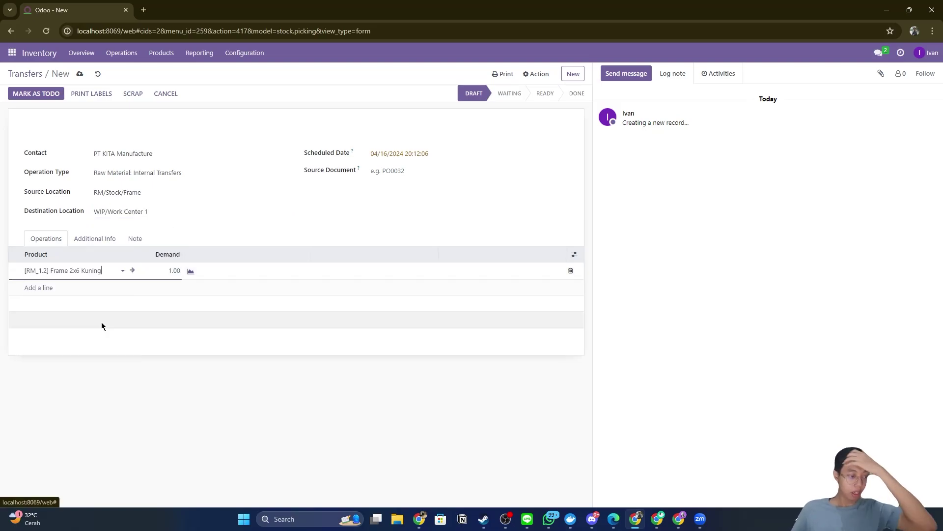
click(170, 271)
click(36, 93)
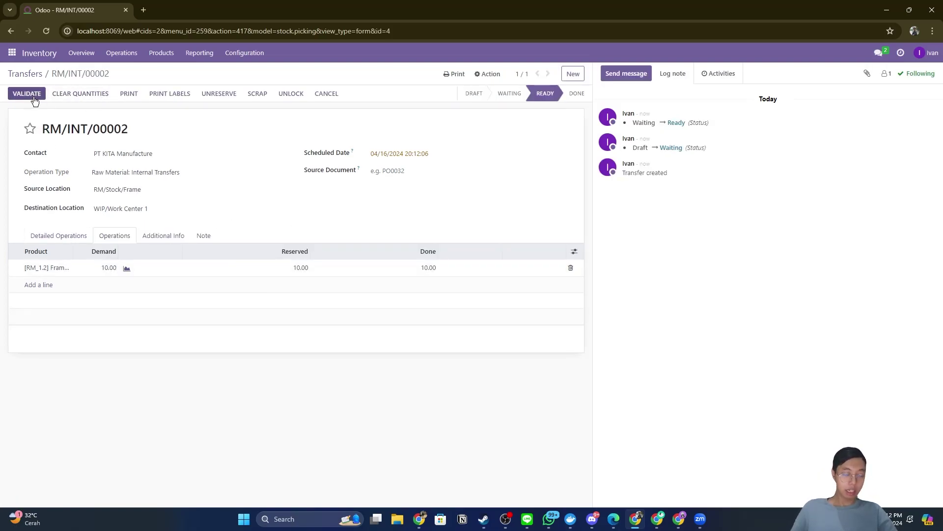
click(31, 96)
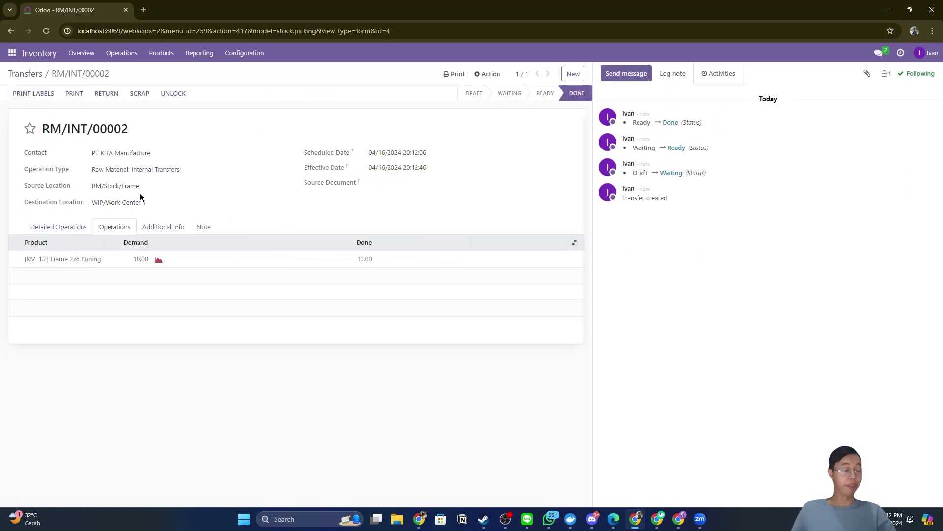
Return to the manufacturing order for [WIP_1] Frame Ban Tipe Rendah, check its component availability and plan it.
key(alt+Tab)
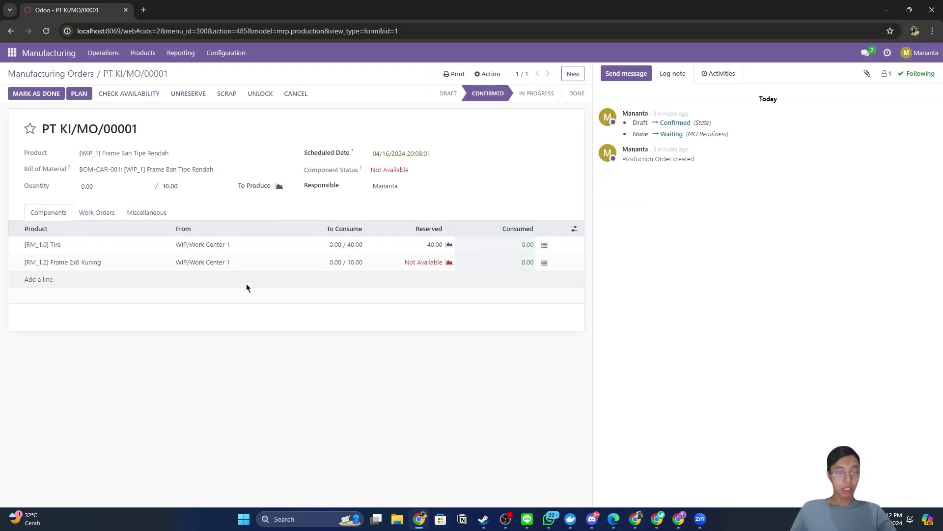
click(118, 95)
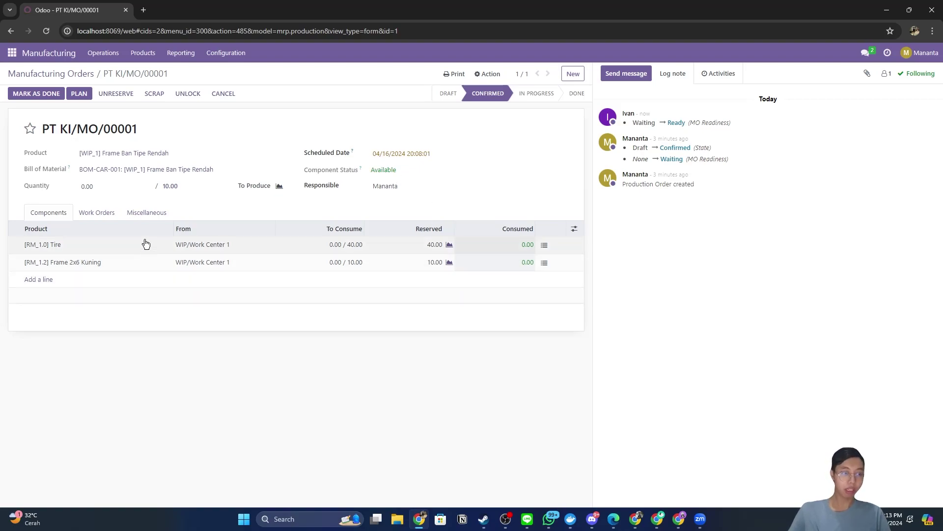
click(79, 97)
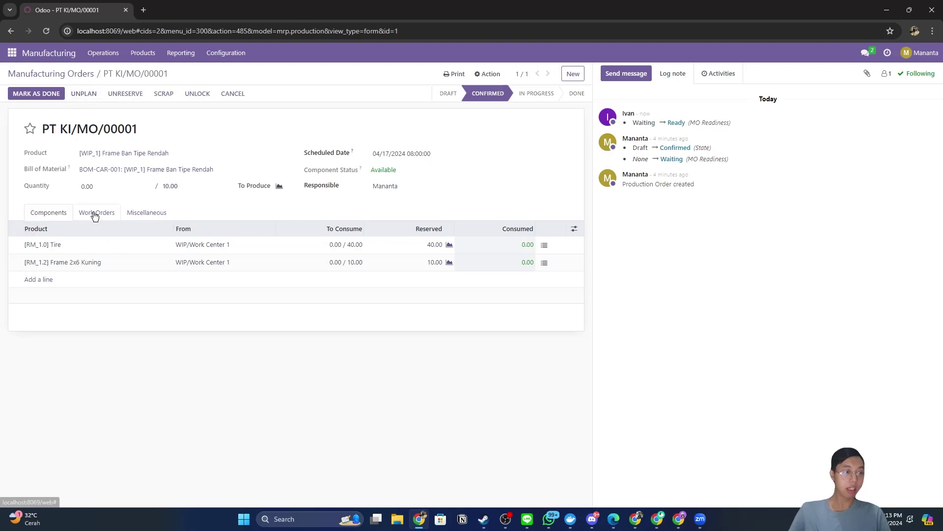
View the work orders report by work center and reopen the manufacturing order for Frame Ban Tipe Rendah.
click(213, 55)
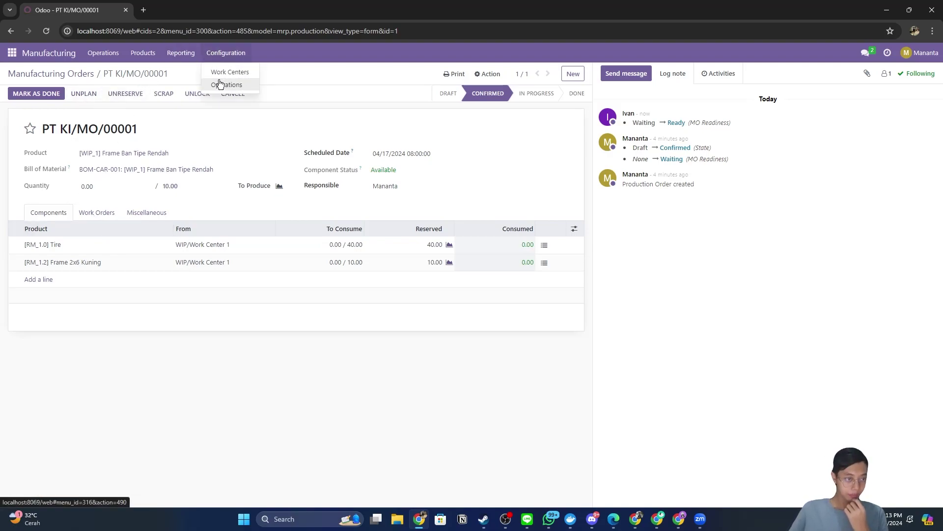
mouse_move(180, 55)
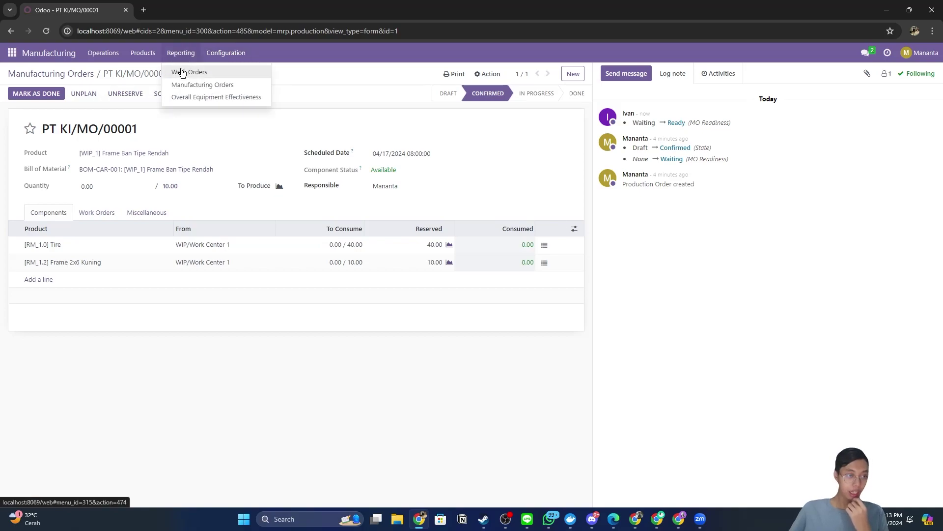
click(187, 72)
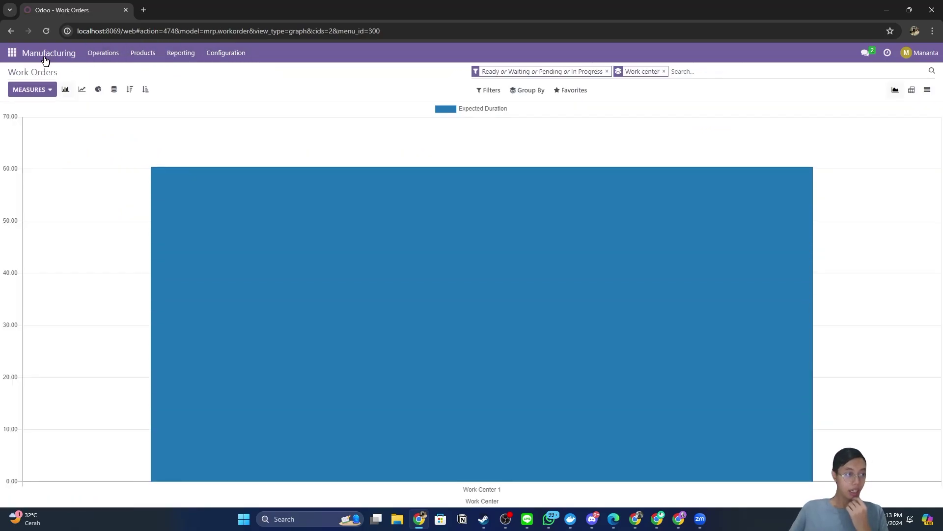
click(47, 55)
click(74, 130)
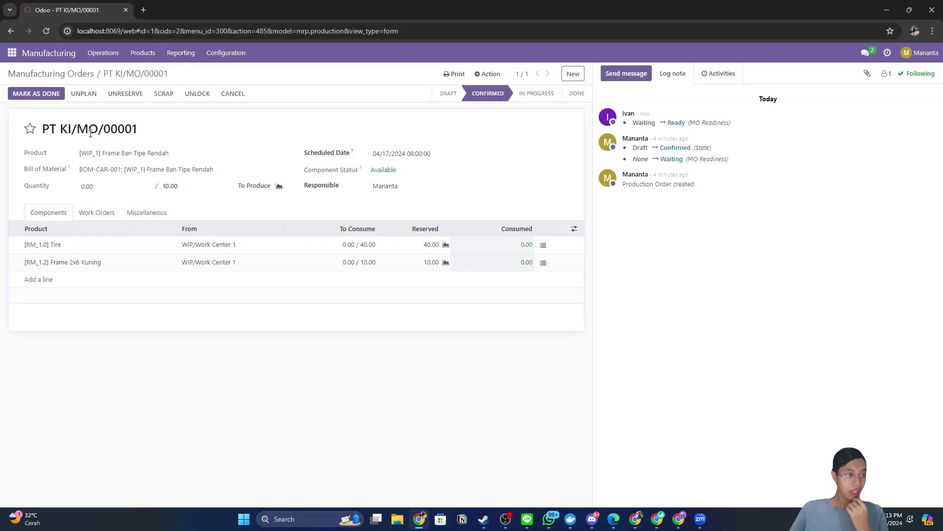
Start and finish the Work Center 1 work order, and mark the Frame Ban Tipe Rendah manufacturing order as done.
click(101, 215)
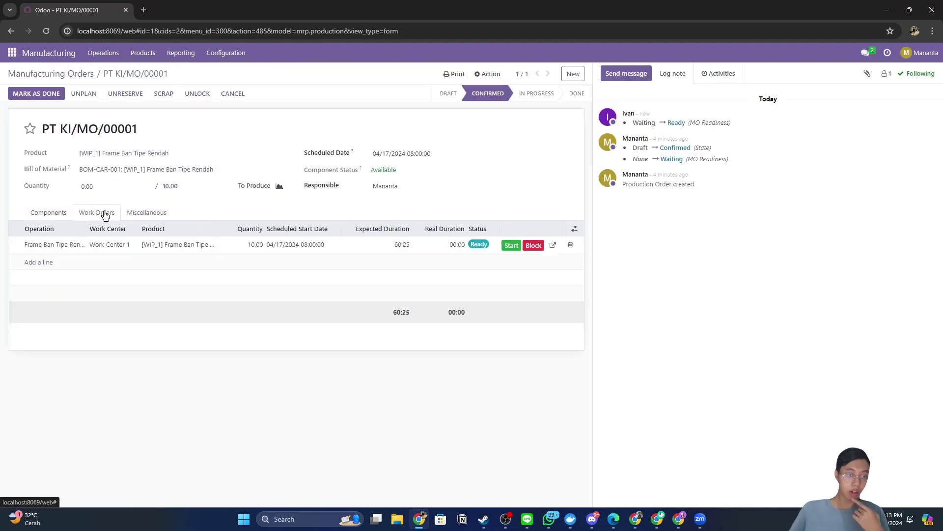
click(510, 246)
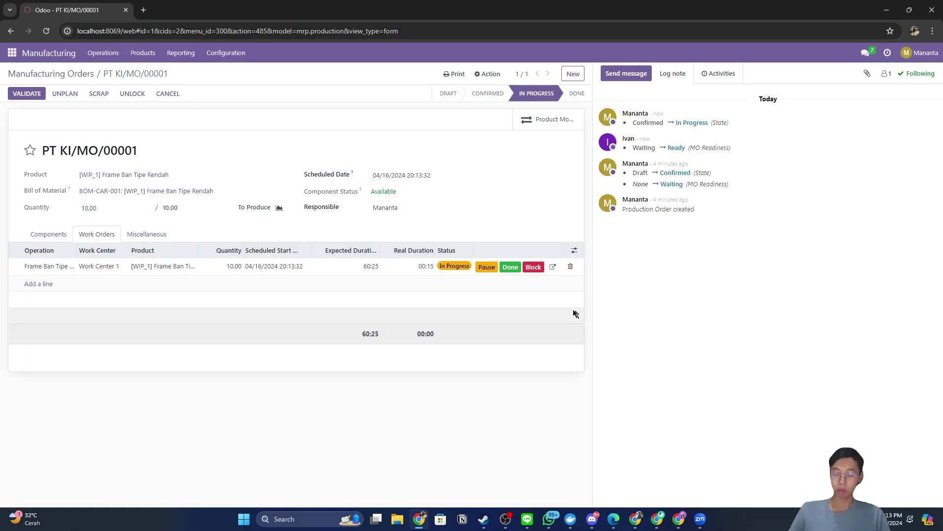
click(510, 268)
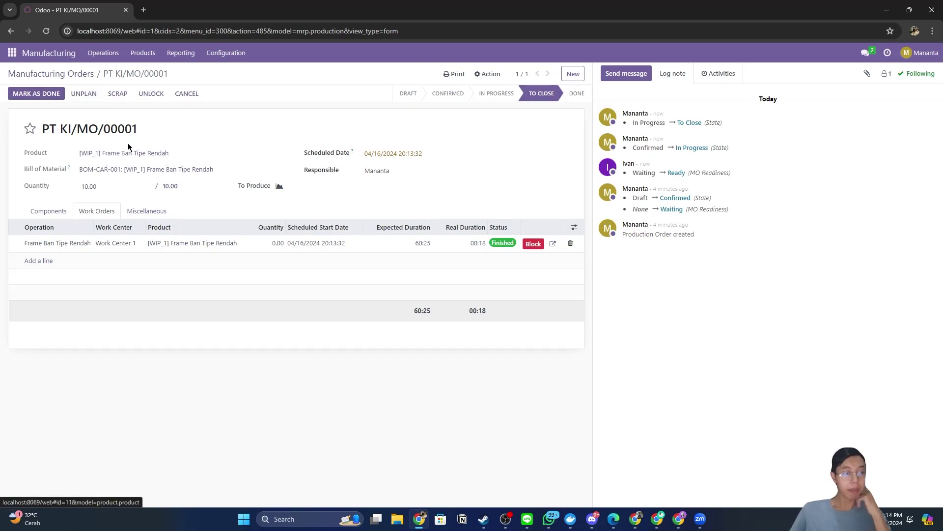
click(30, 93)
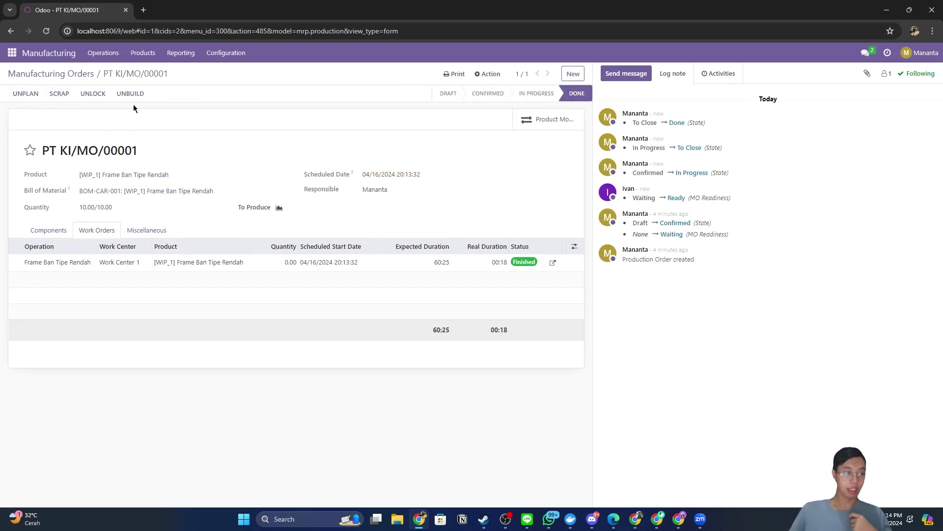
Check the on-hand stock of product [WIP_1] Frame Ban Tipe Rendah by location, without the My Counts filter.
click(149, 54)
click(163, 72)
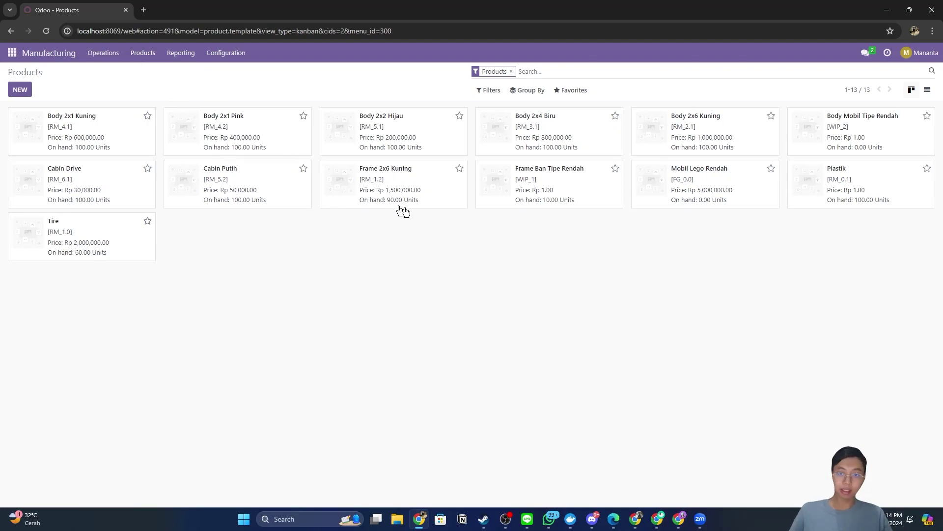
click(570, 188)
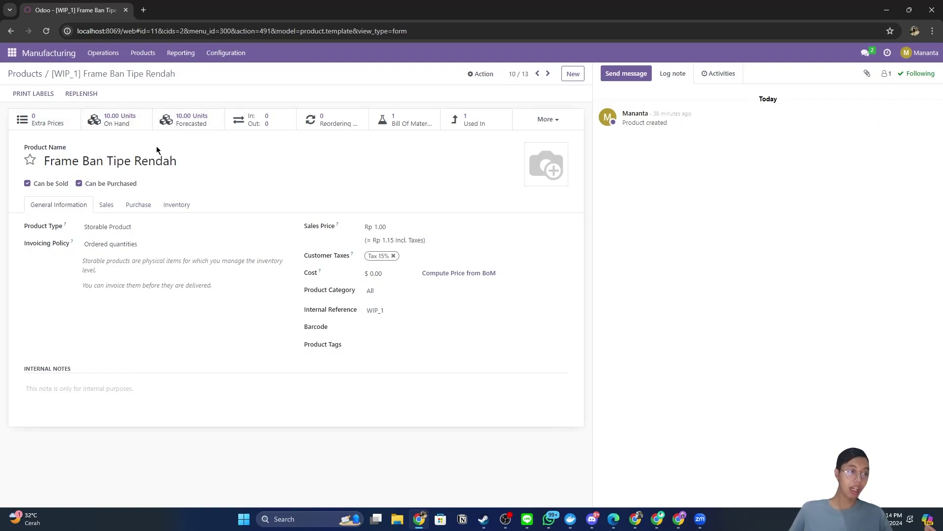
click(135, 126)
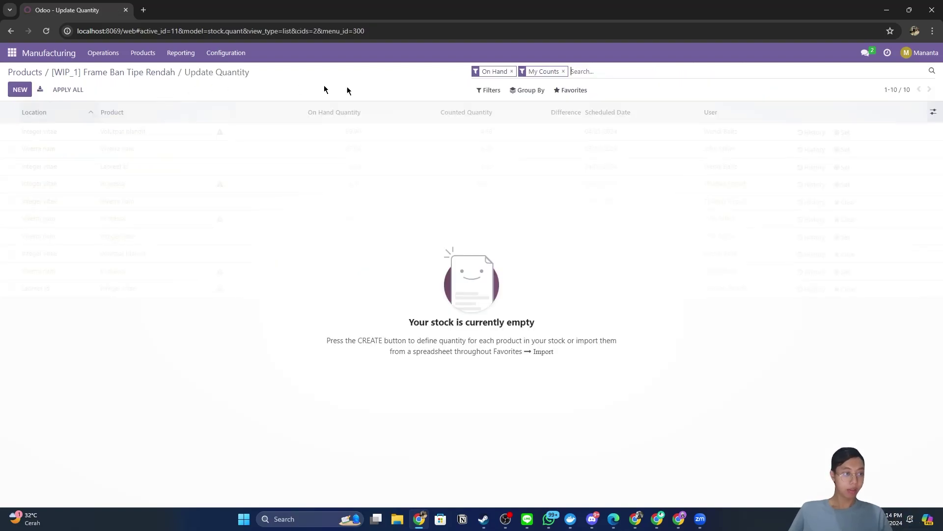
click(563, 72)
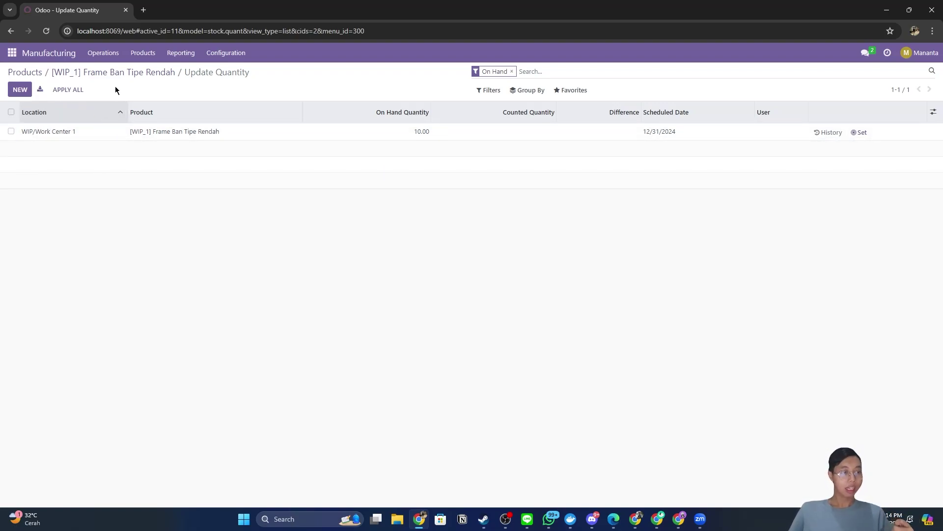
Remove the To Do filter from the manufacturing orders and review the completed Frame Ban Tipe Rendah order.
click(68, 57)
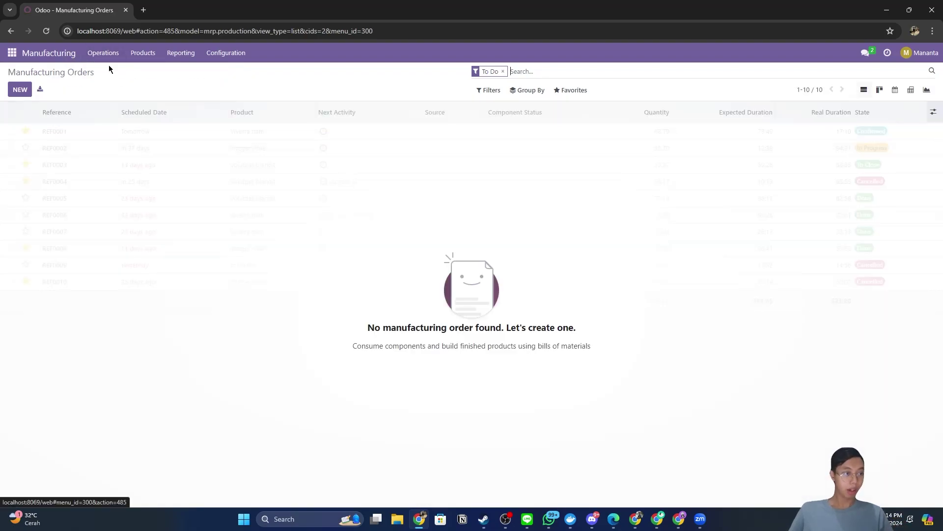
click(503, 72)
click(219, 141)
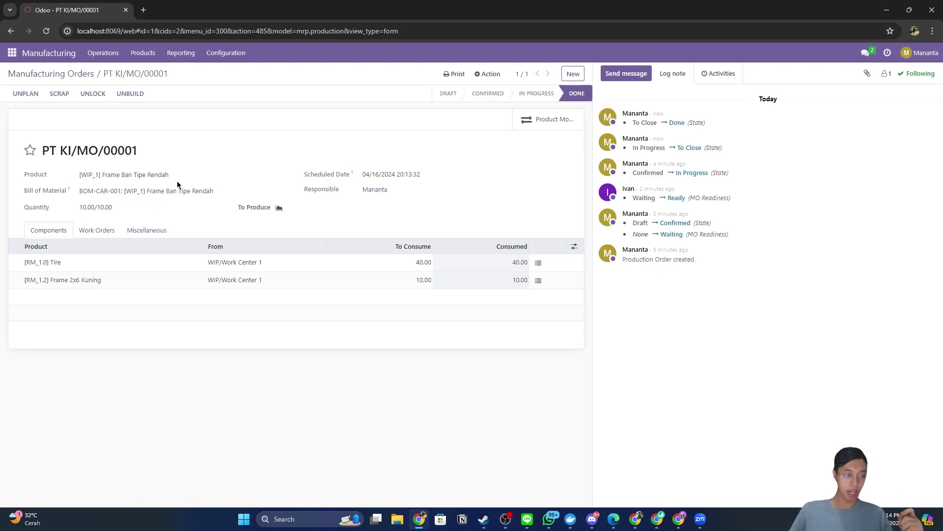
Create a new manufacturing order for product [WIP_2] Body Mobil Tipe Rendah.
click(73, 74)
click(19, 91)
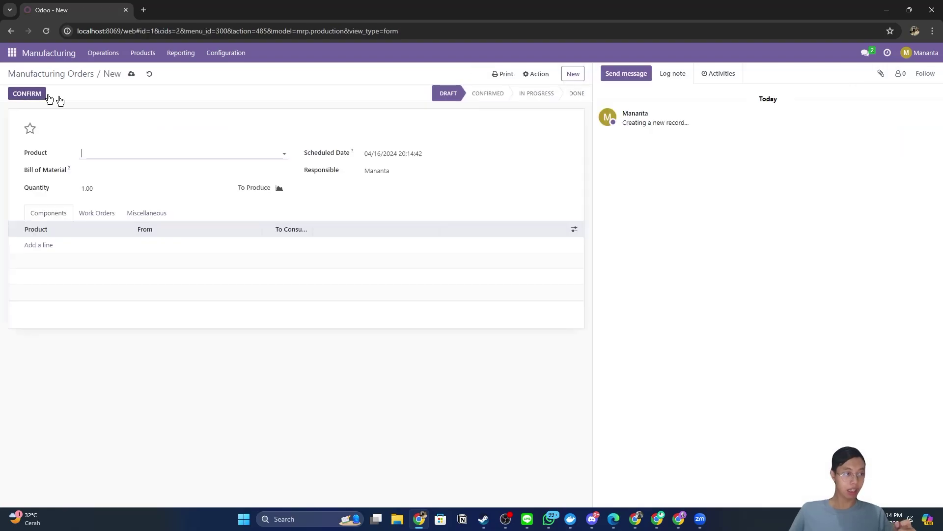
click(192, 155)
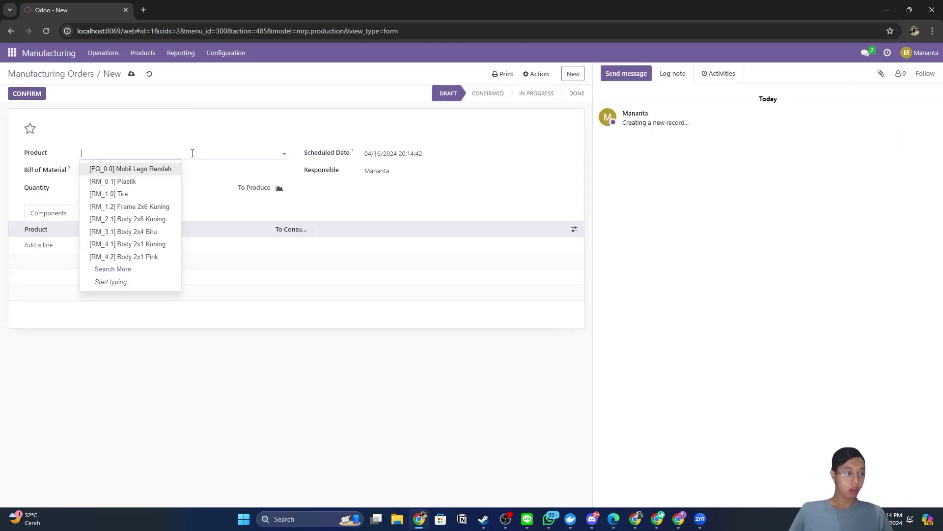
text(w)
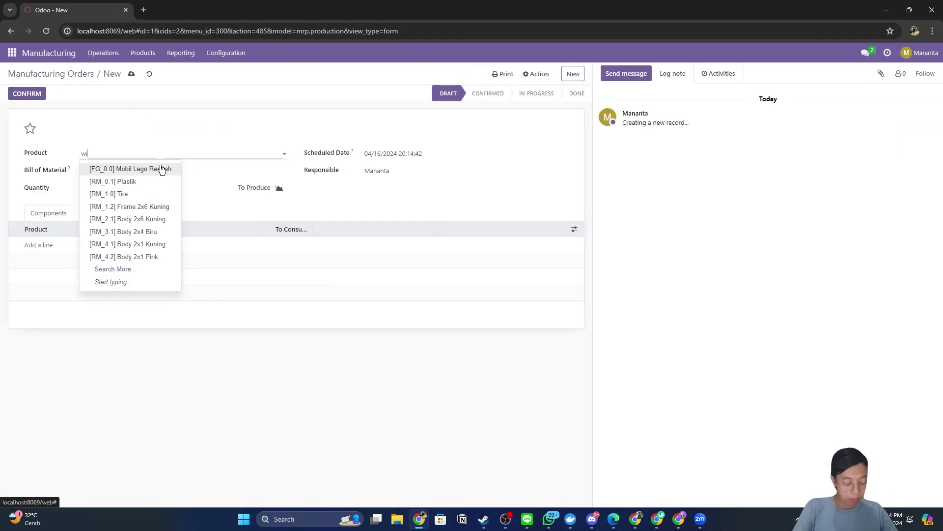
text(ip)
click(139, 181)
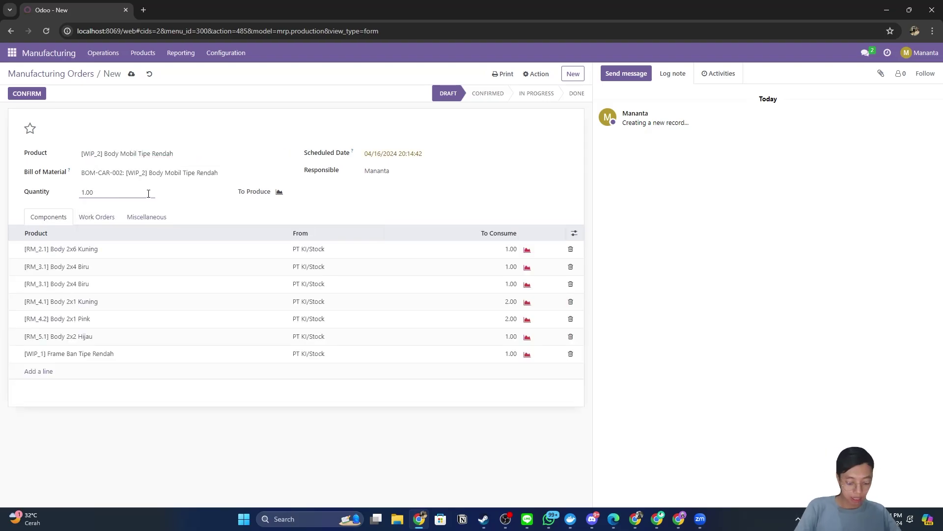
Set the order's quantity to 10 and components location to WIP/Work Center 2, and choose its finished products location.
click(97, 217)
click(147, 217)
click(147, 258)
click(154, 371)
click(295, 409)
click(127, 277)
click(140, 392)
click(309, 407)
Review the components of the Body Mobil Tipe Rendah manufacturing order and confirm the order.
click(49, 217)
click(123, 220)
click(64, 217)
click(26, 93)
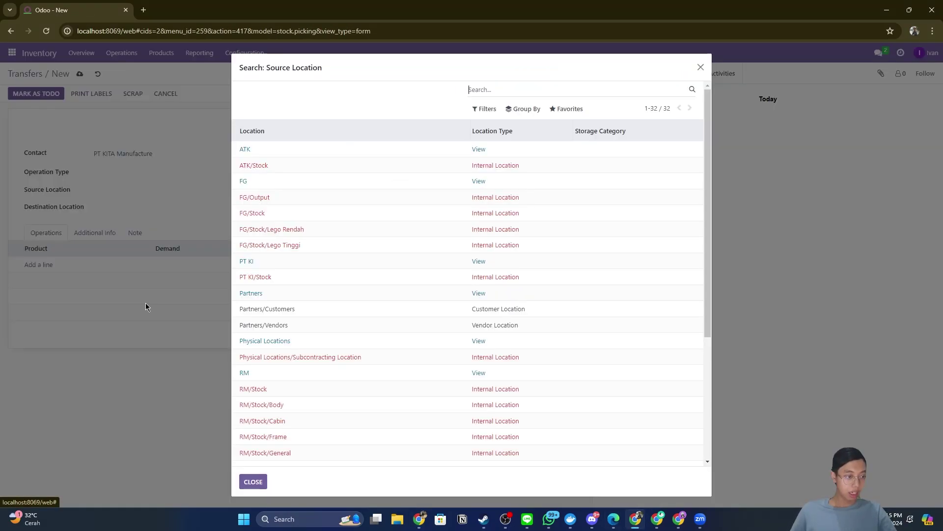
Set the new PT KITA Manufacture transfer's operation type to Raw Material: Internal Transfers.
click(145, 303)
click(128, 172)
click(163, 274)
Set the transfer's source location to RM/Stock/Body and its destination location to WIP/Work Center 2.
click(148, 191)
click(134, 307)
click(318, 392)
click(216, 211)
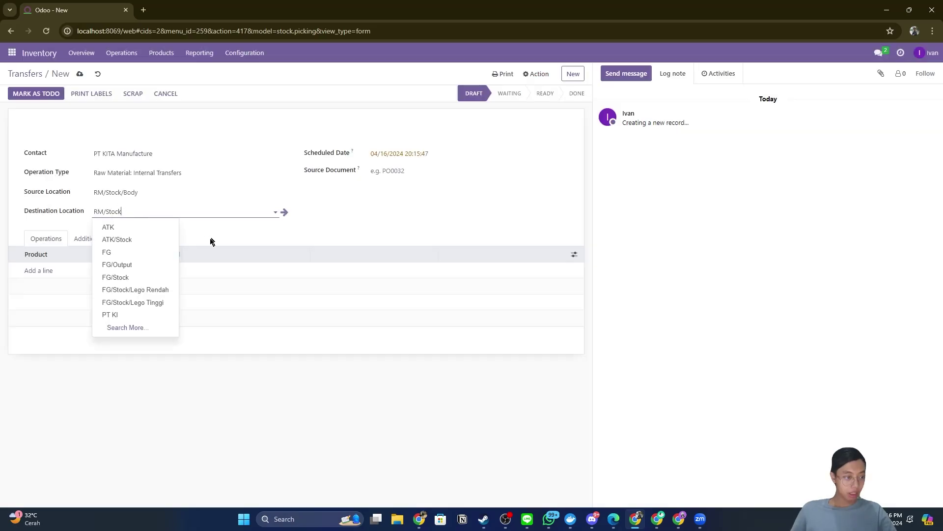
click(158, 280)
Add Body 2x6 Kuning, Body 2x4 Biru, Body 2x1 Kuning, Body 2x1 Pink and Body 2x2 Hijau to the transfer.
click(38, 270)
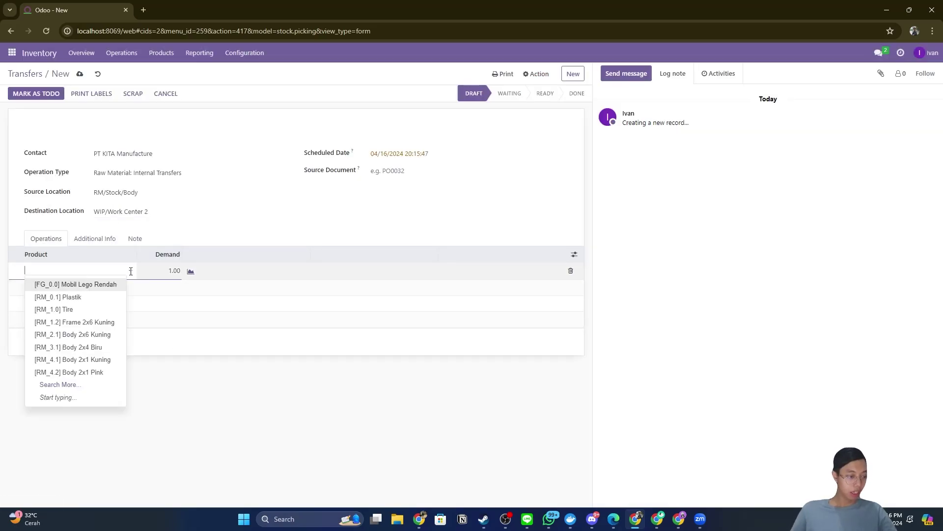
click(110, 334)
click(44, 287)
click(68, 362)
click(46, 305)
click(94, 390)
click(38, 322)
click(49, 423)
click(39, 340)
click(40, 467)
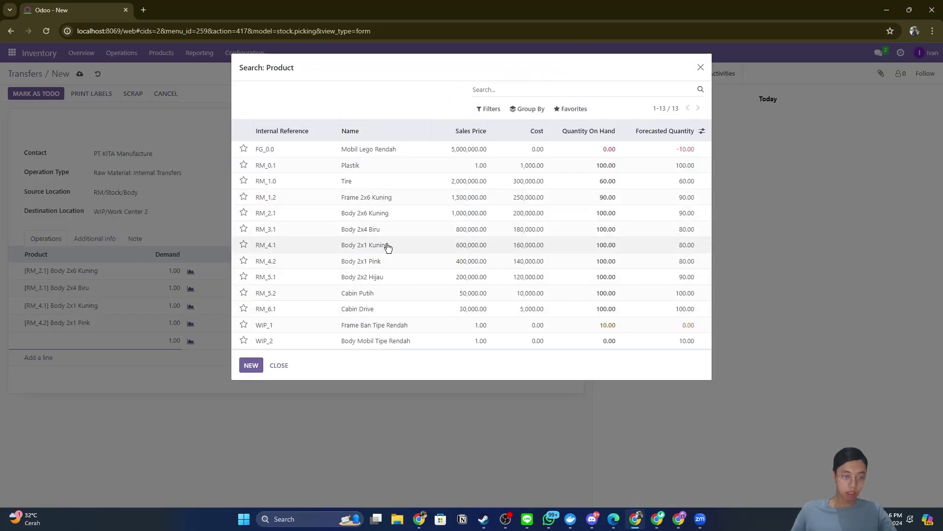
click(387, 261)
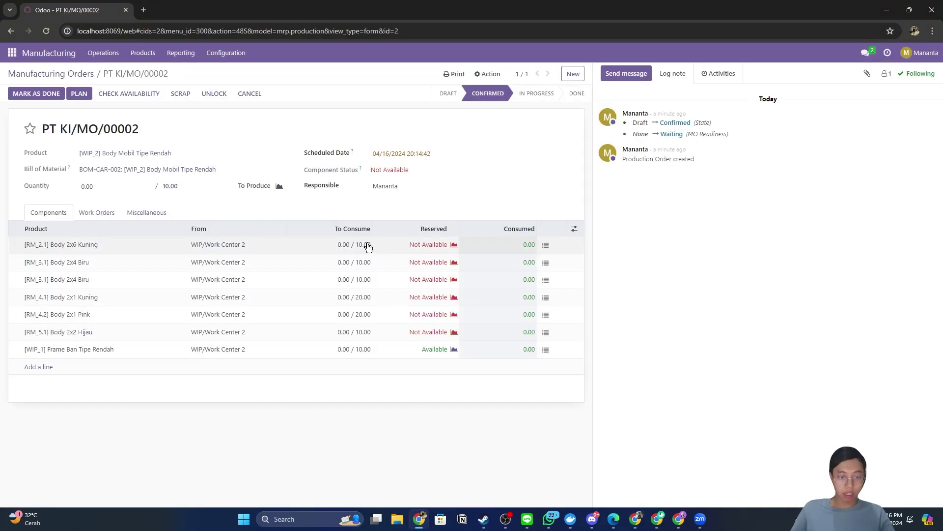
Set the demand to 10 for Body 2x6 Kuning, 2x4 Biru and 2x2 Hijau, and 20 for Body 2x1 Kuning and 2x1 Pink.
click(635, 518)
text(10)
key(Return)
text(10)
key(Return)
text(2000)
key(Return)
click(178, 306)
text(20)
key(Return)
text(20)
key(Return)
text(10)
click(183, 389)
Mark the body parts transfer as to do, validate it, and check component availability on the Body Mobil Tipe Rendah manufacturing order.
click(36, 94)
click(25, 93)
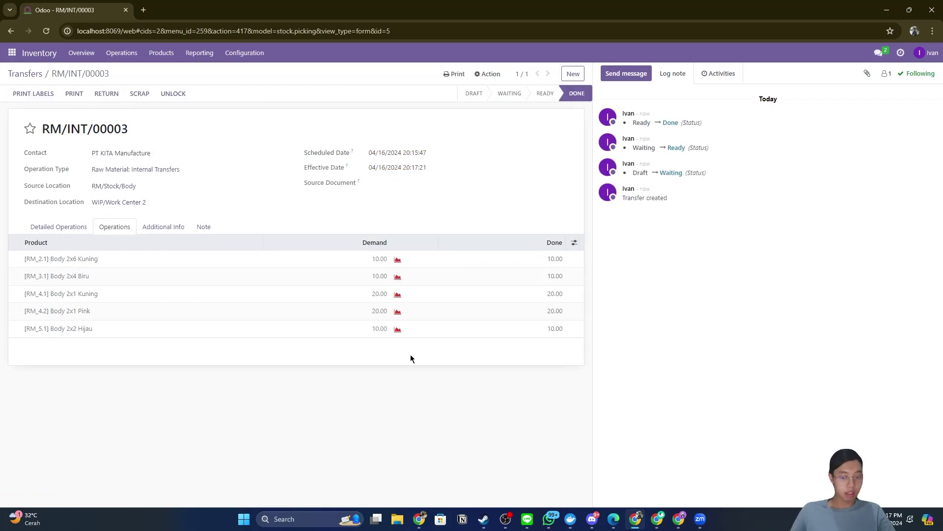
key(alt+Tab)
click(120, 97)
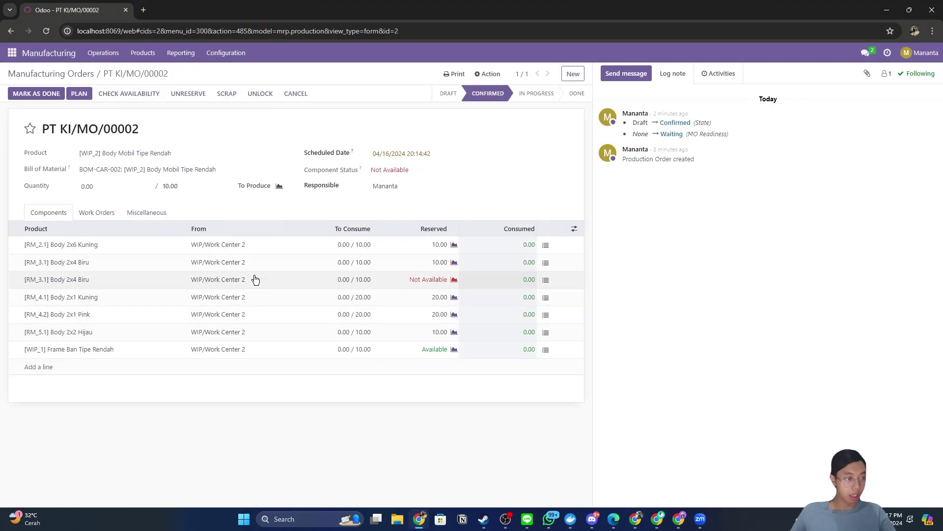
Open the bills of materials to review the duplicated Body 2x4 Biru component of Body Mobil Tipe Rendah.
click(488, 74)
click(493, 212)
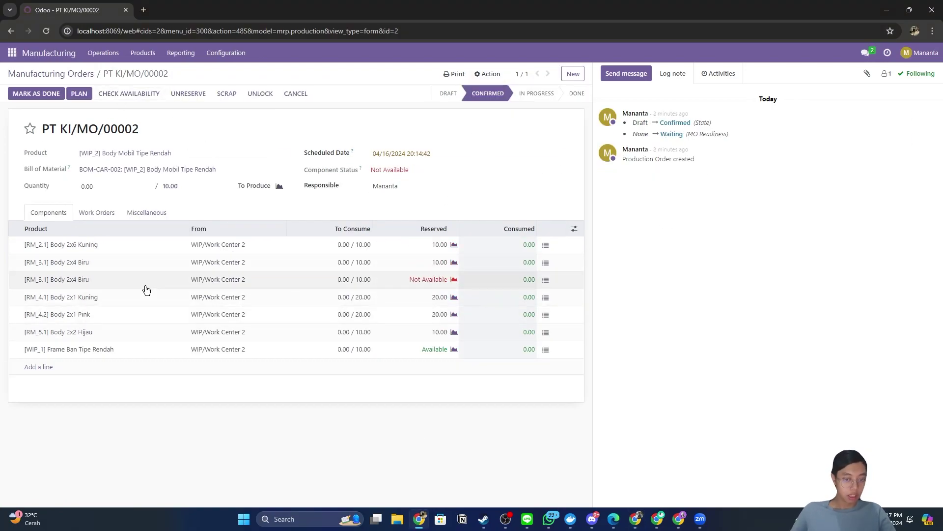
click(151, 164)
click(143, 53)
click(151, 85)
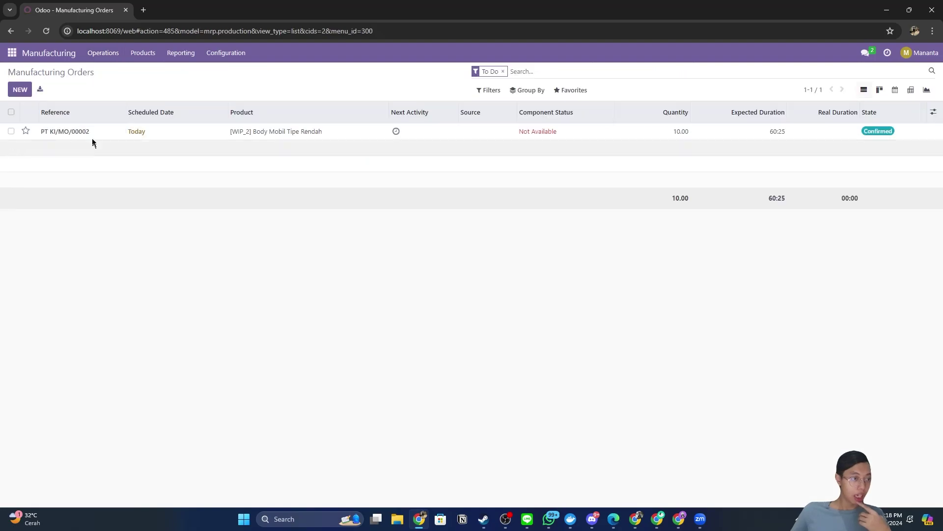
Cancel the existing Body Mobil Tipe Rendah manufacturing order and create a new one for 10 units.
click(91, 132)
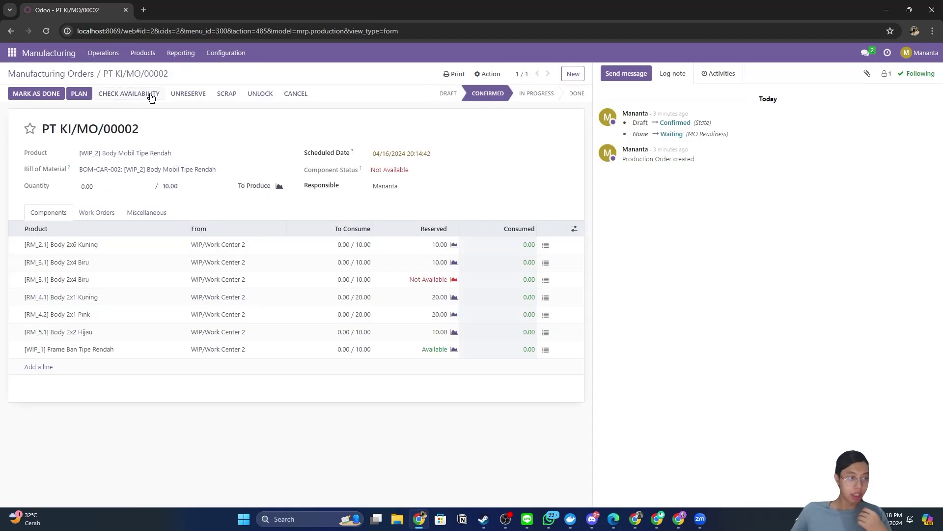
click(296, 93)
click(573, 74)
click(137, 154)
click(123, 183)
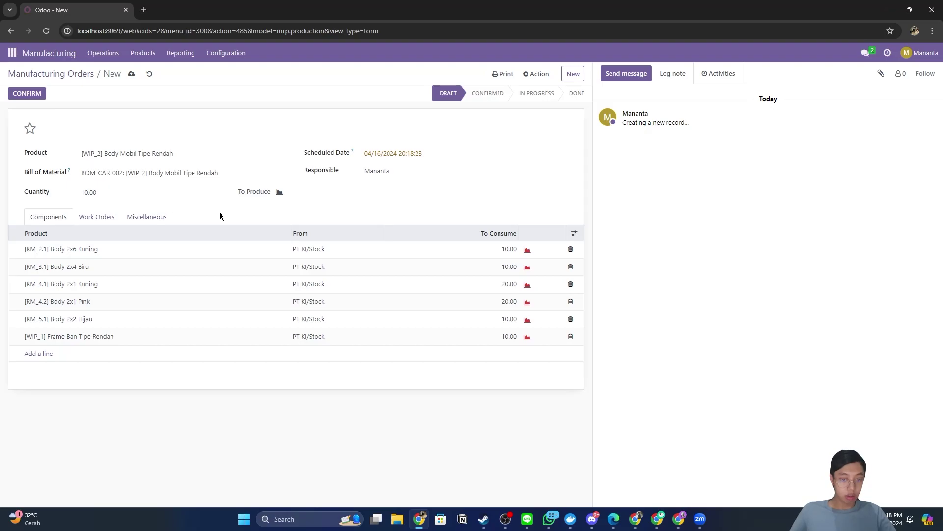
Set the new Body Mobil Tipe Rendah order's components location to WIP/Work Center 2.
click(147, 217)
click(163, 238)
click(147, 258)
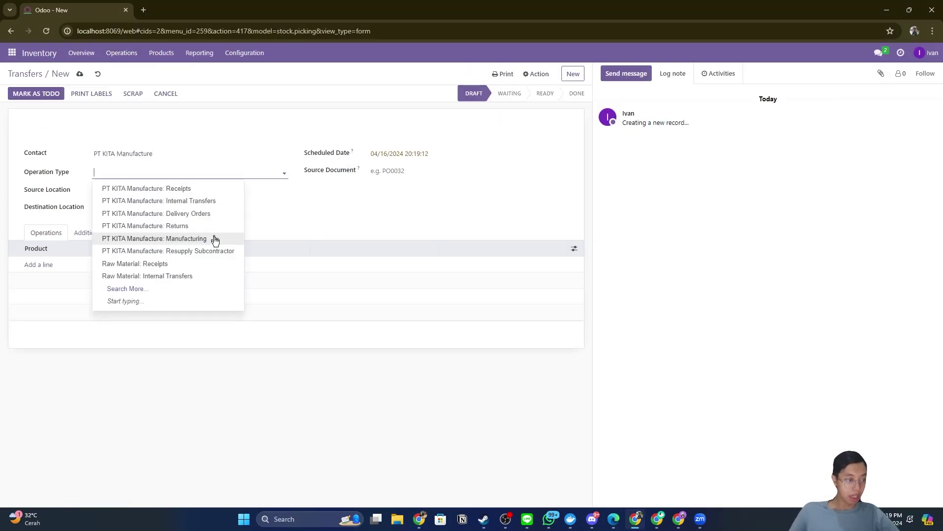
Set the new transfer's operation type to Work In Process: Internal Transfers, from WIP/Work Center 1 to WIP/Work Center 2.
click(128, 289)
scroll(310, 295, down, 5)
click(497, 322)
click(138, 192)
key(ctrl+a)
text(wip)
click(126, 233)
double_click(123, 208)
text(w)
click(121, 238)
Add Frame Ban Tipe Rendah to the transfer with a demand of 10 and process the transfer.
click(39, 271)
text(w)
click(95, 284)
click(172, 271)
text(10)
click(48, 98)
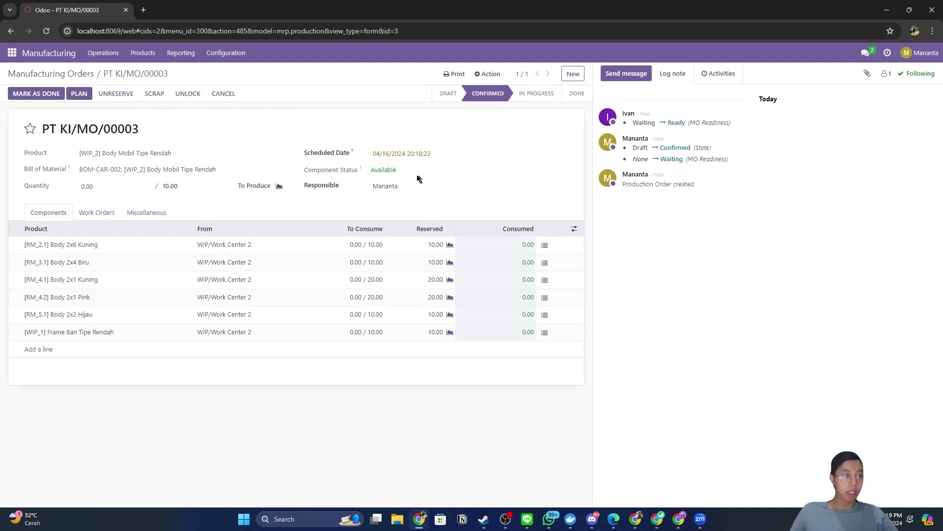
Plan and complete the Work Center 2 work order for Body Mobil Tipe Rendah, marking the manufacturing order as done.
click(79, 94)
click(89, 214)
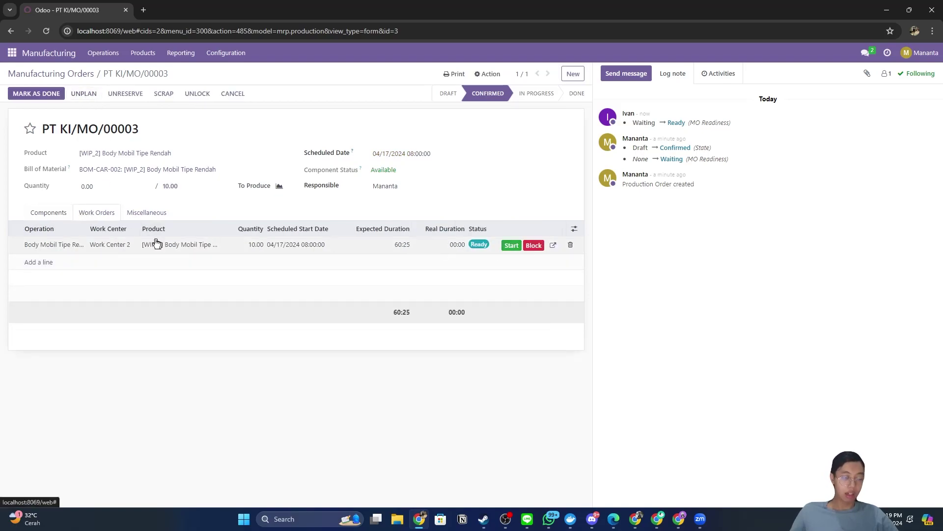
click(511, 246)
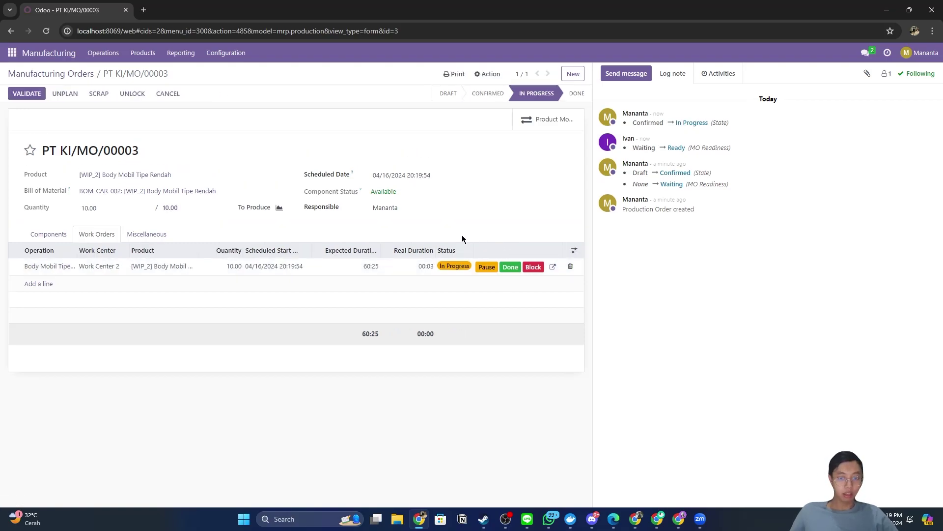
click(511, 267)
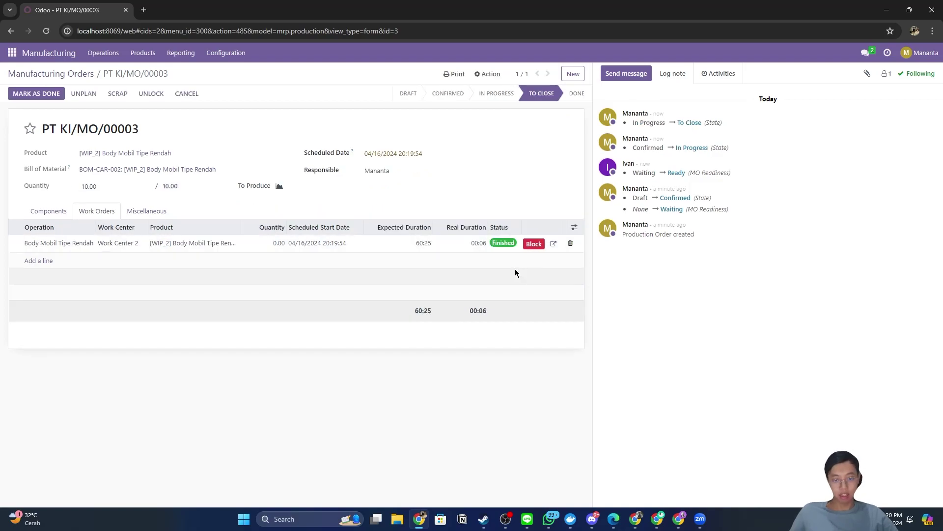
click(28, 94)
Look up the on-hand stock by location for Body Mobil Tipe Rendah, without the My Counts filter.
click(142, 53)
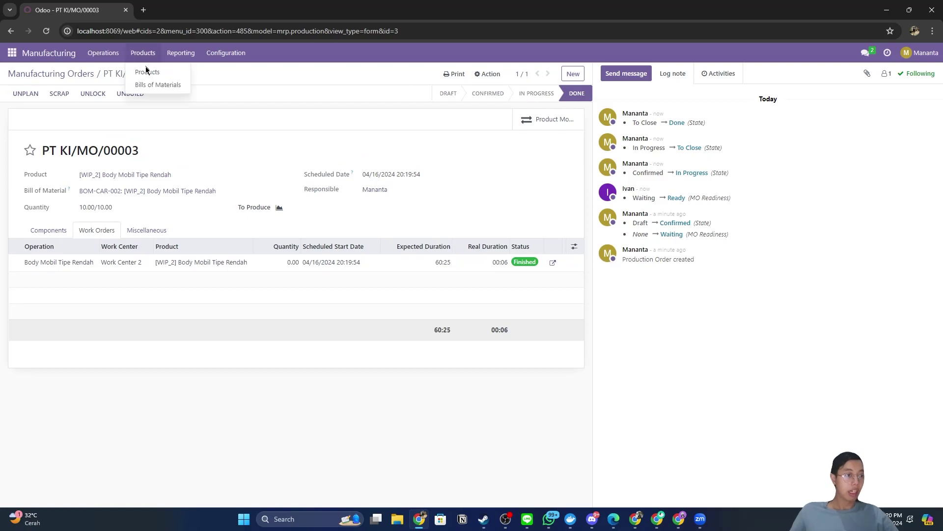
click(150, 72)
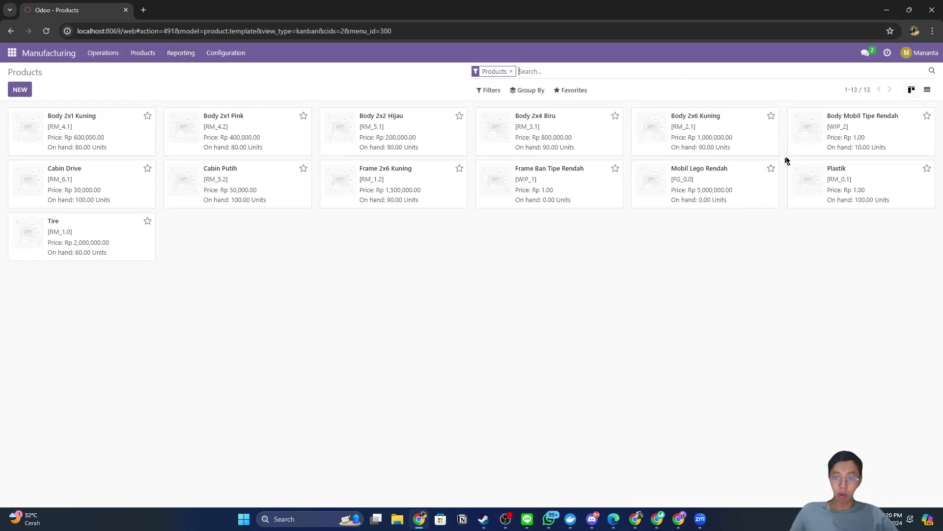
click(880, 134)
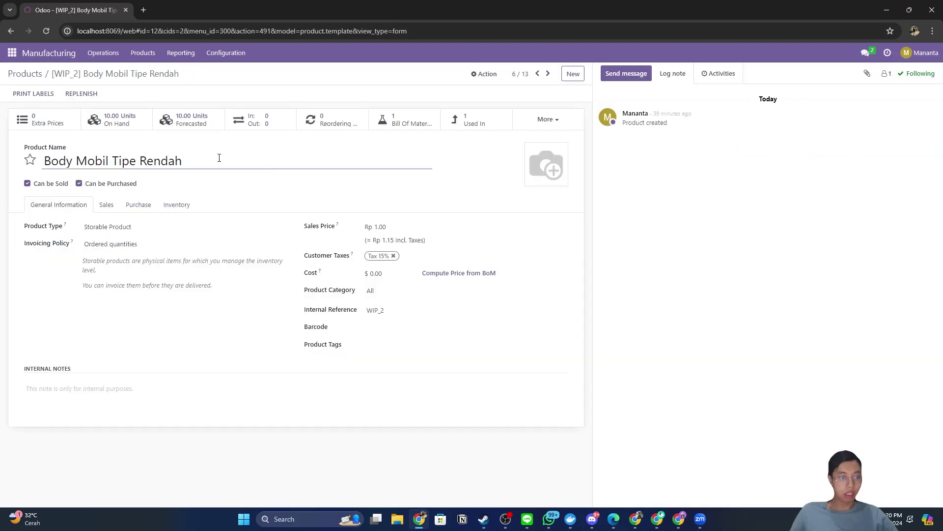
click(131, 123)
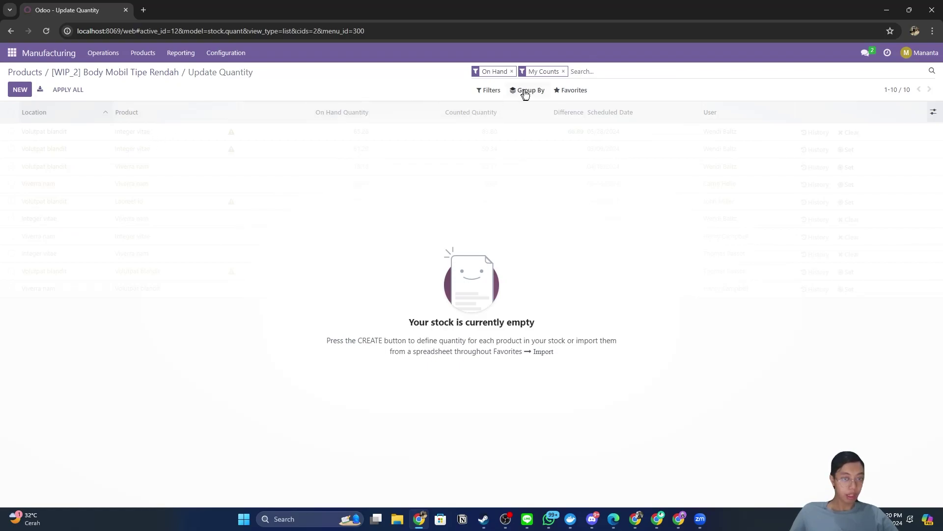
click(564, 71)
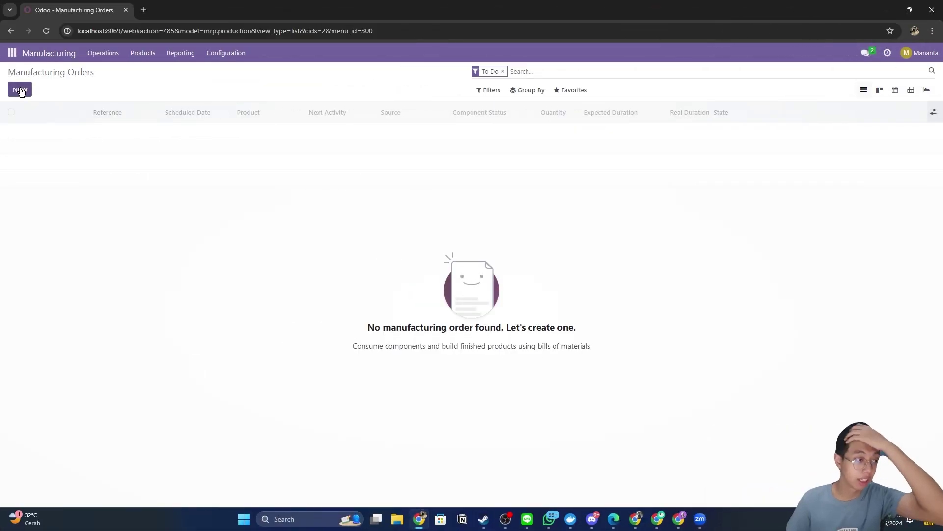
Create a new manufacturing order for 10 units of Mobil Lego Rendah.
click(20, 90)
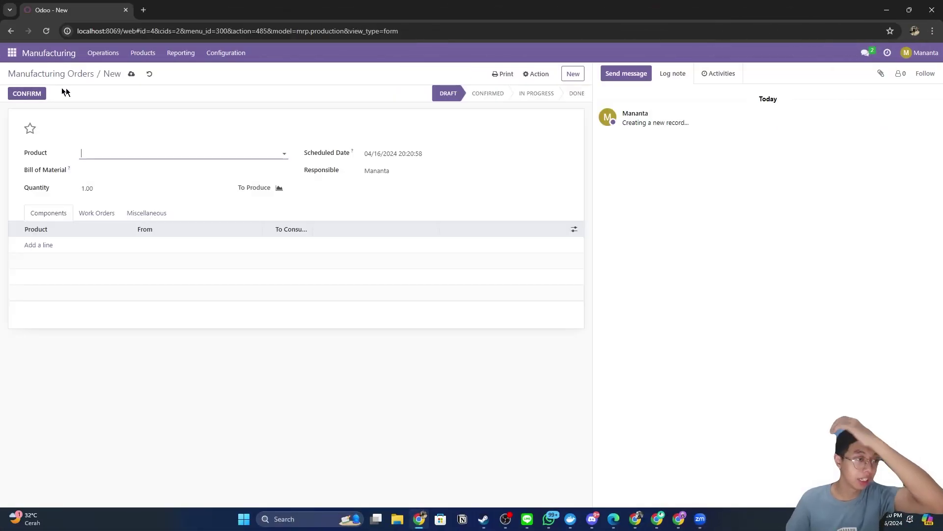
click(168, 153)
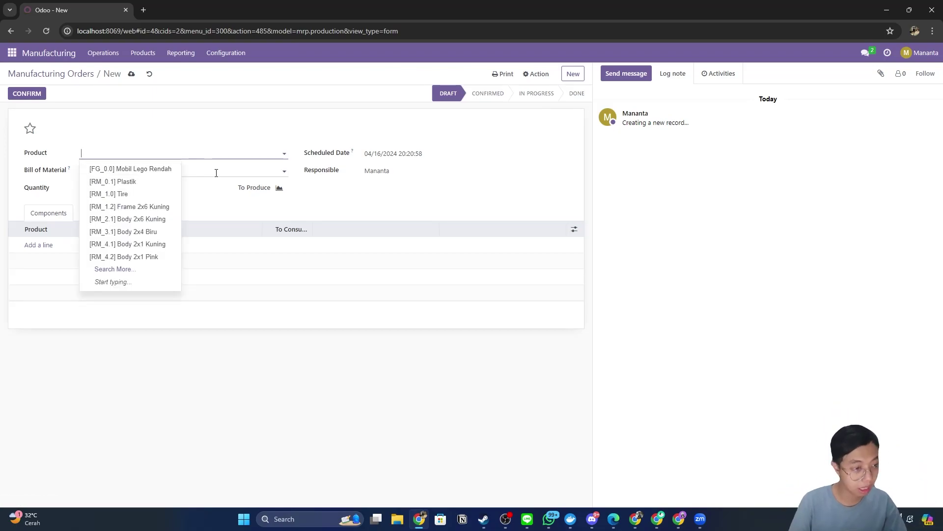
click(123, 168)
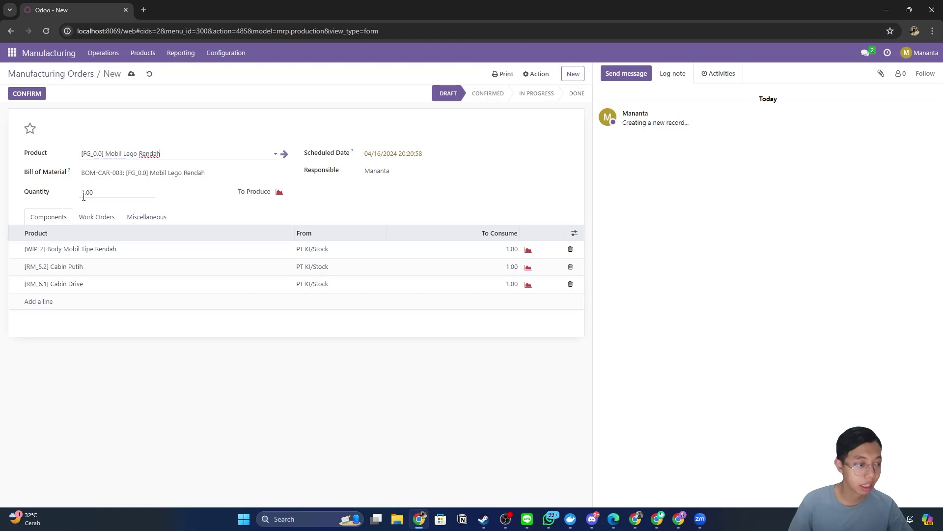
text(0)
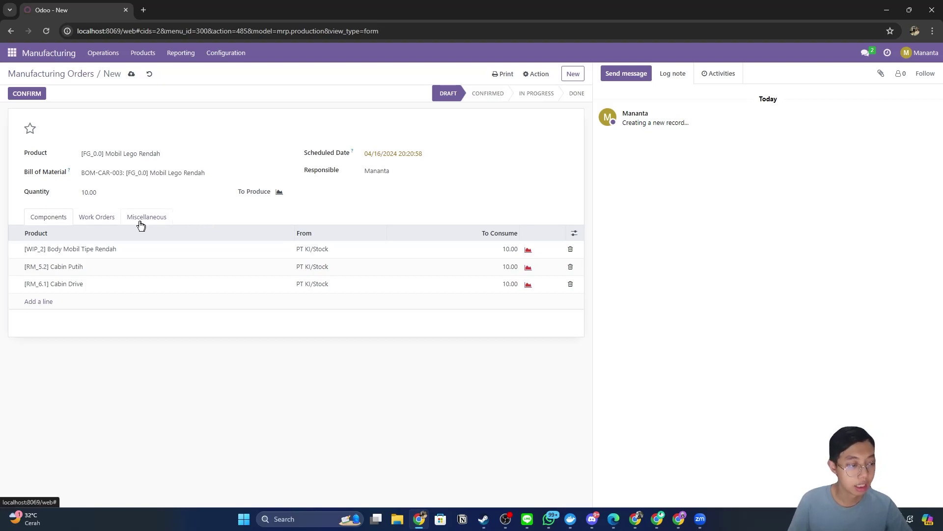
Set the order's components and finished products locations to WIP/Work Center 3 and confirm the order.
click(102, 223)
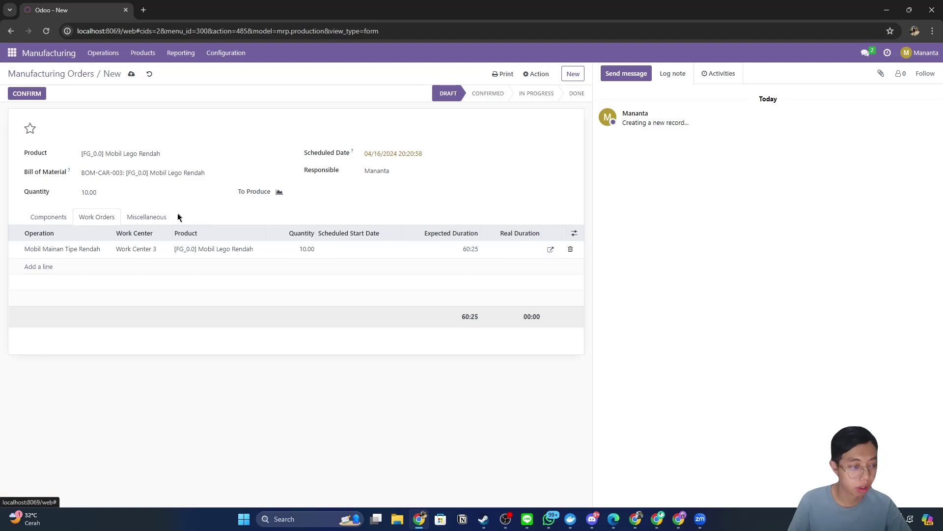
click(151, 222)
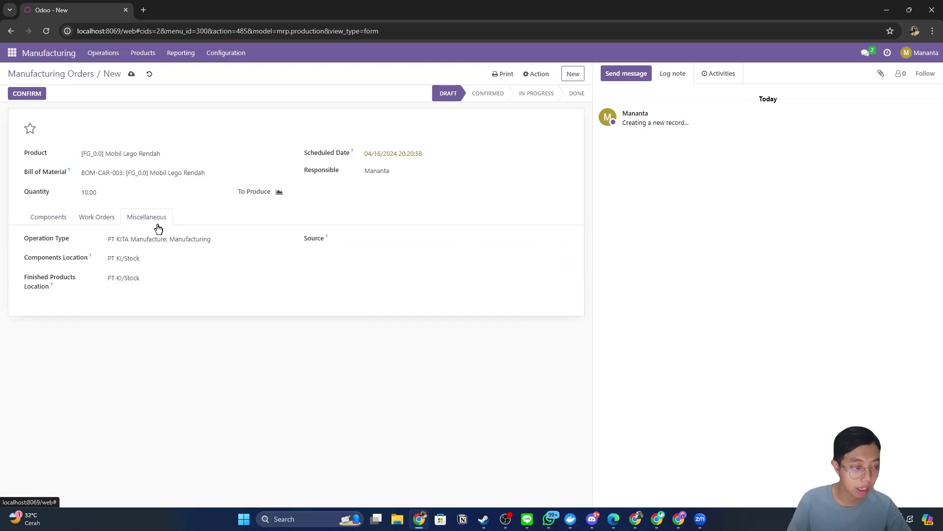
click(152, 260)
triple_click(152, 258)
text(wip)
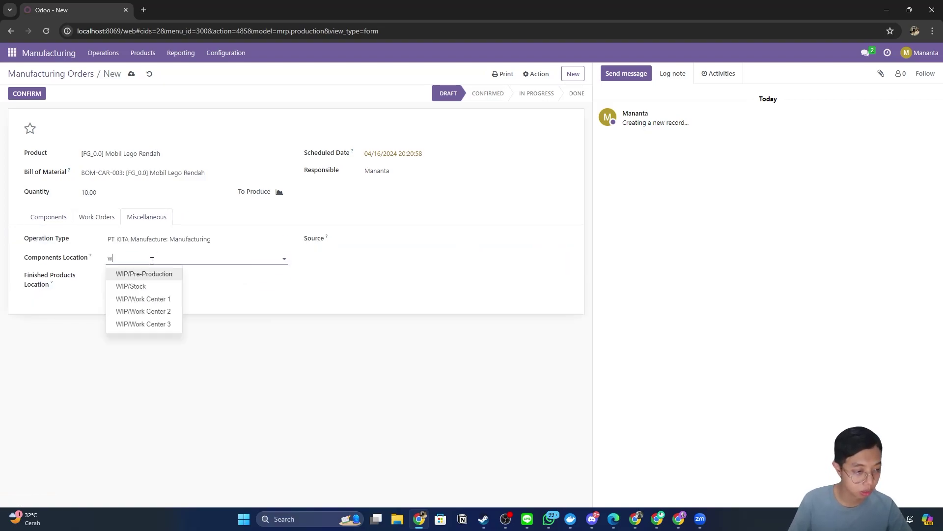
click(162, 323)
triple_click(152, 278)
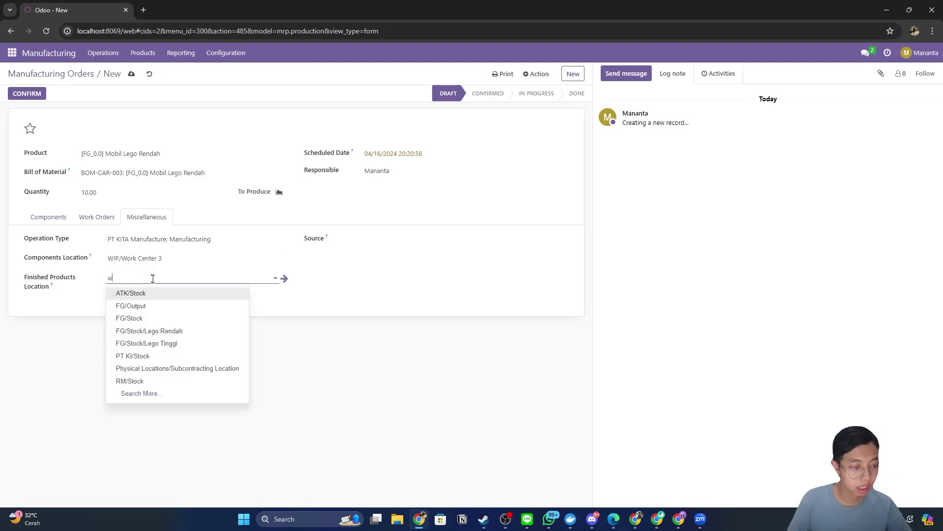
click(161, 340)
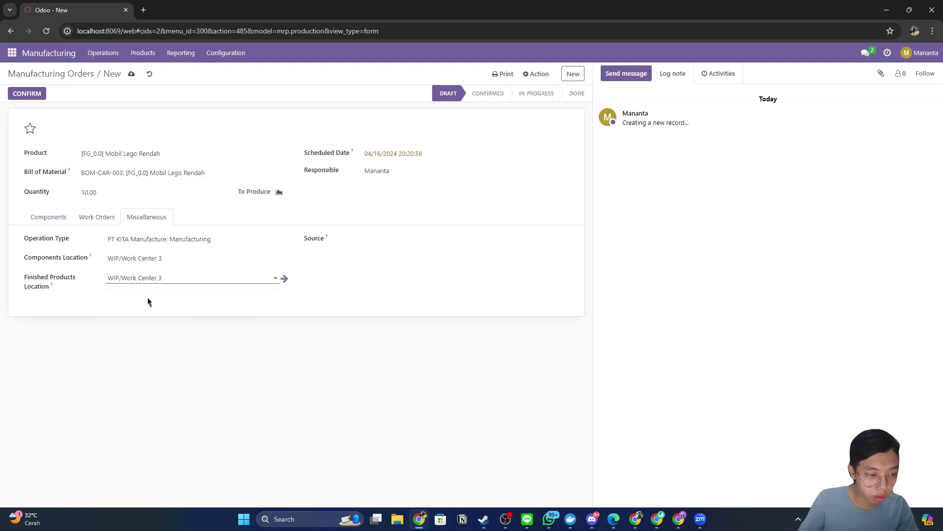
click(55, 217)
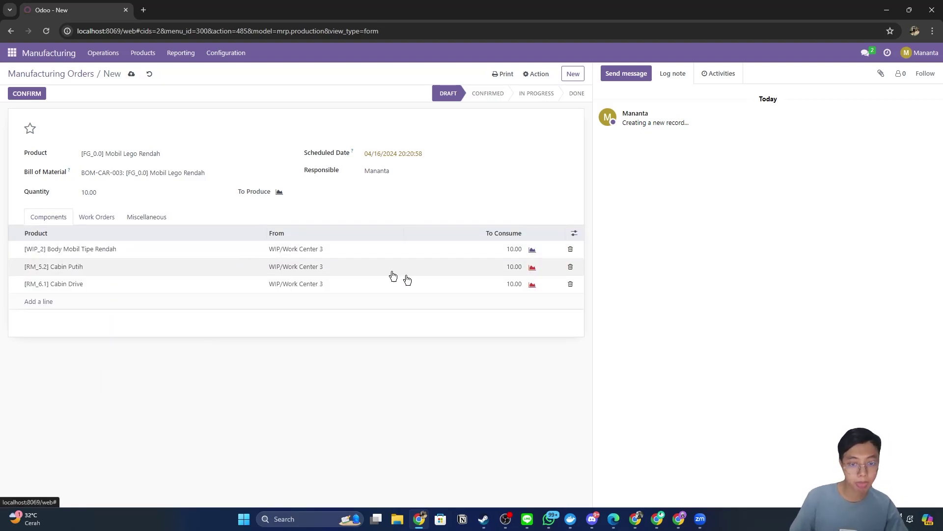
click(25, 94)
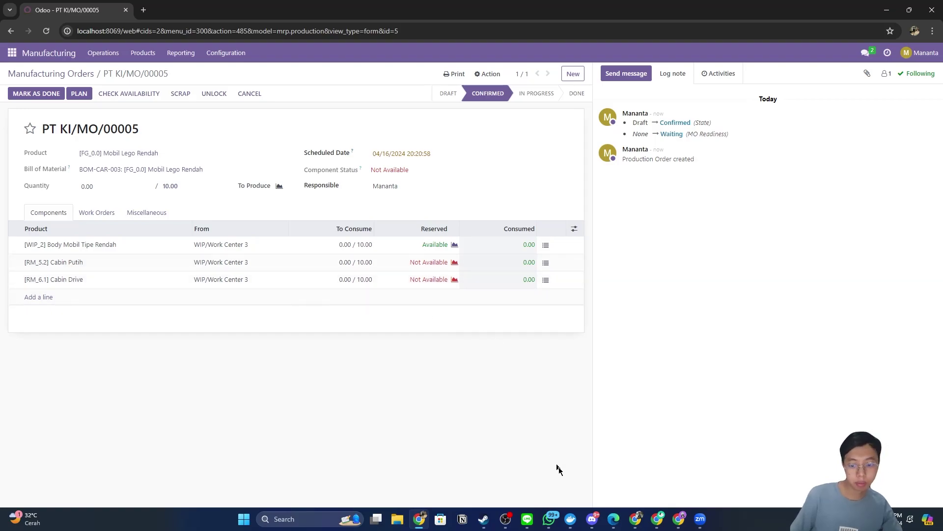
In the Inventory window, create a transfer for contact PT KITA Manufacture with operation type Raw Material: Internal Transfers.
mouse_move(638, 522)
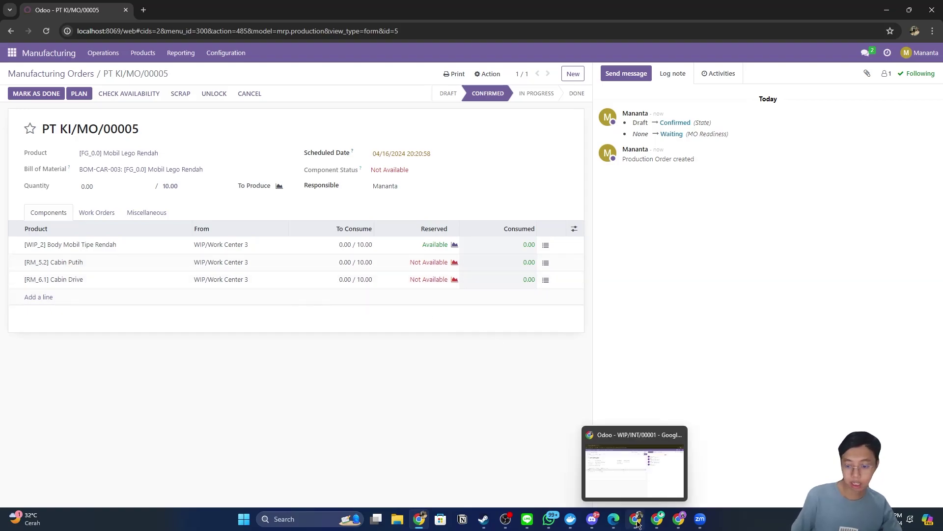
click(642, 477)
click(131, 57)
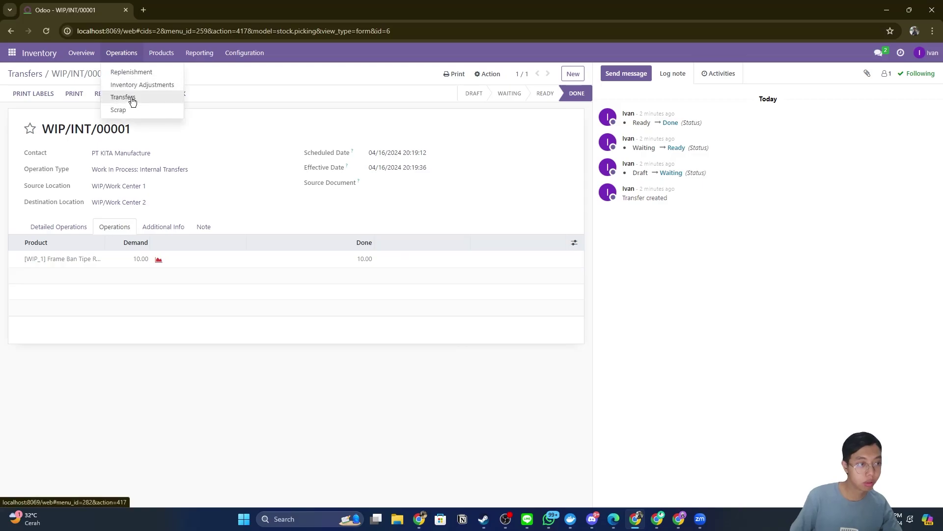
click(130, 96)
click(20, 90)
click(153, 151)
click(133, 219)
click(147, 171)
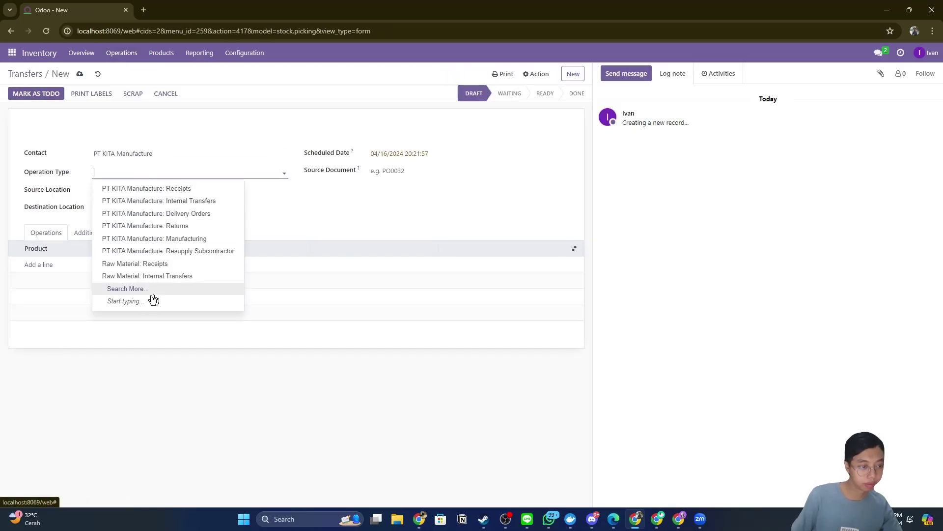
click(165, 295)
click(354, 268)
Set the transfer's source location to RM/Stock/Cabin and its destination location to WIP/Work Center 3.
click(127, 196)
text(cab)
click(127, 205)
click(127, 211)
text(wip)
key(Return)
Add Cabin Putih and Cabin Drive with a demand of 10 each and mark the transfer as to do.
click(40, 270)
click(76, 270)
click(37, 383)
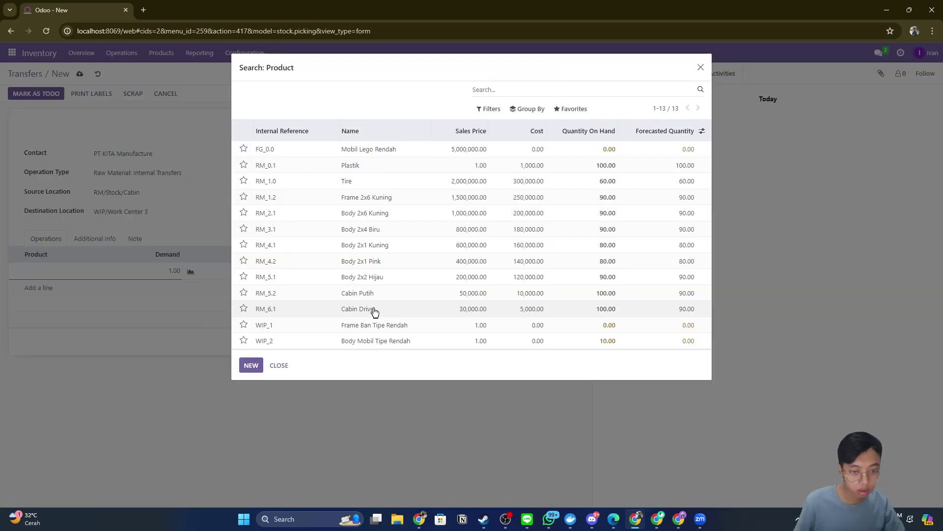
click(373, 312)
click(39, 288)
click(120, 364)
click(172, 271)
text(10)
click(170, 288)
text(10)
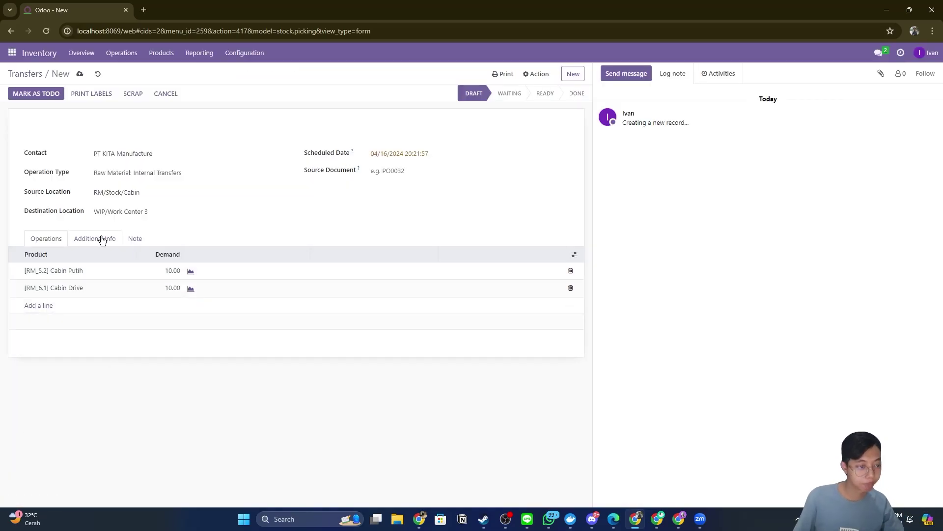
click(36, 93)
Create a Work In Process: Internal Transfers transfer for PT KITA Manufacture from WIP/Work Center 2 to WIP/Work Center 3.
click(122, 53)
click(573, 73)
click(163, 154)
click(126, 217)
click(187, 172)
click(147, 200)
click(120, 191)
click(147, 215)
click(120, 211)
click(138, 231)
Add Body Mobil Tipe Rendah with a demand of 10, then mark the transfer as to do and validate it.
click(46, 272)
click(97, 304)
click(172, 270)
text(10)
click(97, 155)
click(58, 93)
click(30, 93)
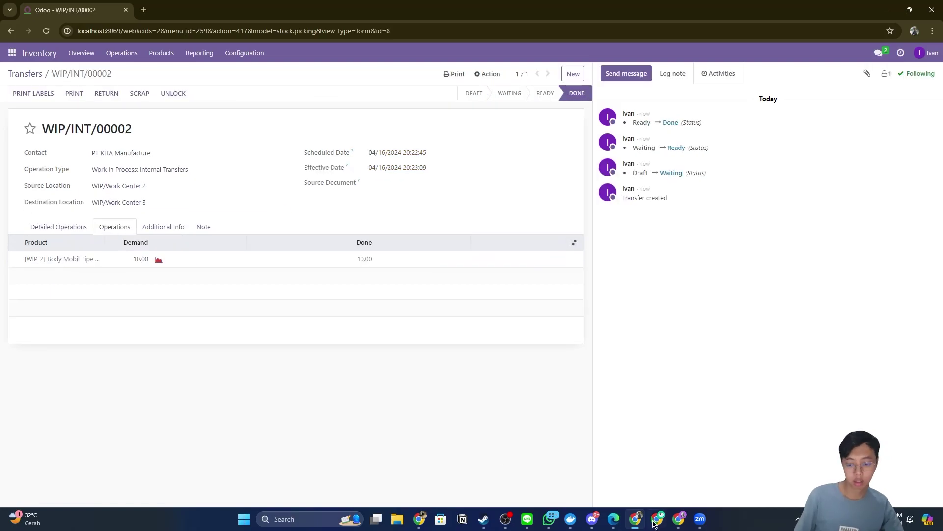
Return to the Mobil Lego Rendah manufacturing order and check its component availability.
click(422, 525)
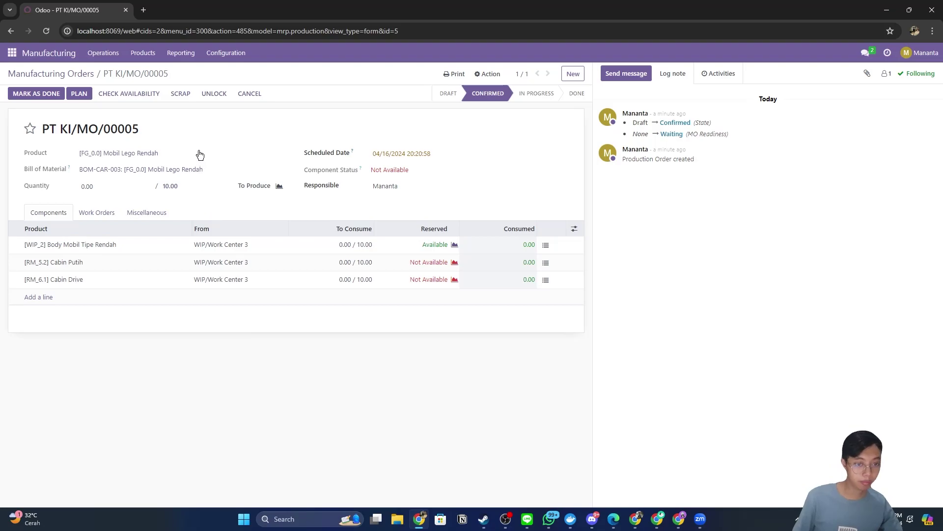
click(123, 94)
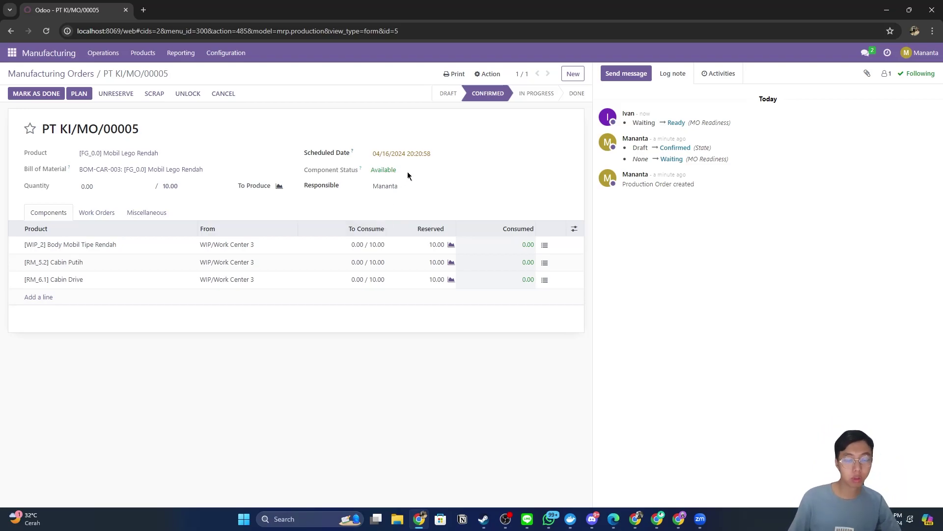
Plan the Mobil Lego Rendah order and start its Work Center 3 work order.
click(81, 94)
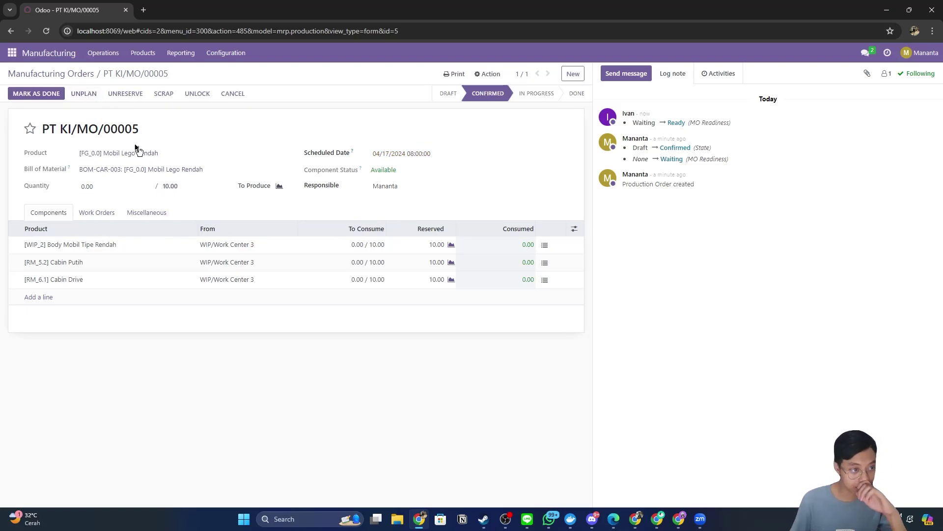
click(96, 215)
click(511, 245)
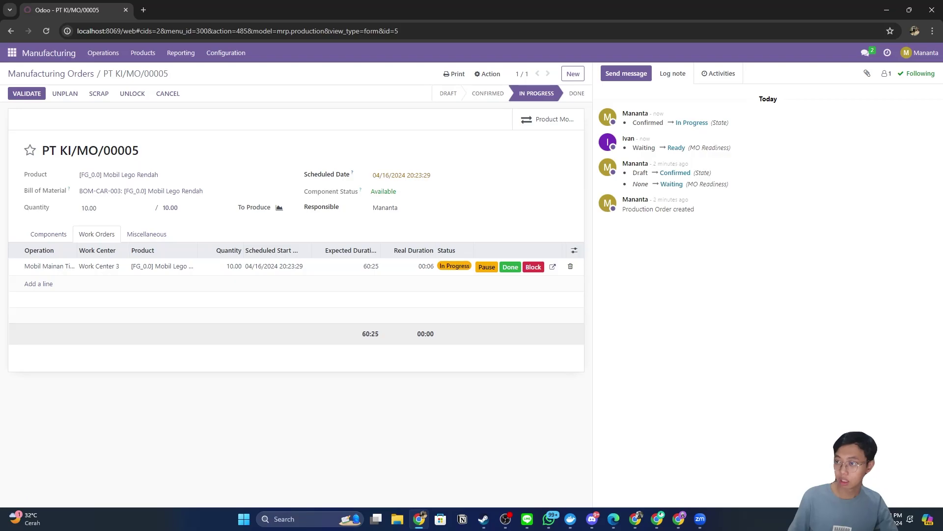
Finish the Work Center 3 work order and mark the Mobil Lego Rendah manufacturing order as done.
click(510, 266)
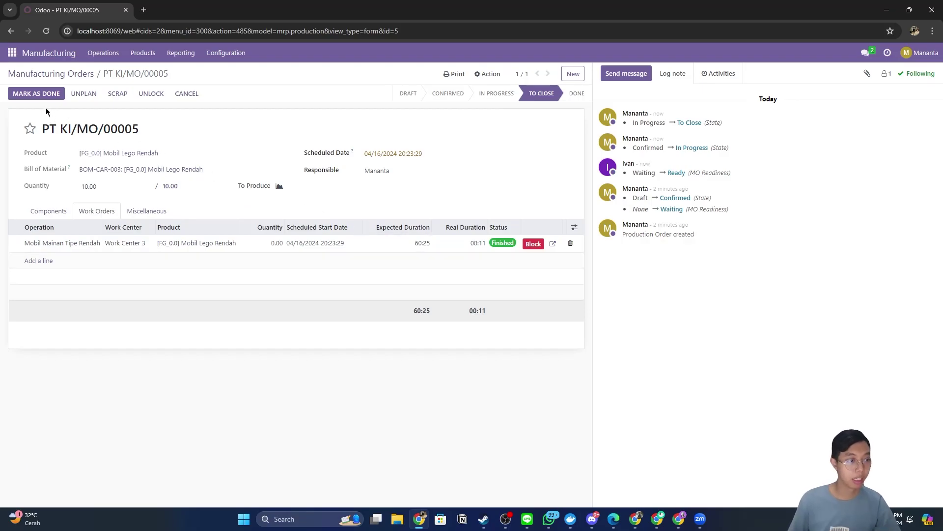
click(48, 100)
Check which locations hold the on-hand stock of Mobil Lego Rendah, without the My Counts filter.
click(143, 53)
click(150, 70)
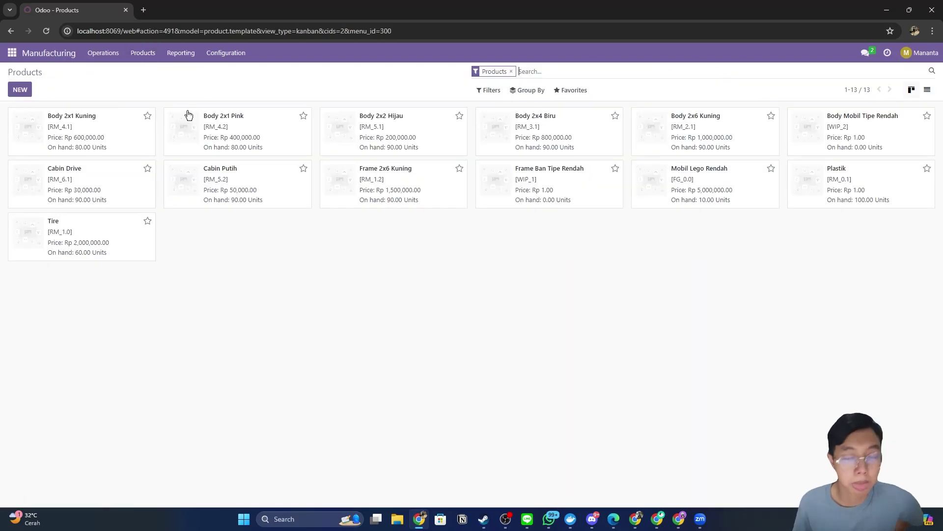
click(711, 180)
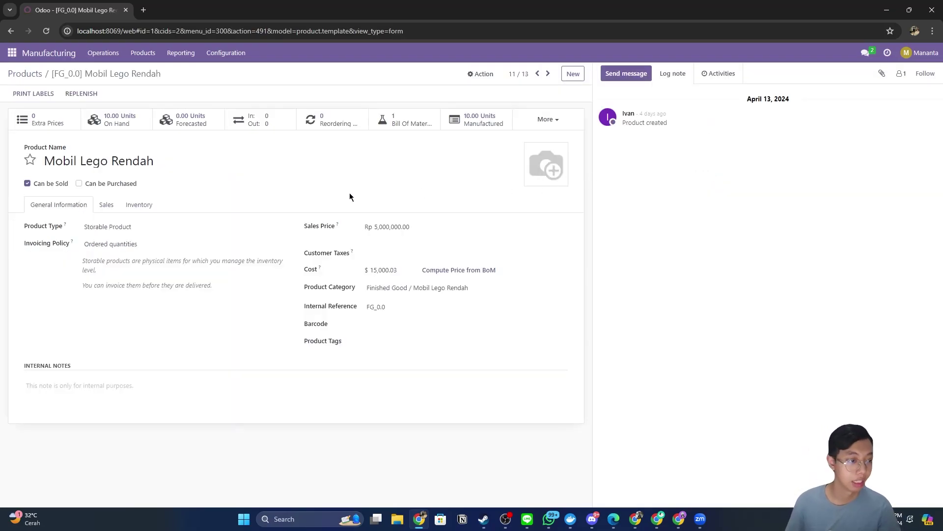
click(128, 126)
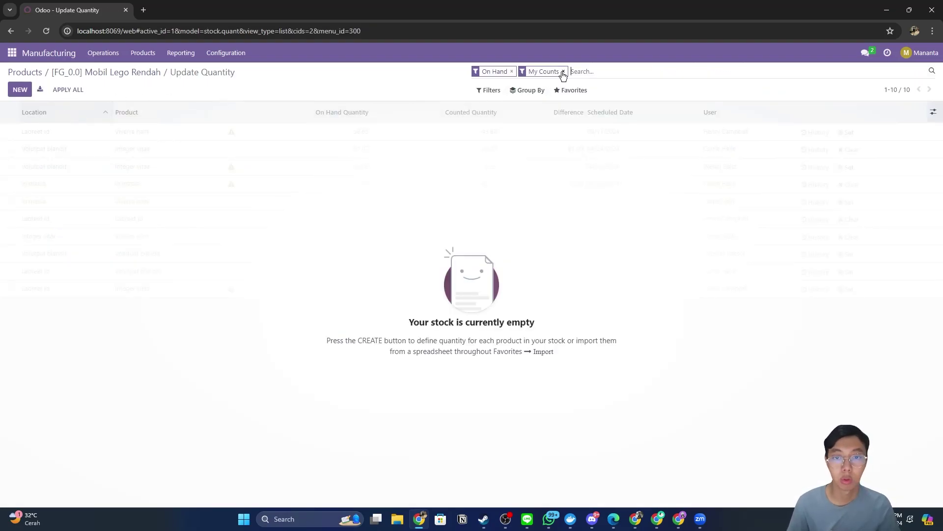
click(563, 72)
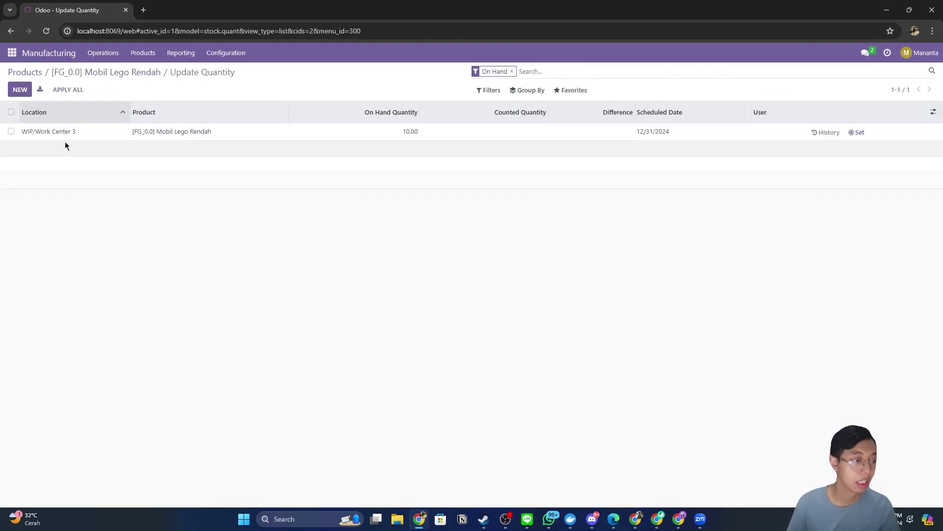
Switch to the inventory session and start a new transfer with PT KITA Manufacture as the contact.
click(636, 516)
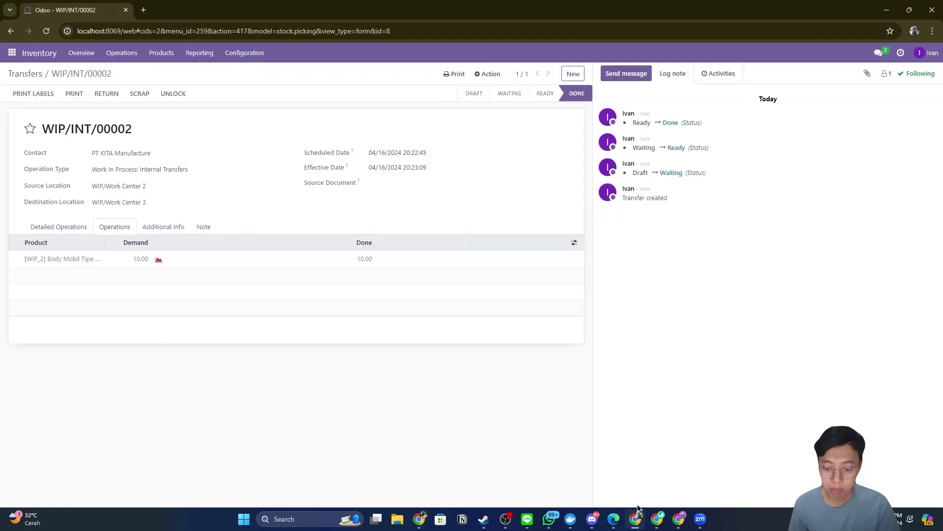
click(112, 53)
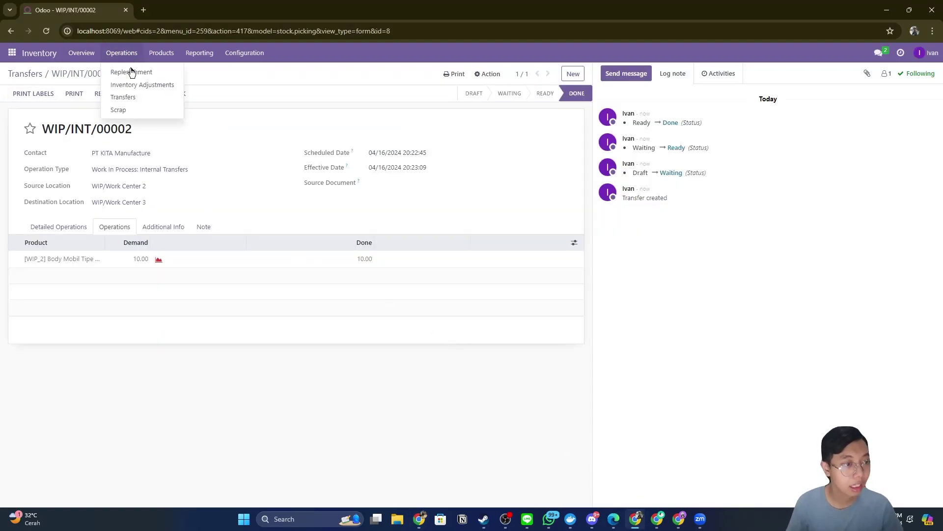
click(131, 100)
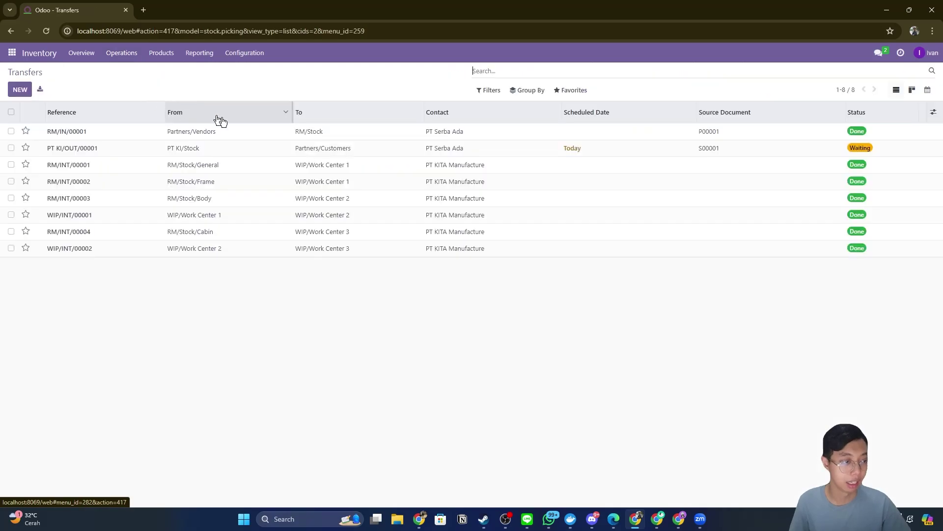
click(19, 90)
click(137, 156)
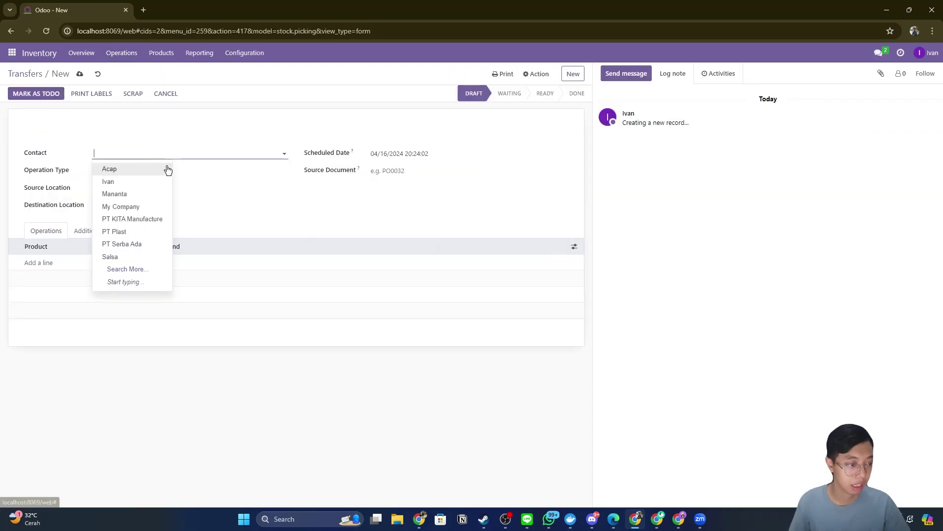
click(153, 232)
Set the transfer to Work In Process: Internal Transfers, from WIP/Work Center 3 to FG/Stock/Lego Rendah.
click(160, 172)
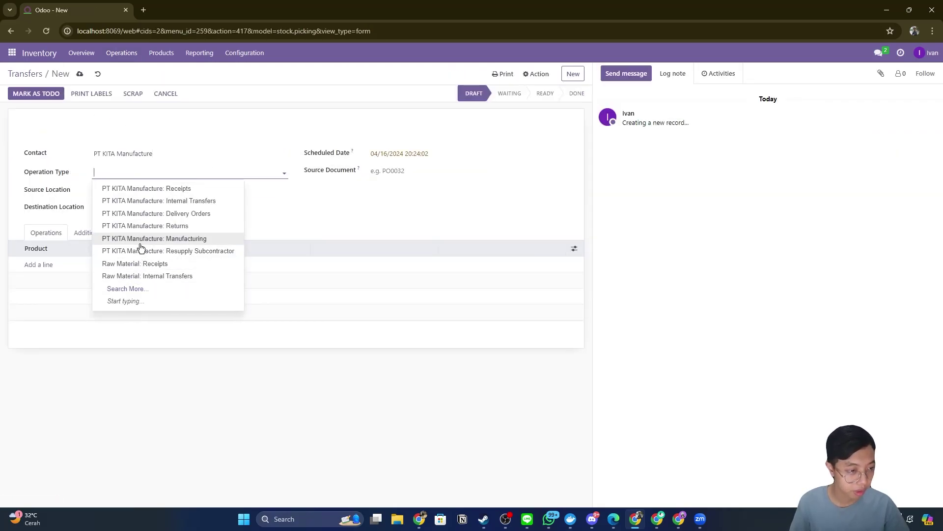
text(rtr)
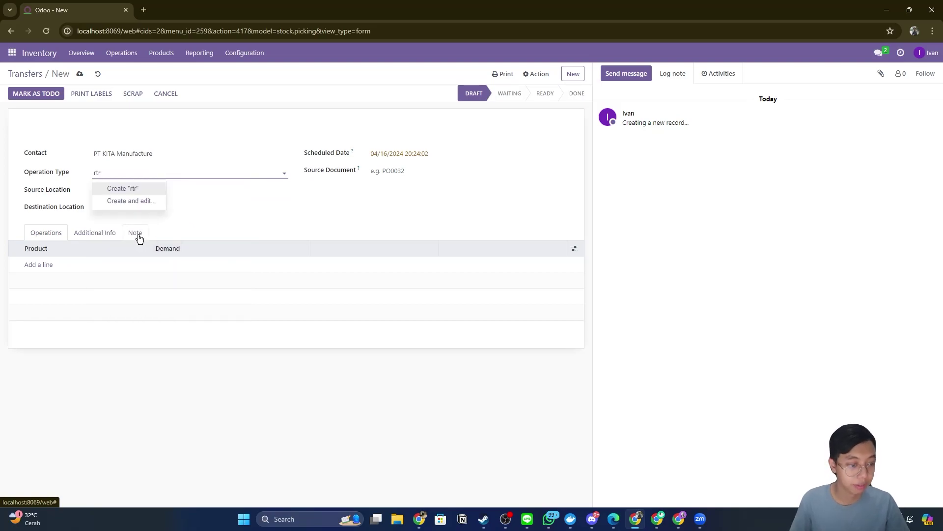
click(179, 239)
click(132, 192)
click(138, 211)
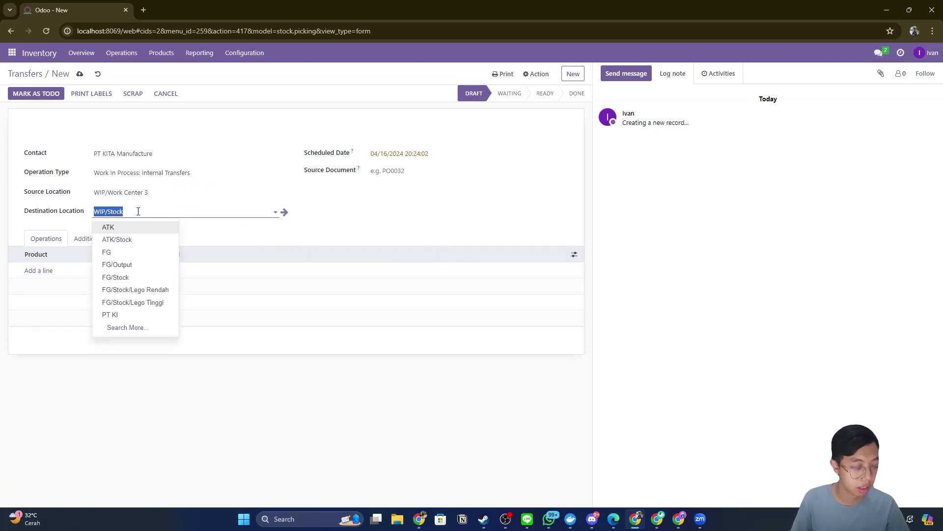
text(fini)
click(153, 263)
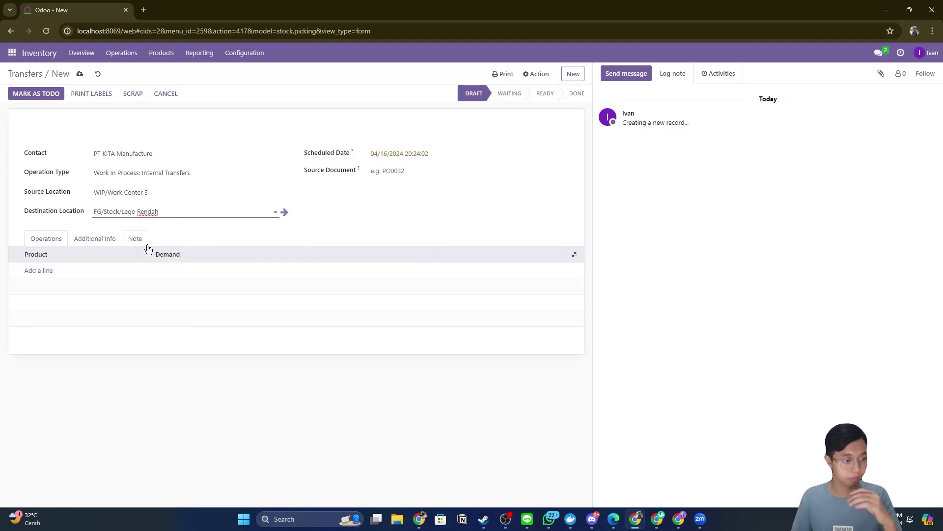
Add Mobil Lego Rendah with a demand of 10 to the finished goods transfer, mark it as to do and validate it.
click(39, 270)
click(64, 283)
click(169, 270)
text(10)
click(133, 305)
click(59, 95)
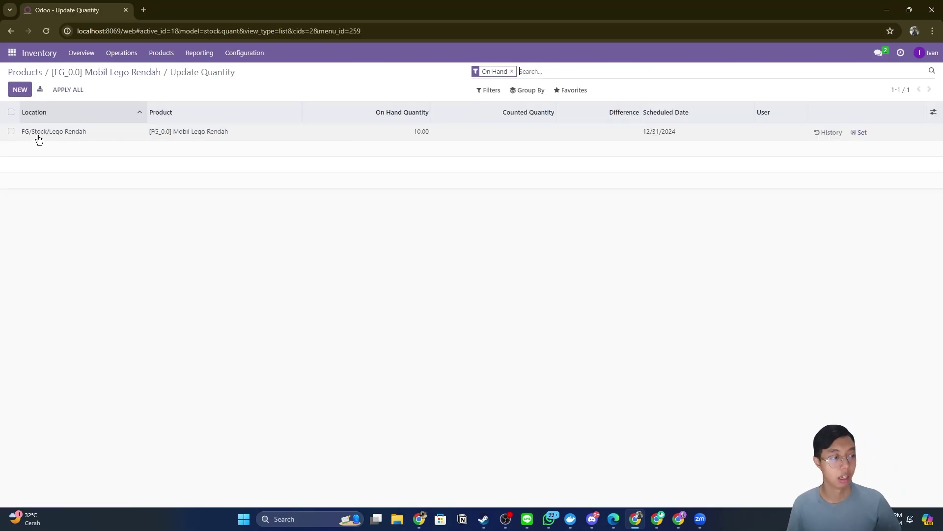
Review PT KITA Manufacture's delivery orders from the inventory overview, including their source location and status.
click(83, 52)
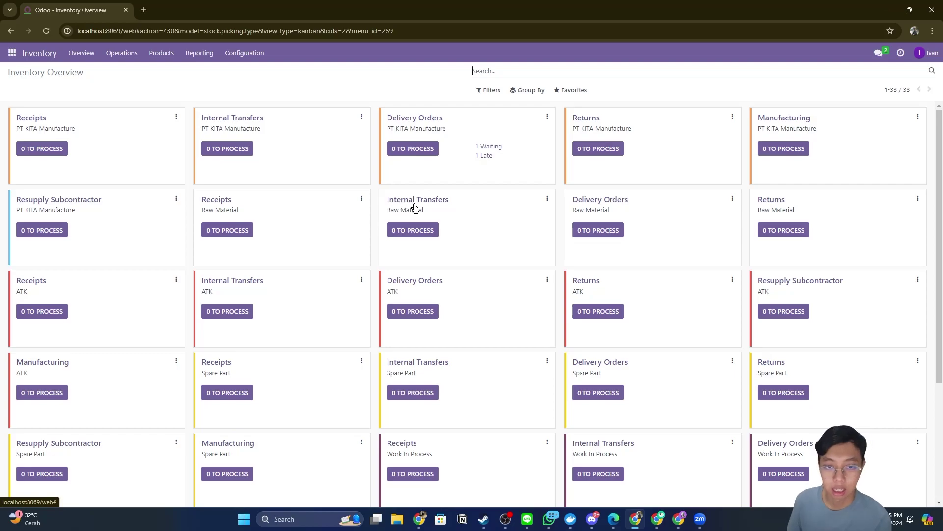
click(428, 119)
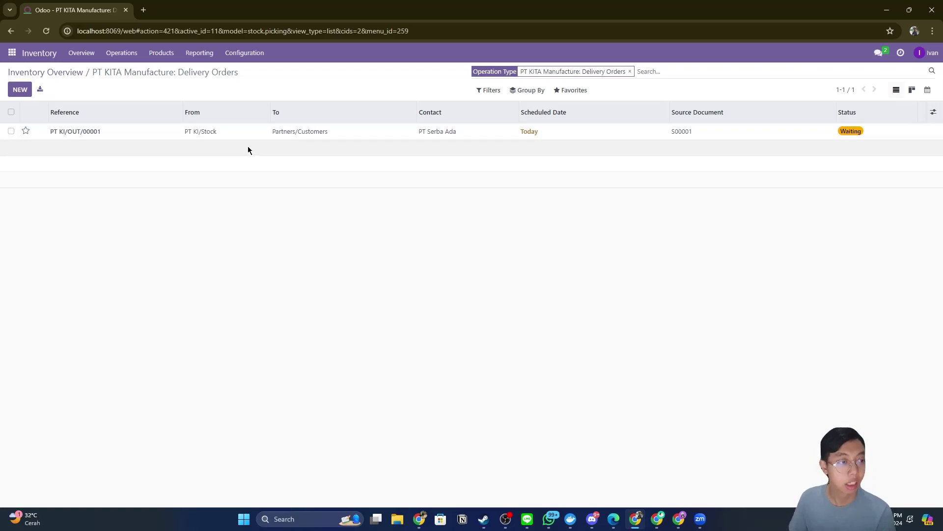
Return to the transfers list and create another transfer with PT KITA Manufacture as the contact.
click(93, 54)
click(121, 54)
mouse_move(161, 53)
mouse_move(121, 54)
click(124, 95)
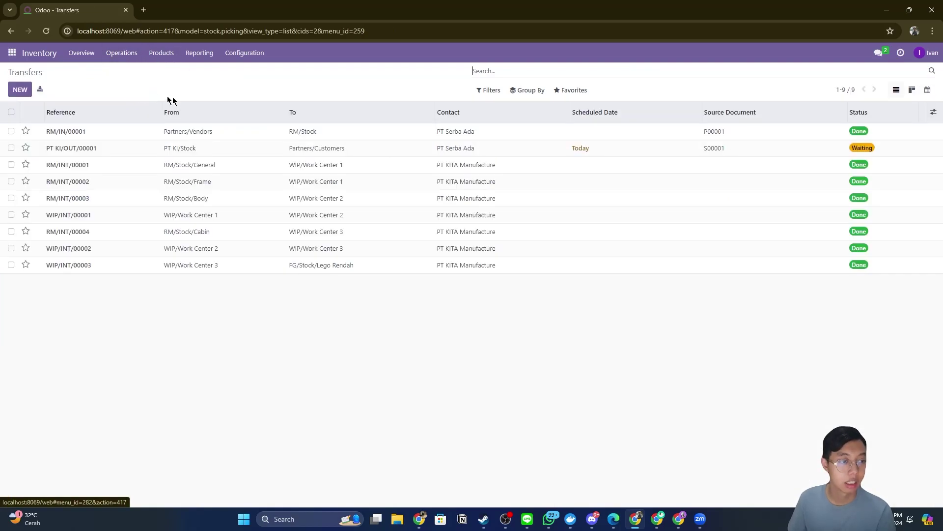
click(21, 89)
click(157, 153)
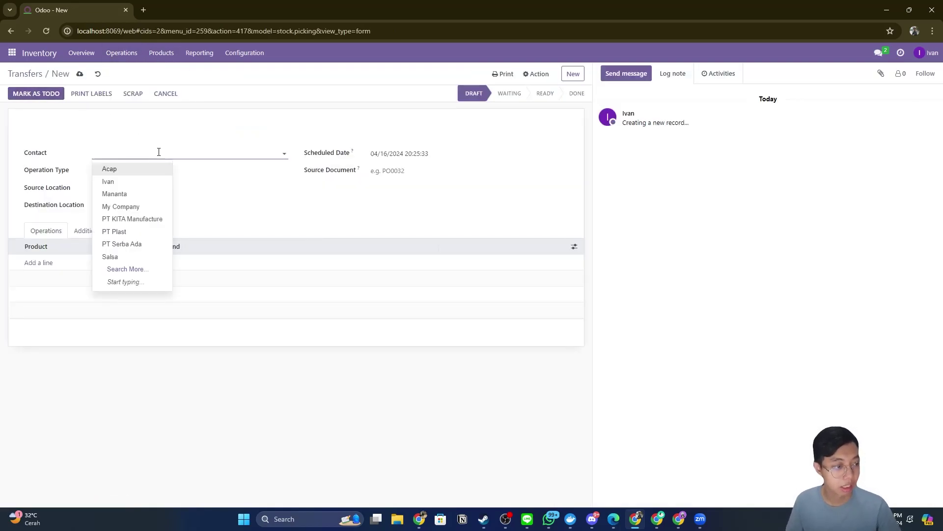
click(146, 220)
Set the operation type to PT KITA Manufacture: Internal Transfers and the source location to FG/Stock/Lego Rendah.
click(133, 170)
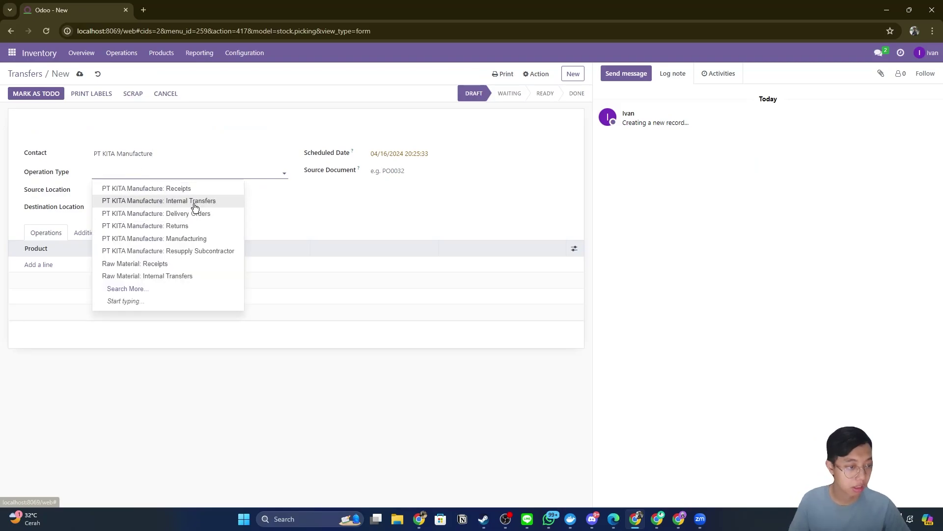
click(192, 201)
click(115, 196)
triple_click(150, 196)
text(w)
key(BackSpace)
text(fg)
click(147, 245)
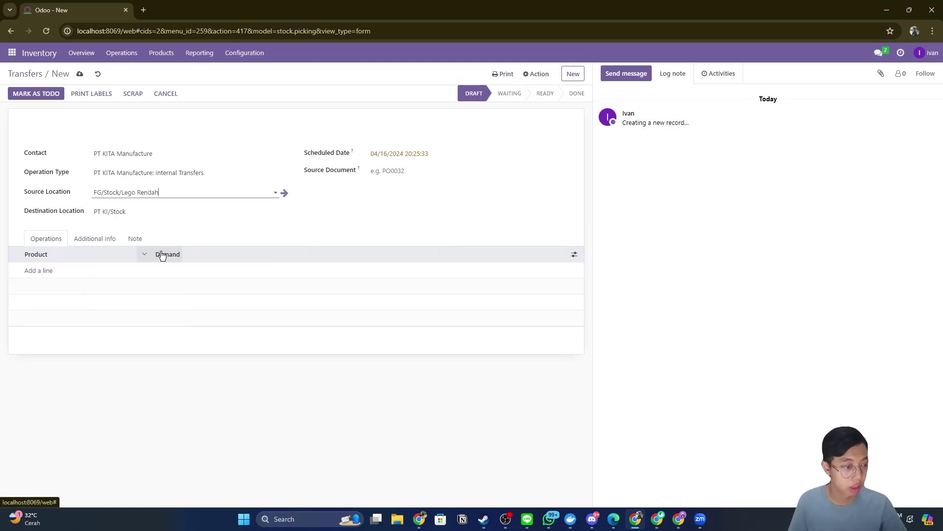
Add 10 Mobil Lego Rendah to the transfer into PT KI/Stock, mark it as to do and validate it.
click(40, 264)
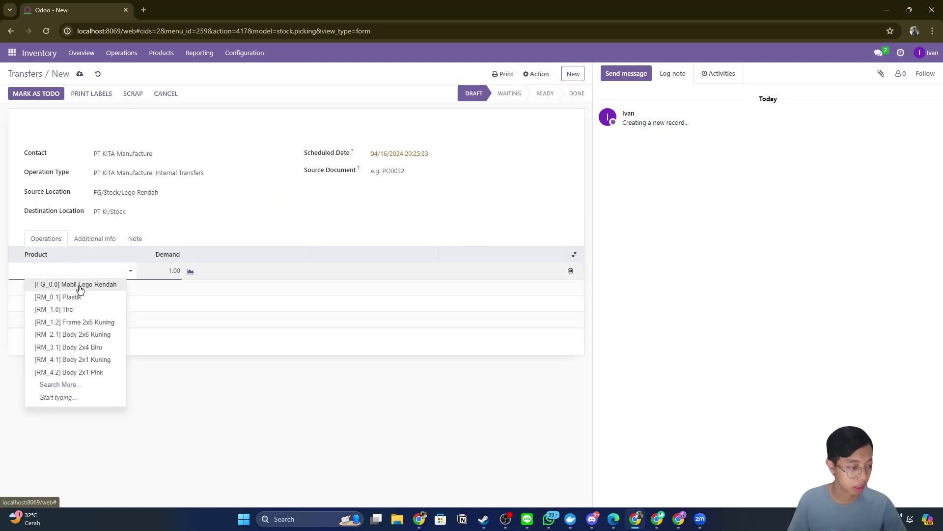
click(74, 283)
click(171, 270)
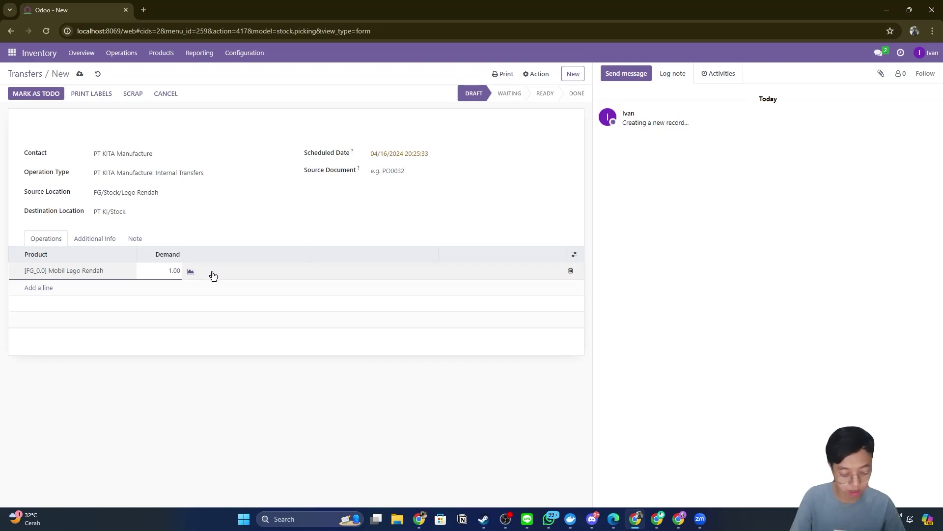
text(0)
click(212, 300)
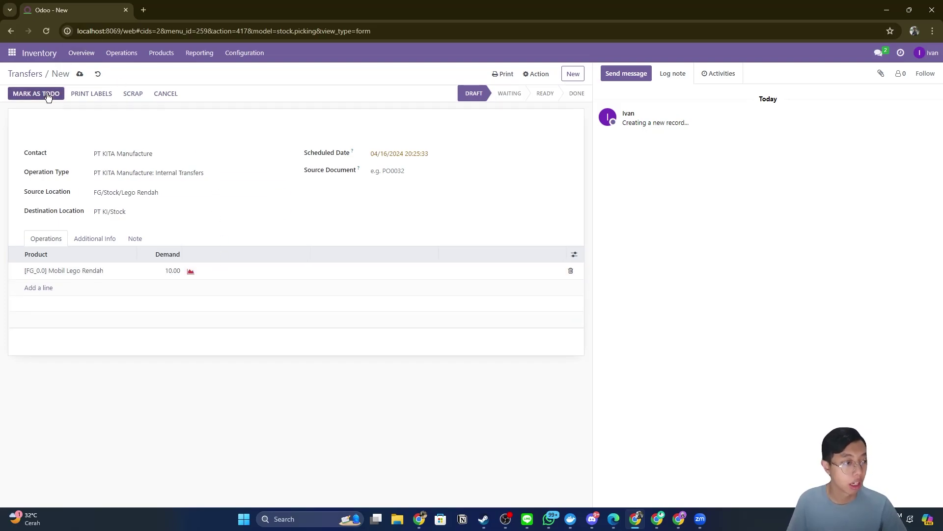
click(47, 95)
click(72, 98)
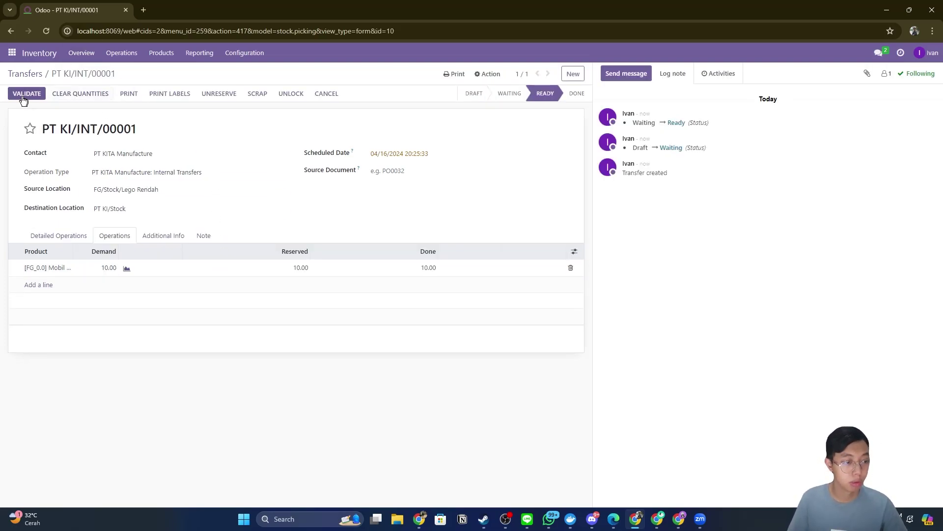
click(21, 96)
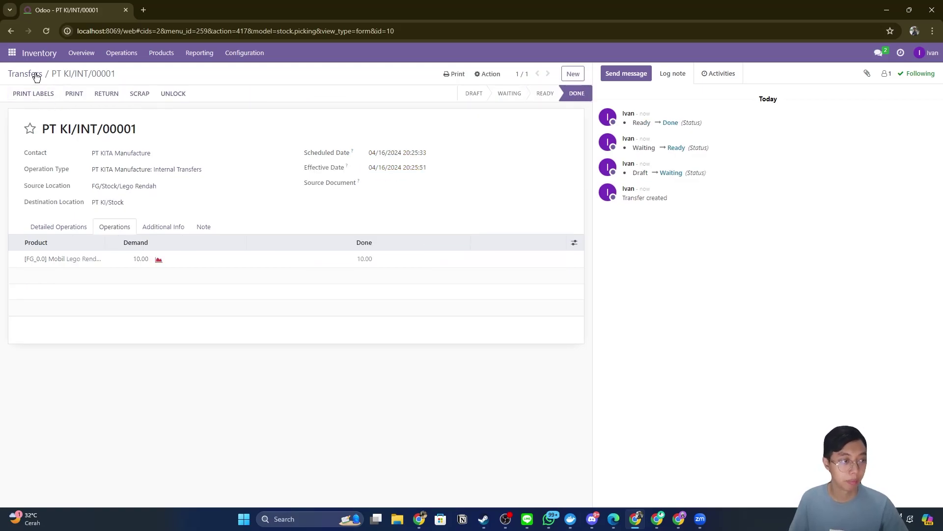
Open the ready PT KITA Manufacture delivery order for PT Serba Ada, set its done quantities and validate it.
click(46, 54)
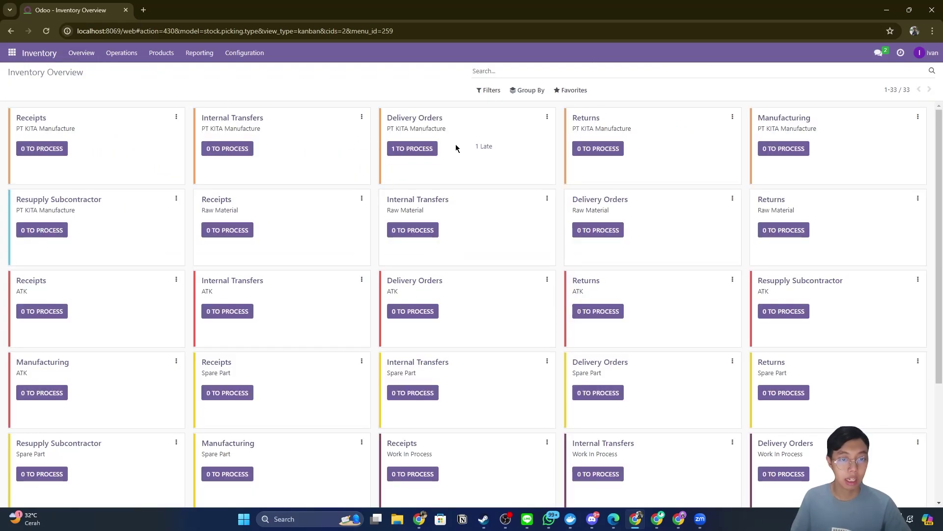
click(418, 148)
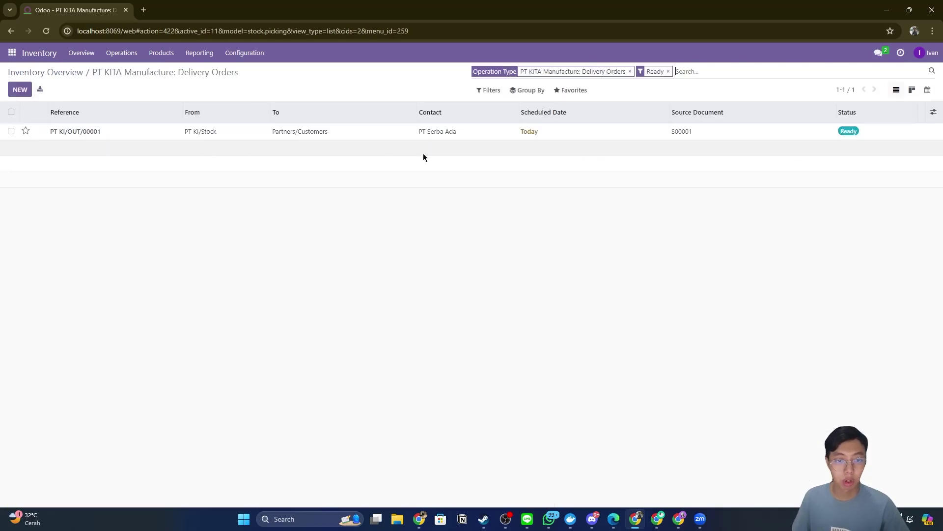
click(148, 133)
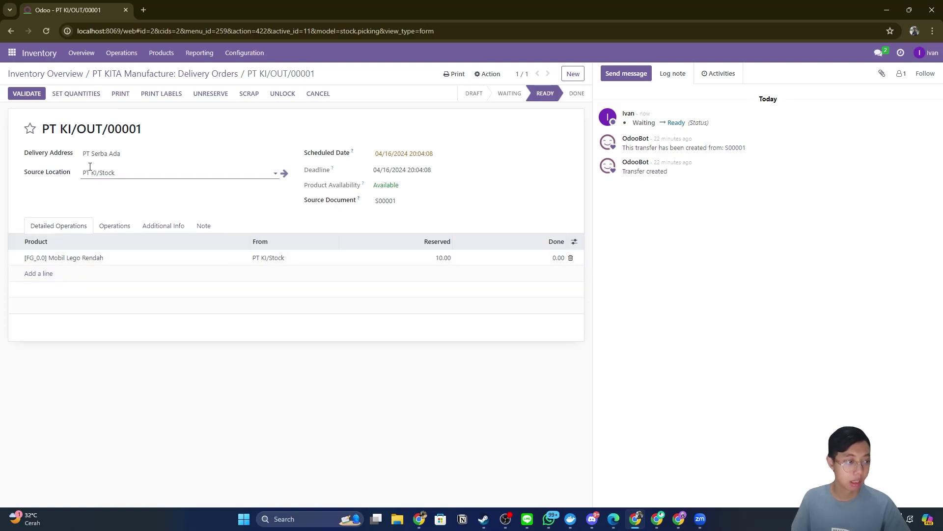
click(82, 98)
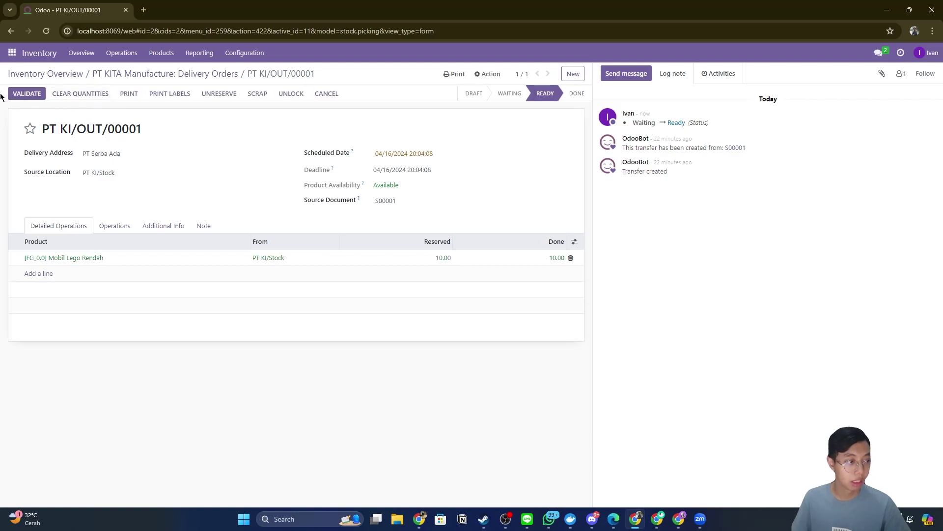
click(33, 98)
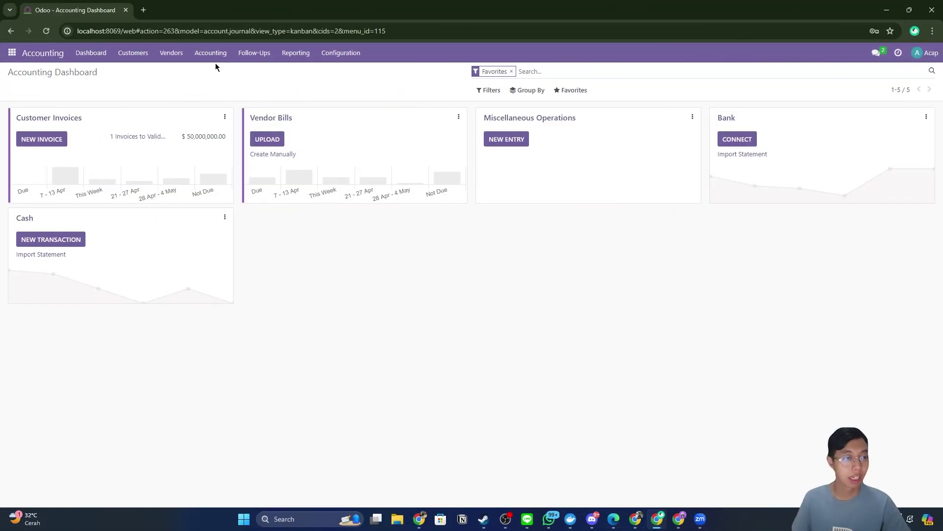
In the accounting session, open the draft customer invoice for PT Serba Ada and confirm it.
click(211, 55)
mouse_move(209, 58)
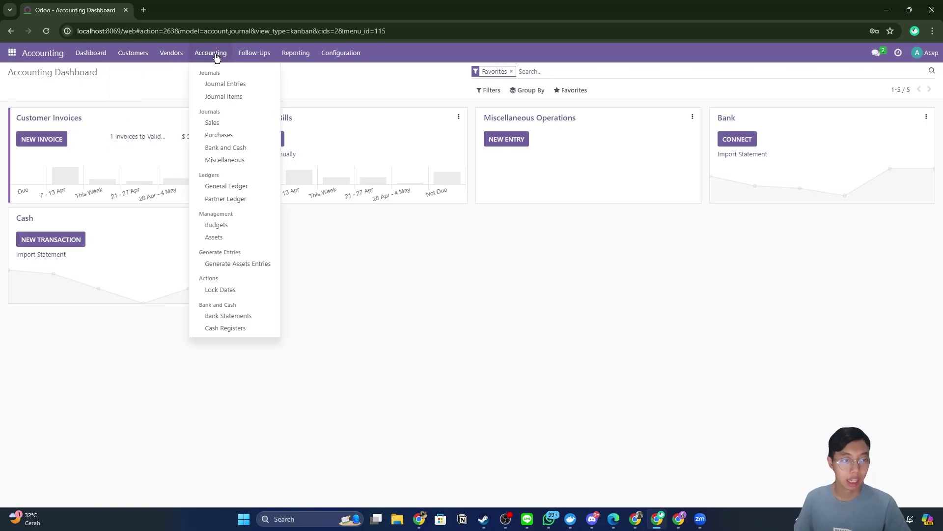
mouse_move(180, 54)
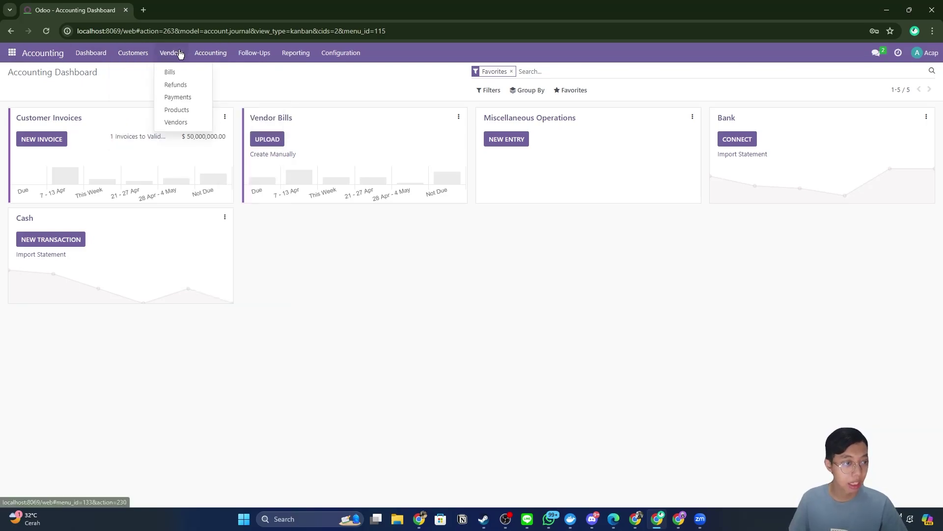
click(170, 73)
click(142, 55)
click(141, 76)
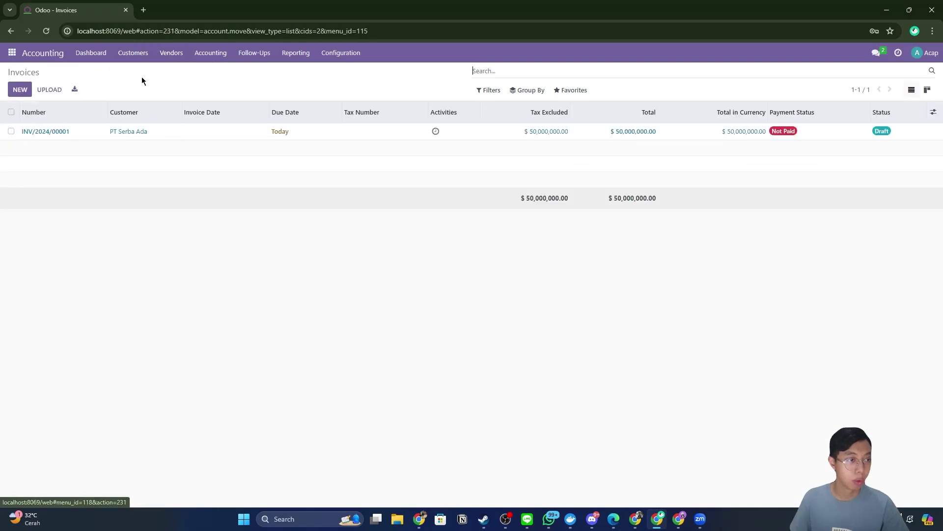
click(91, 139)
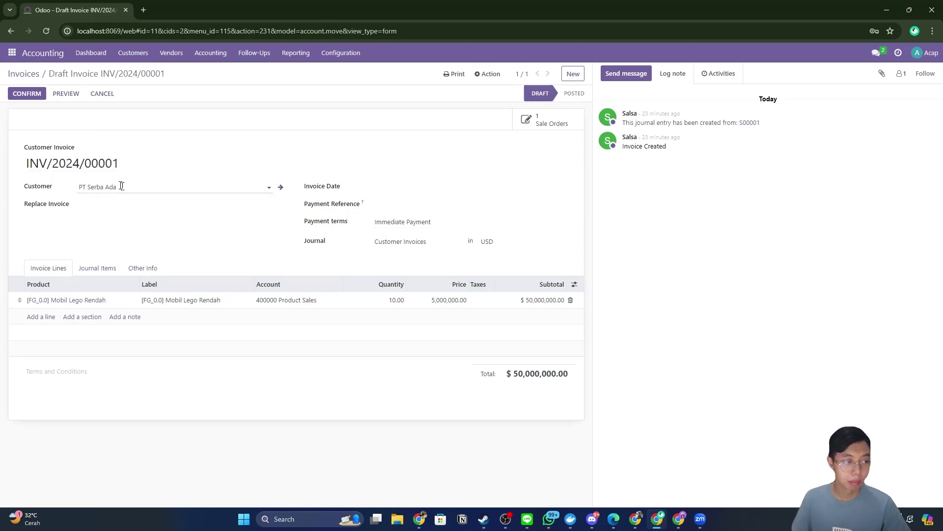
click(23, 94)
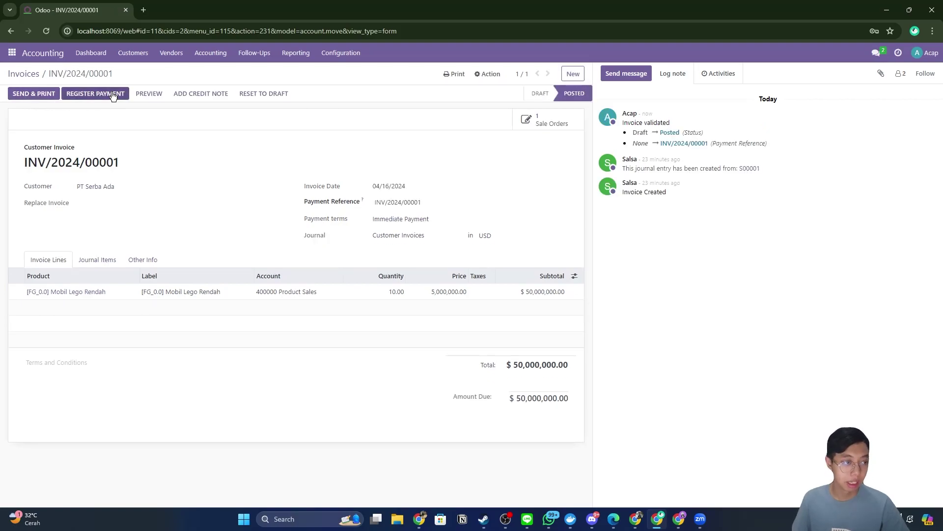
Register the PT Serba Ada invoice payment using the Cash journal and create the payment.
click(113, 94)
click(405, 100)
click(334, 132)
click(289, 177)
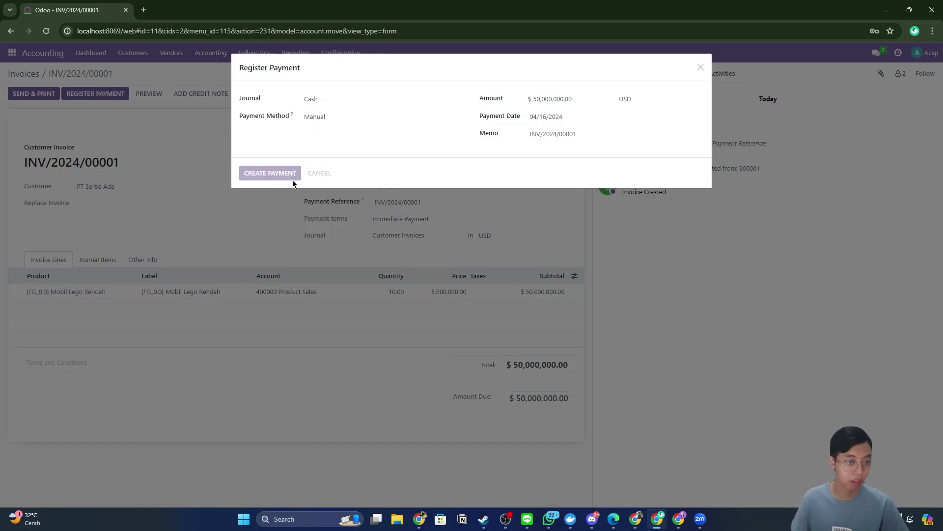